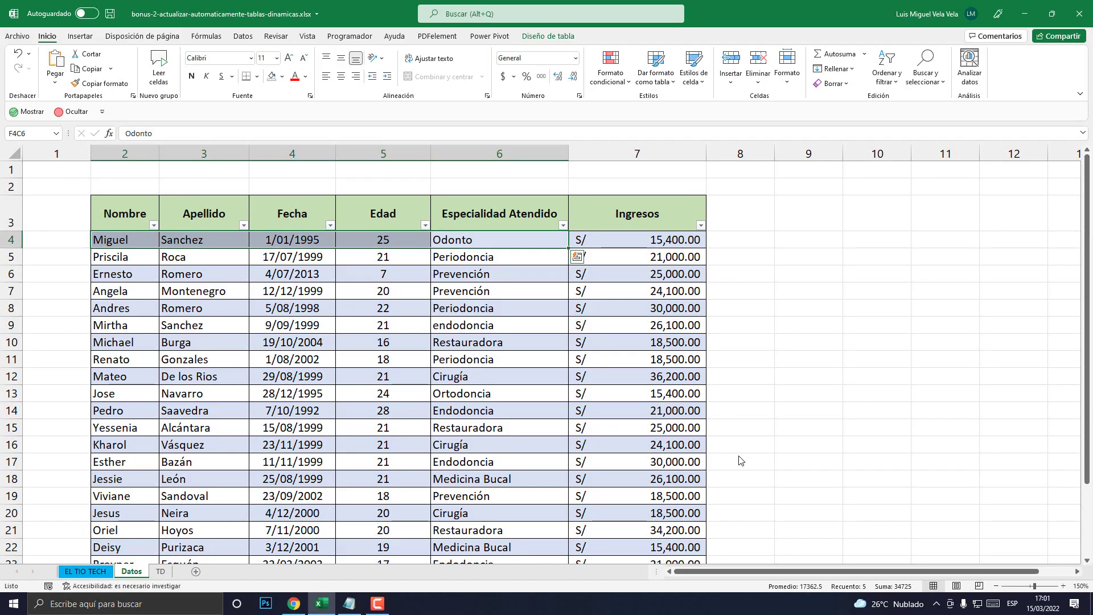
Step: Show the TD sheet with the Suma de Ingresos pivot table (total 587700) and its Total chart
left_click(513, 313)
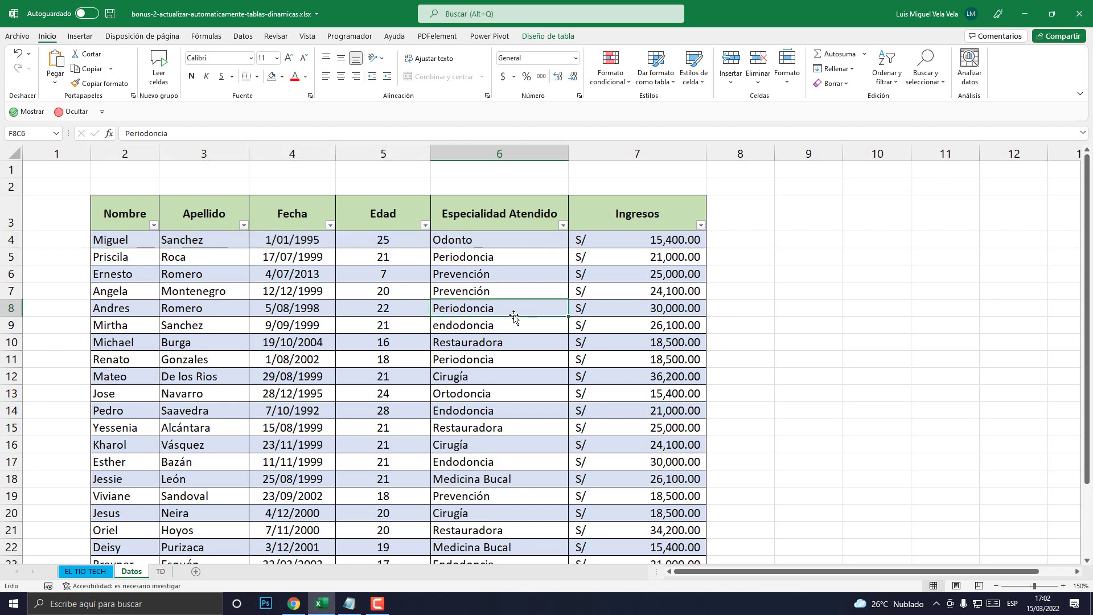
left_click(161, 572)
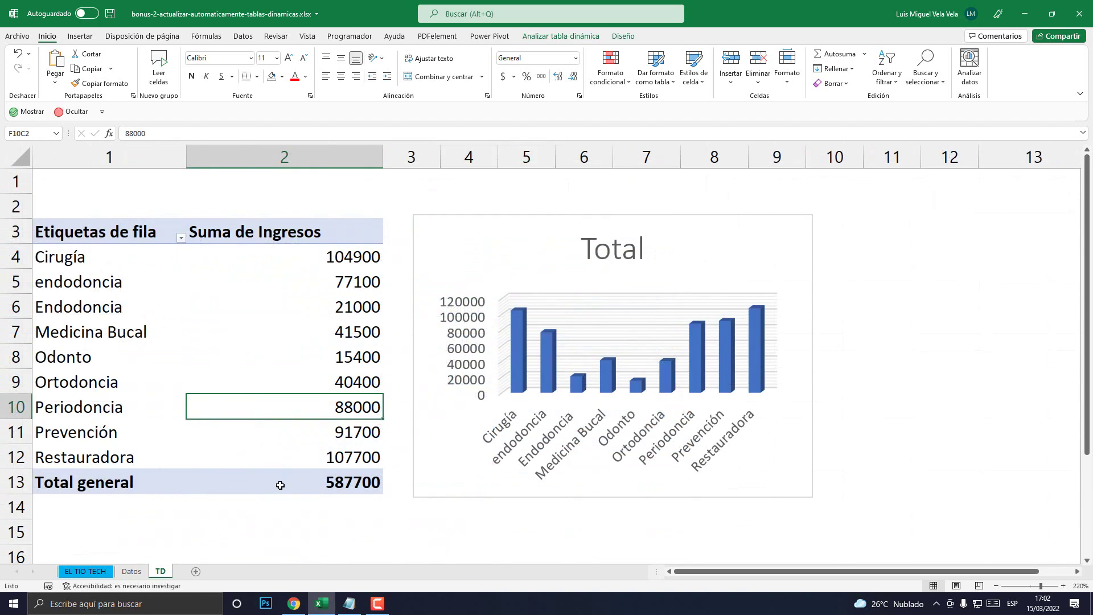
mouse_move(280, 484)
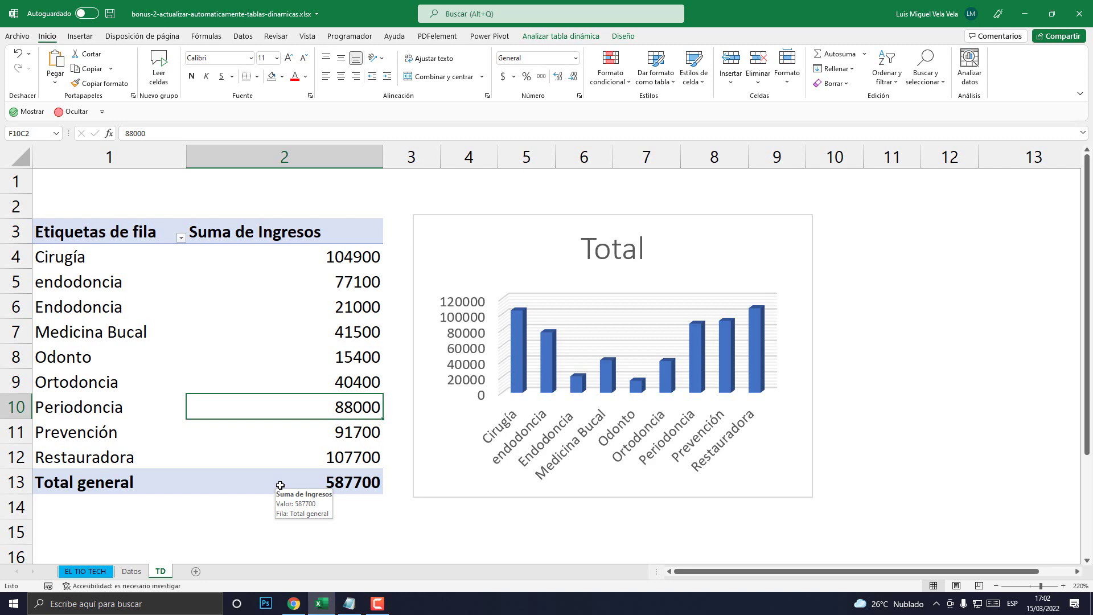
left_click(131, 571)
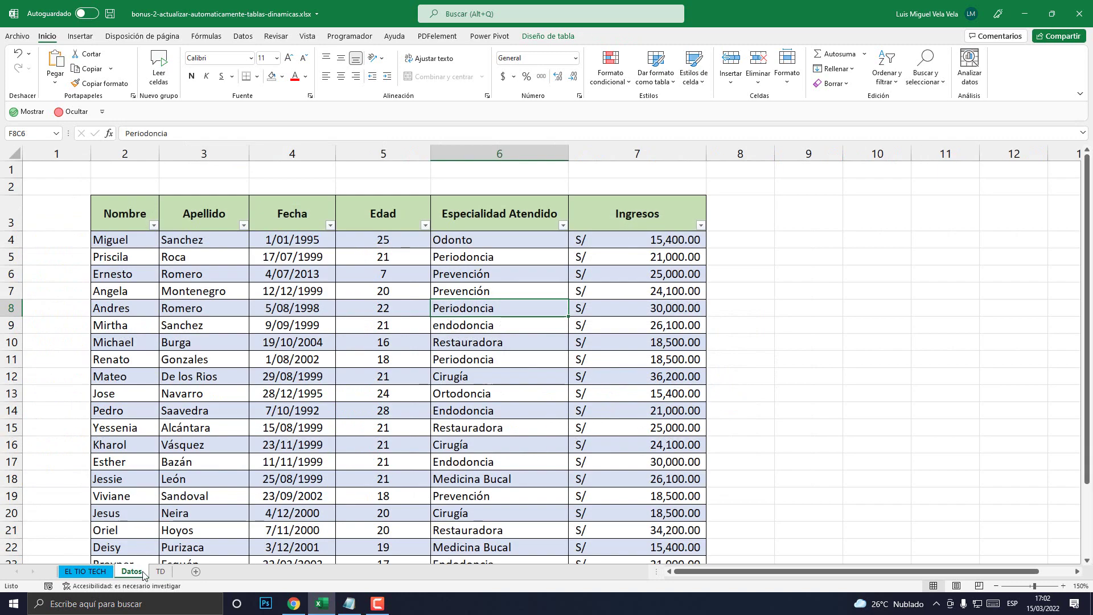
left_click(161, 571)
left_click_drag(85, 235, 341, 482)
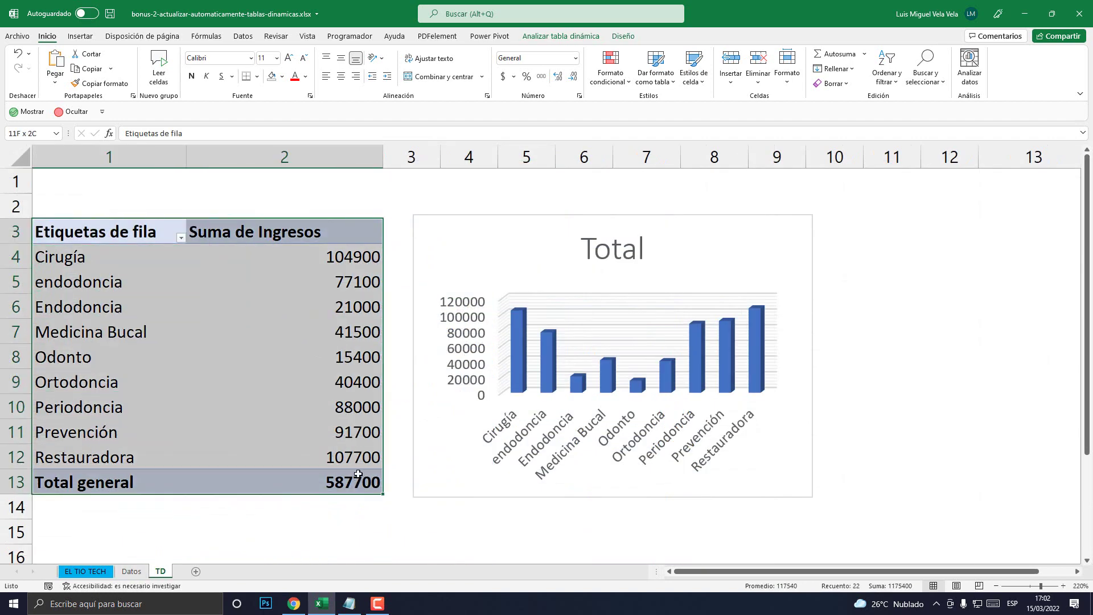
left_click_drag(500, 221, 498, 219)
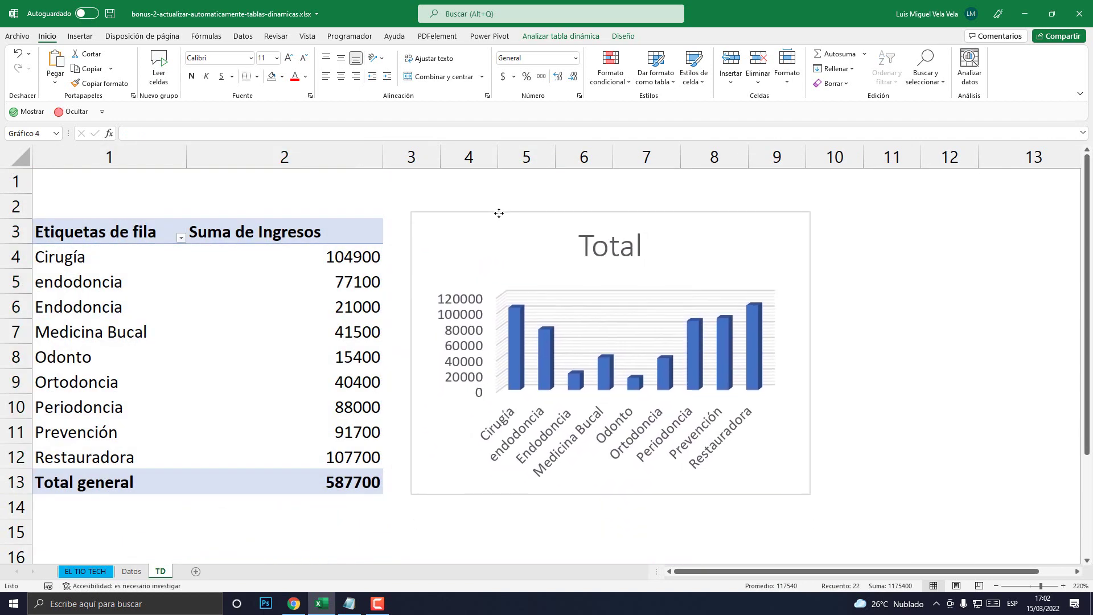
left_click(319, 309)
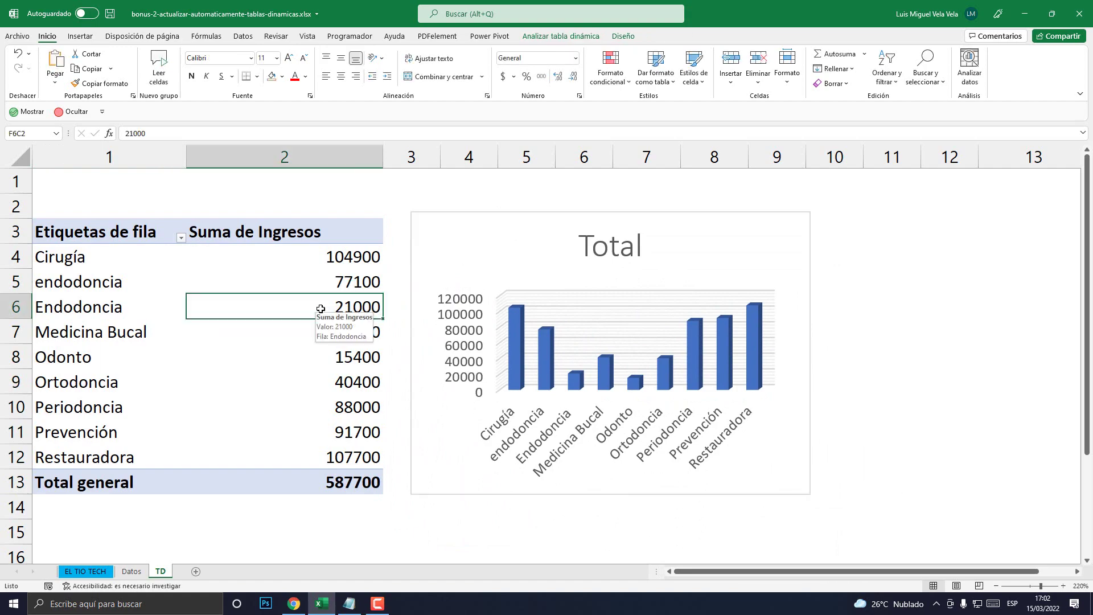
left_click(132, 571)
scroll(267, 463, "down", 3)
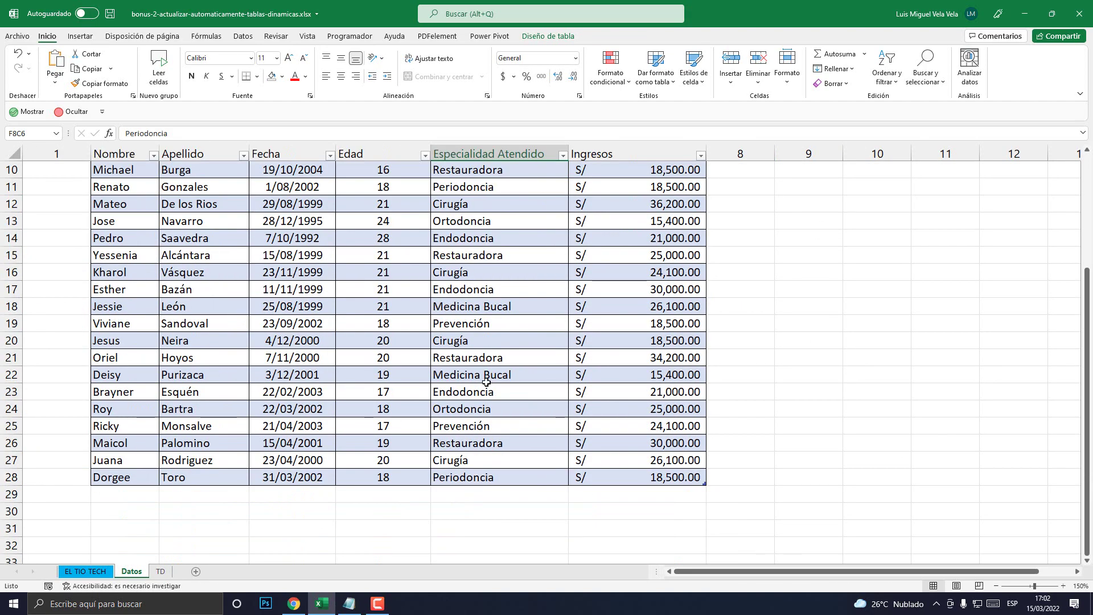
scroll(487, 381, "up", 3)
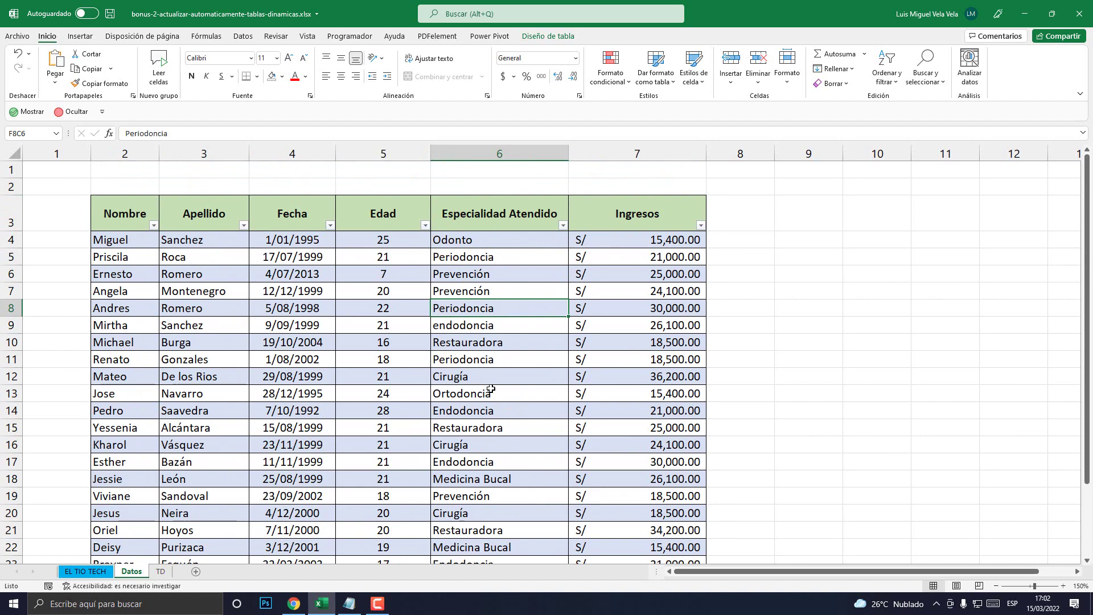
scroll(491, 389, "down", 5)
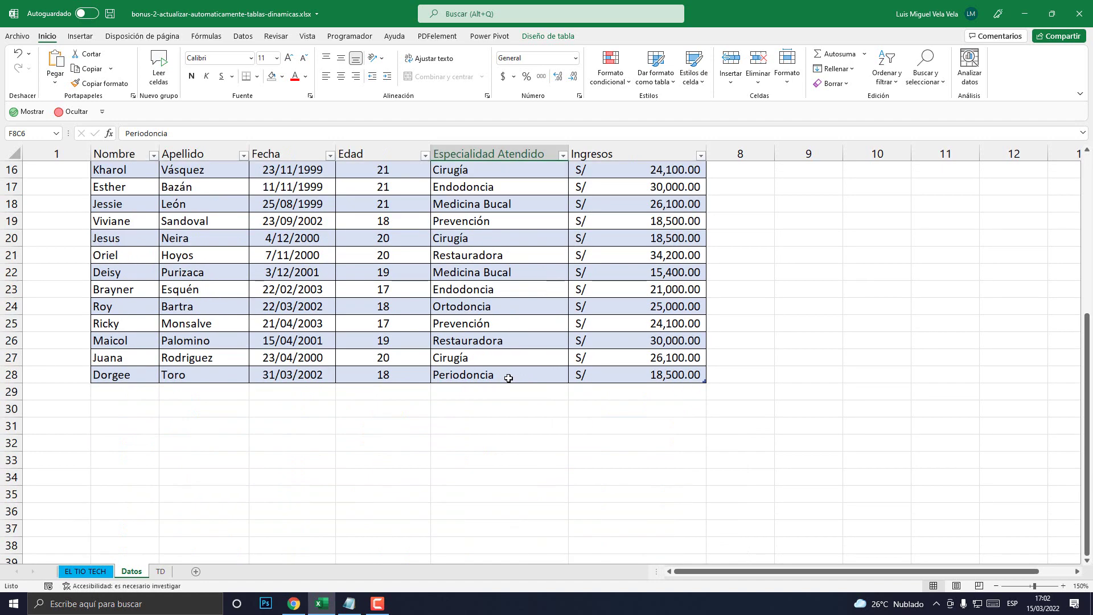
scroll(576, 378, "up", 5)
left_click(161, 571)
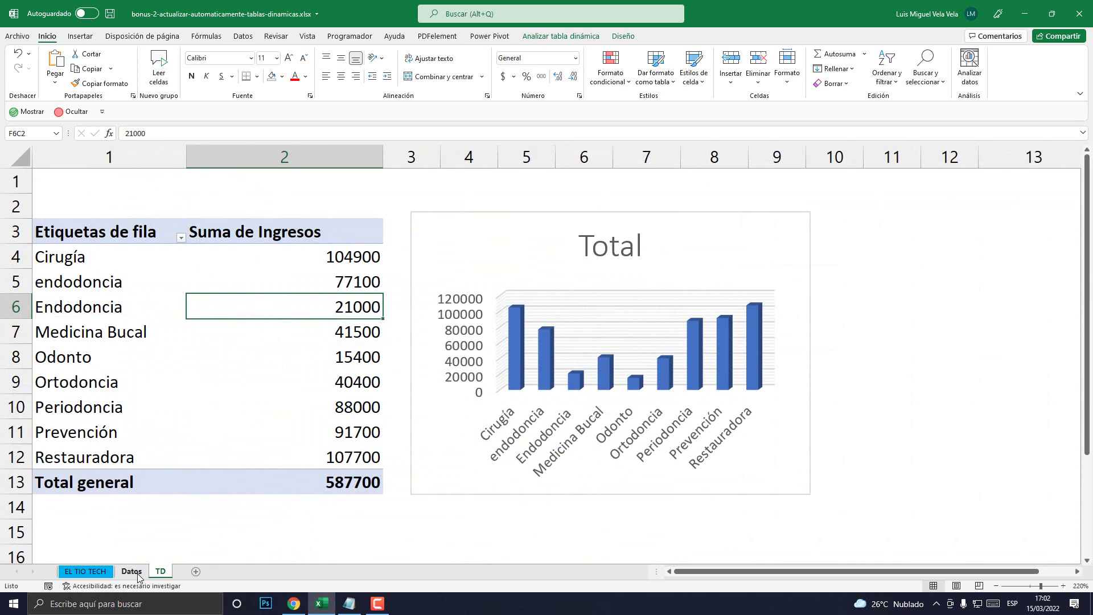
left_click(131, 571)
scroll(335, 410, "down", 5)
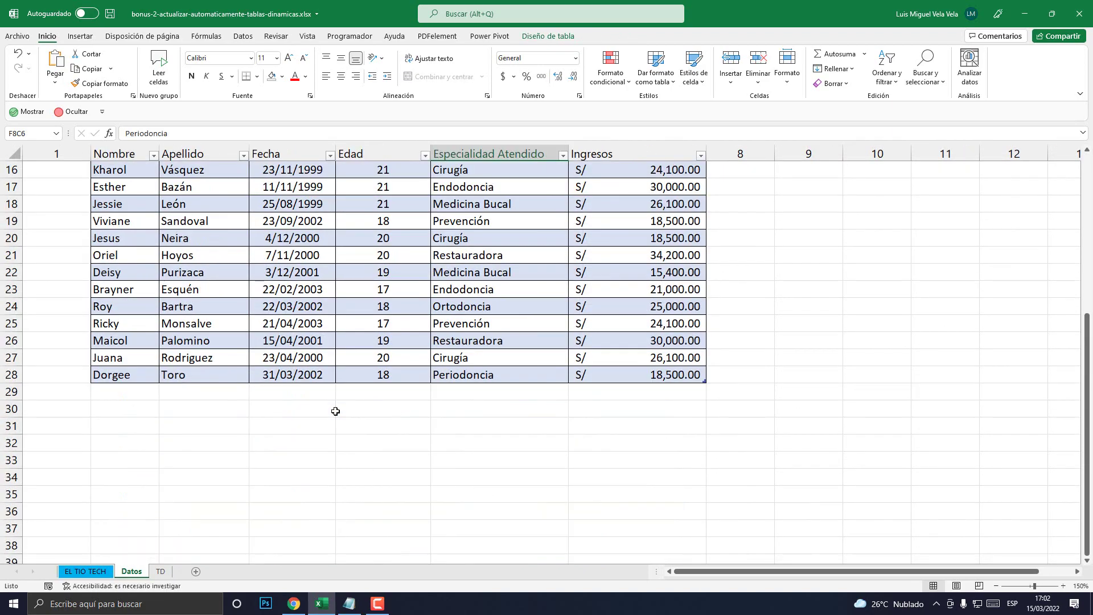
scroll(334, 410, "up", 4)
scroll(342, 398, "up", 1)
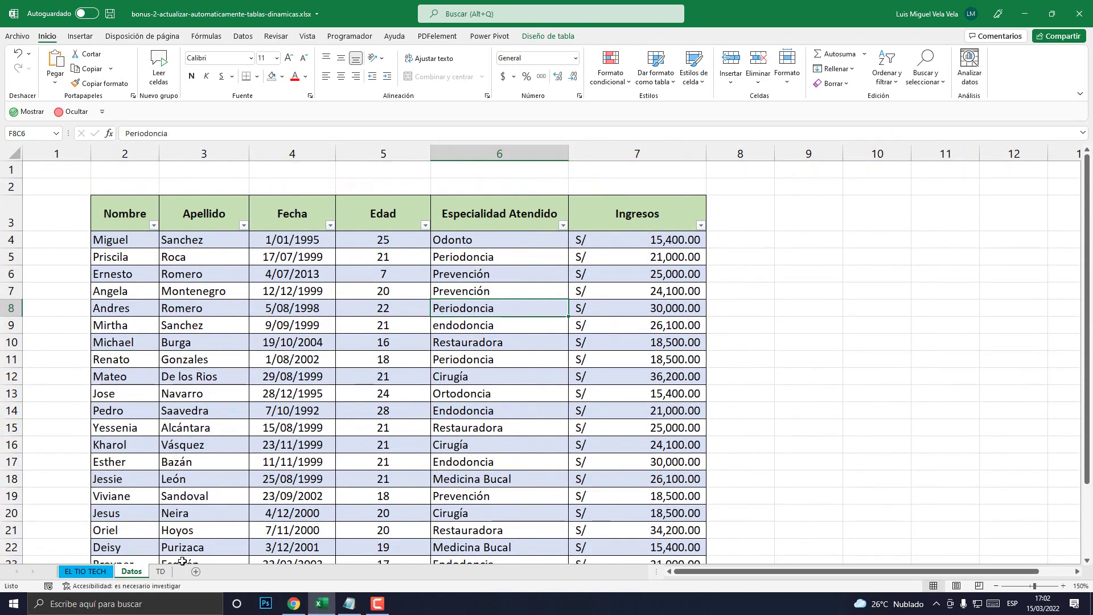
left_click(161, 571)
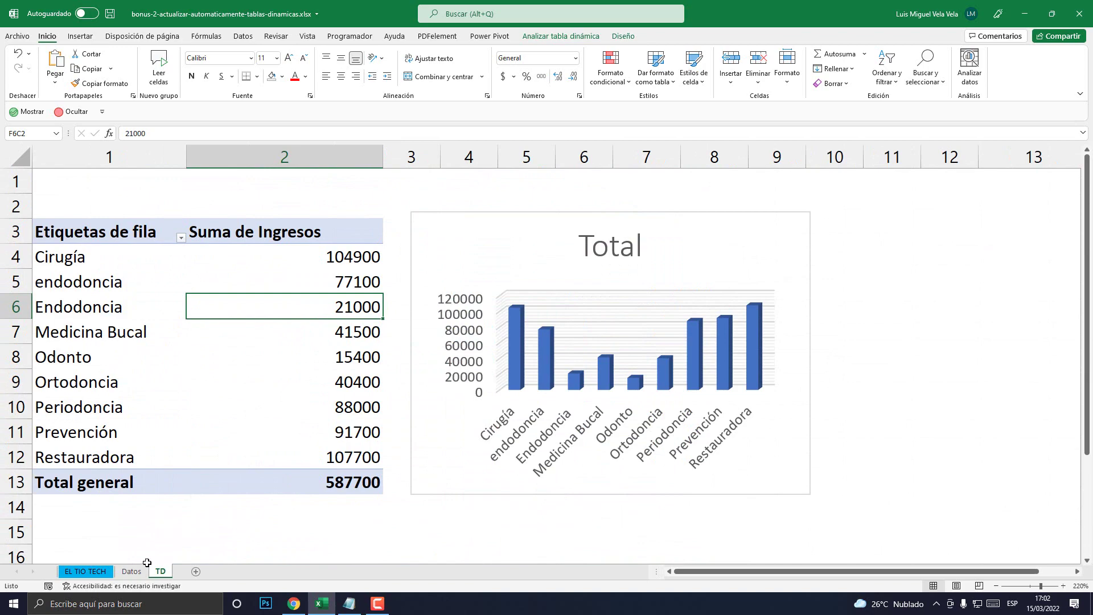
left_click(132, 571)
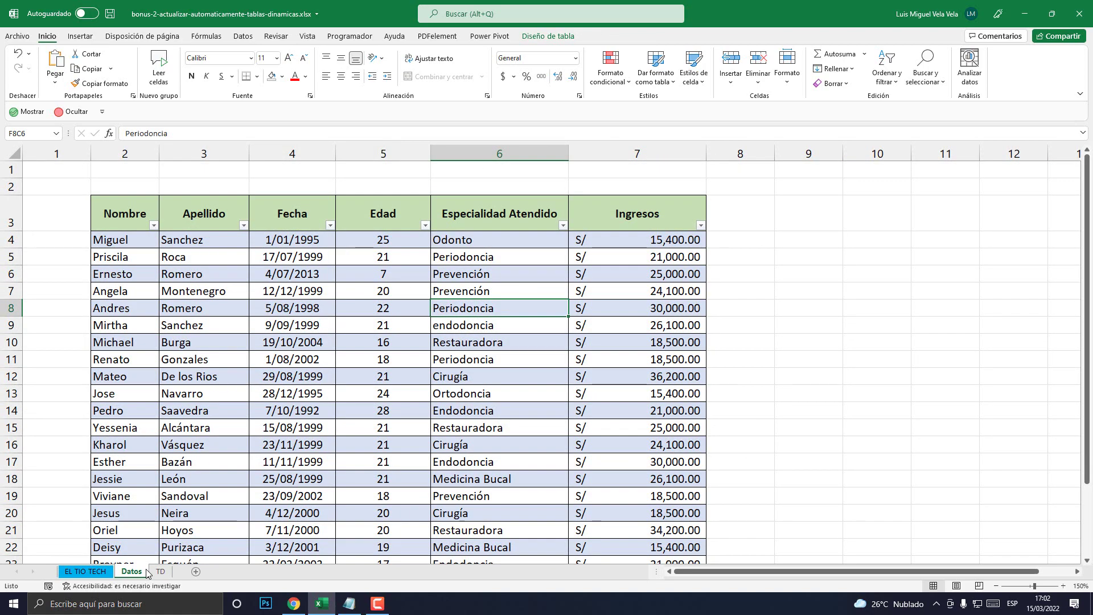
left_click(161, 571)
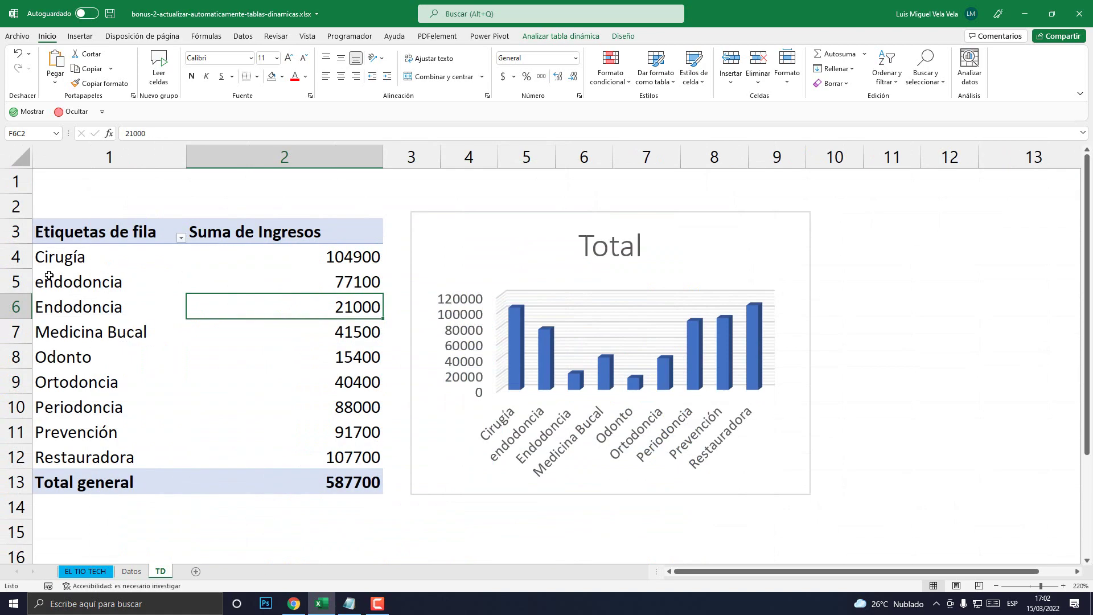
Step: Fill the Odonto row of the pivot table with yellow
left_click_drag(120, 253, 285, 357)
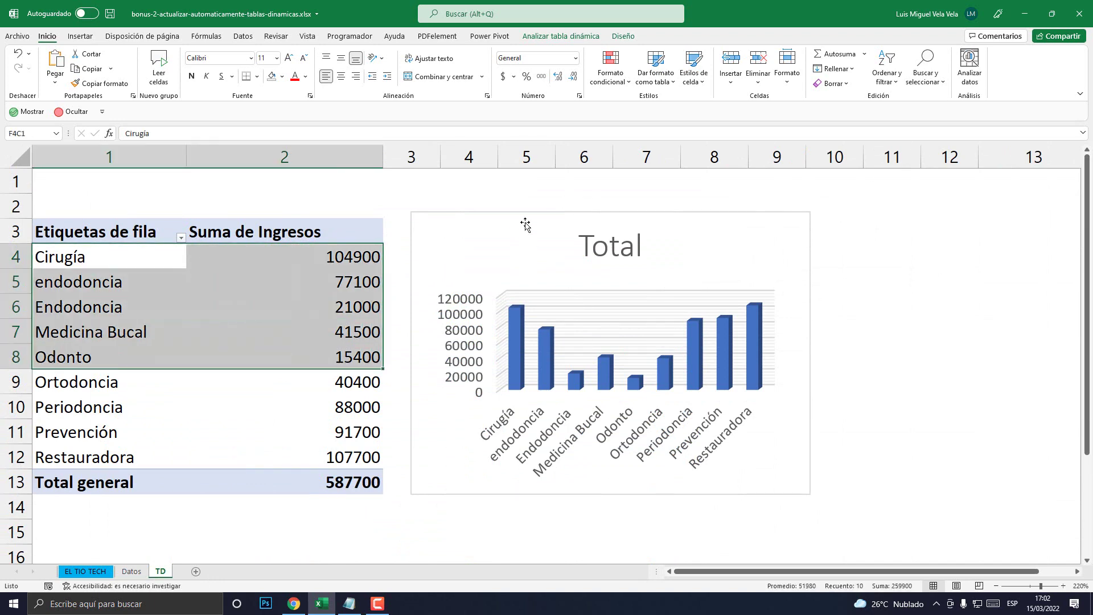
mouse_move(524, 220)
left_mouse_down()
mouse_move(576, 183)
mouse_move(509, 227)
left_mouse_up()
left_click(508, 228)
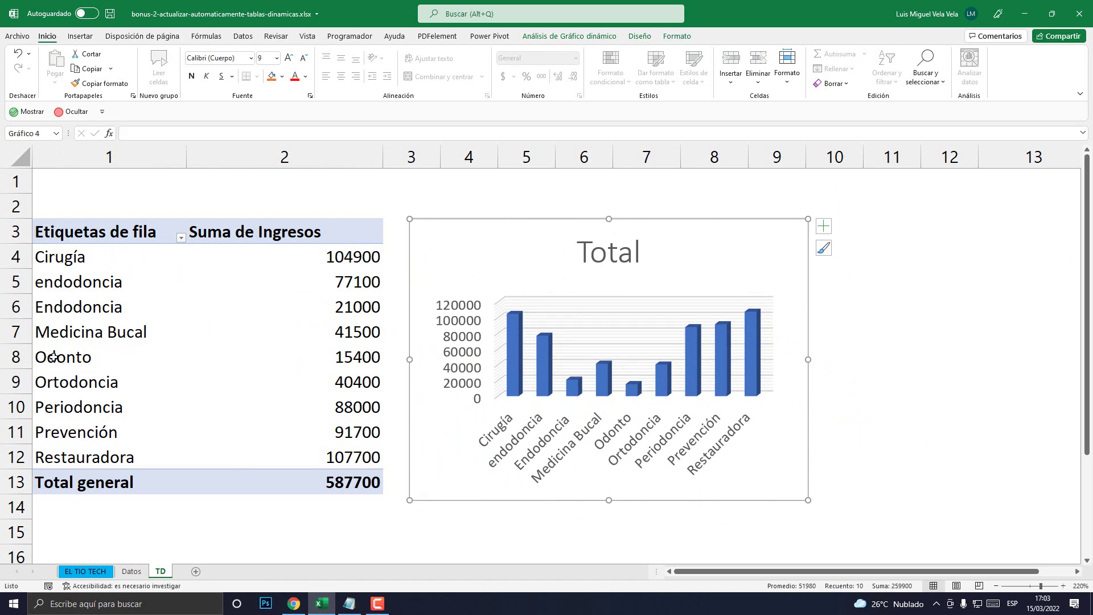
left_click_drag(66, 361, 315, 353)
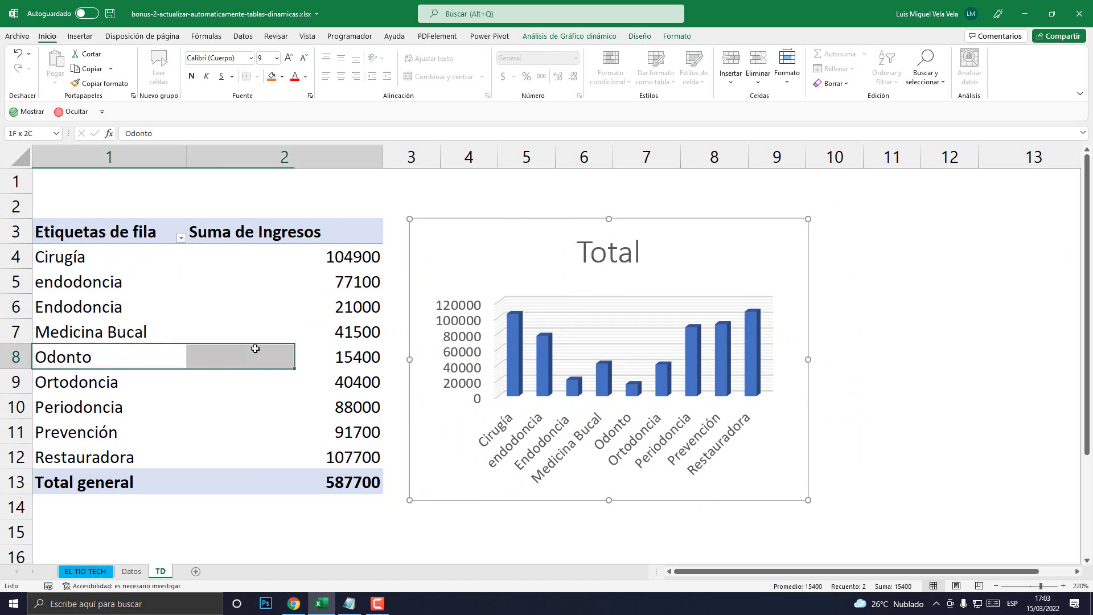
left_click(282, 76)
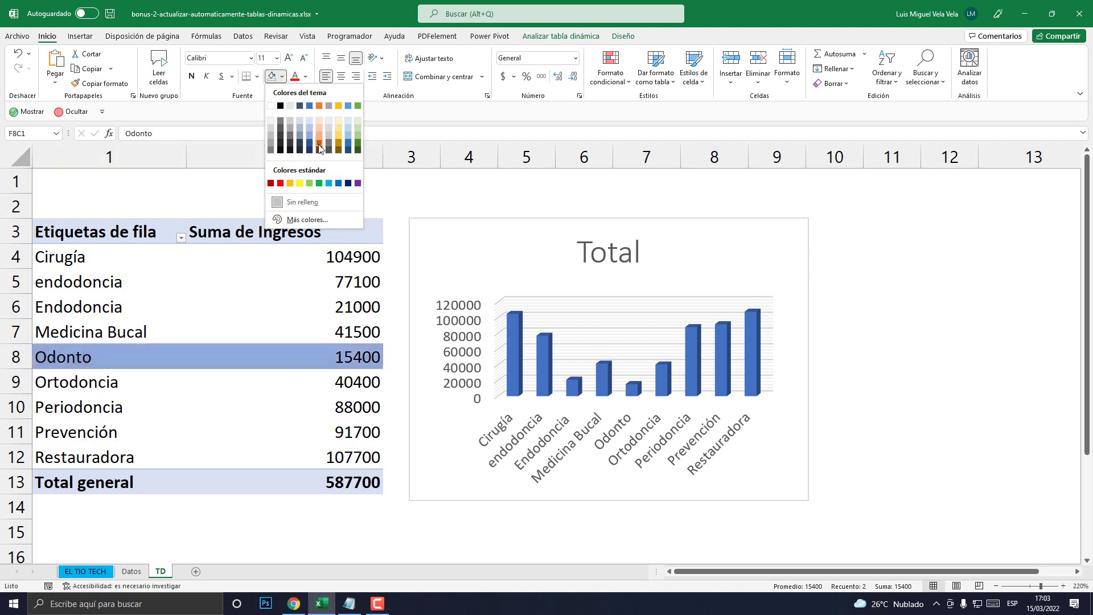
left_click(300, 183)
Step: Zoom in on the pivot table and select the Odonto sum of 15400
left_click(1063, 586)
left_click(1063, 586)
left_click(1063, 586)
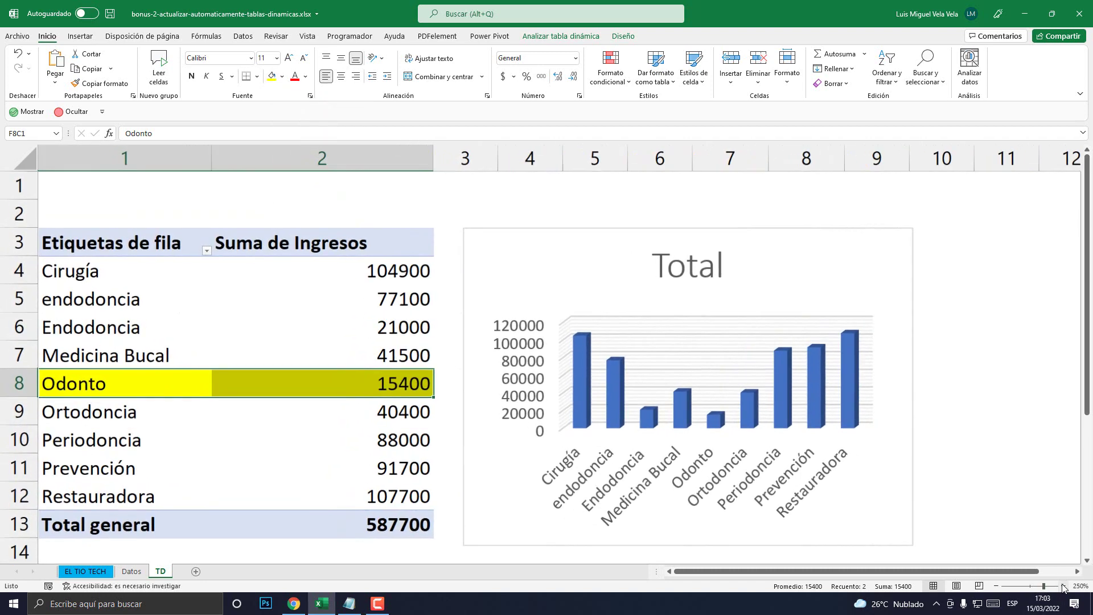
left_click(1063, 585)
left_click(364, 267)
left_click(414, 404)
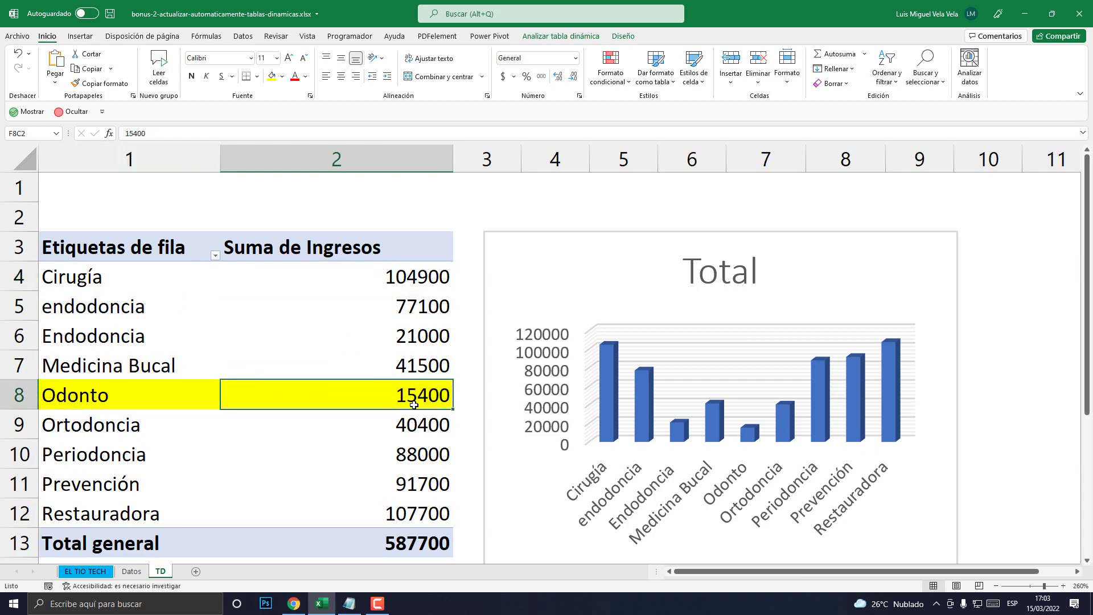
Step: Switch to the Datos sheet and select the record in row 4
left_click(131, 572)
scroll(390, 404, "down", 7)
scroll(390, 405, "up", 7)
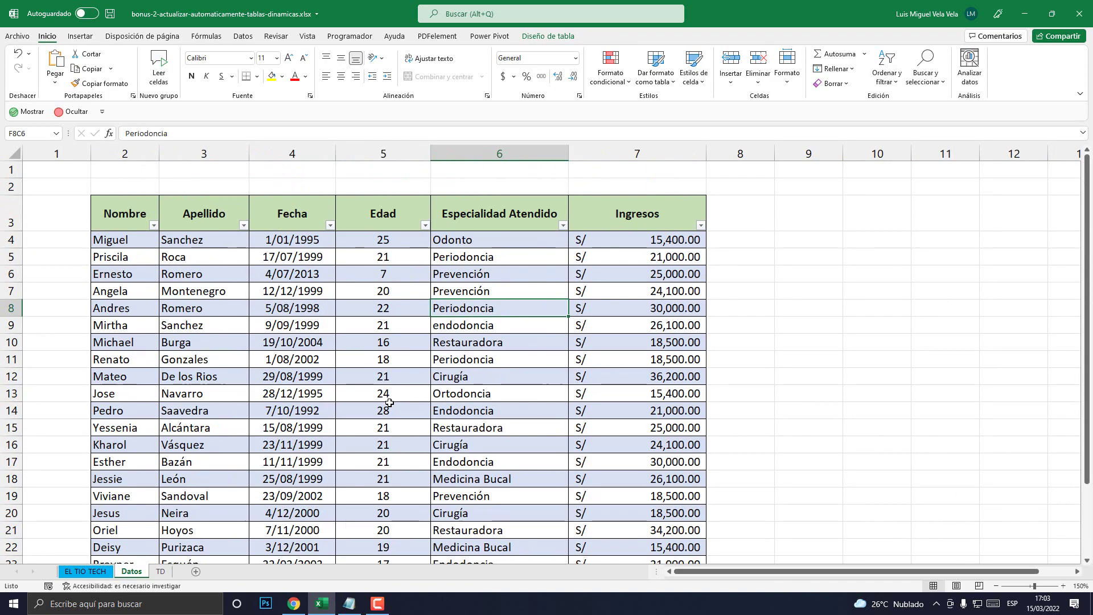
left_click_drag(113, 239, 621, 239)
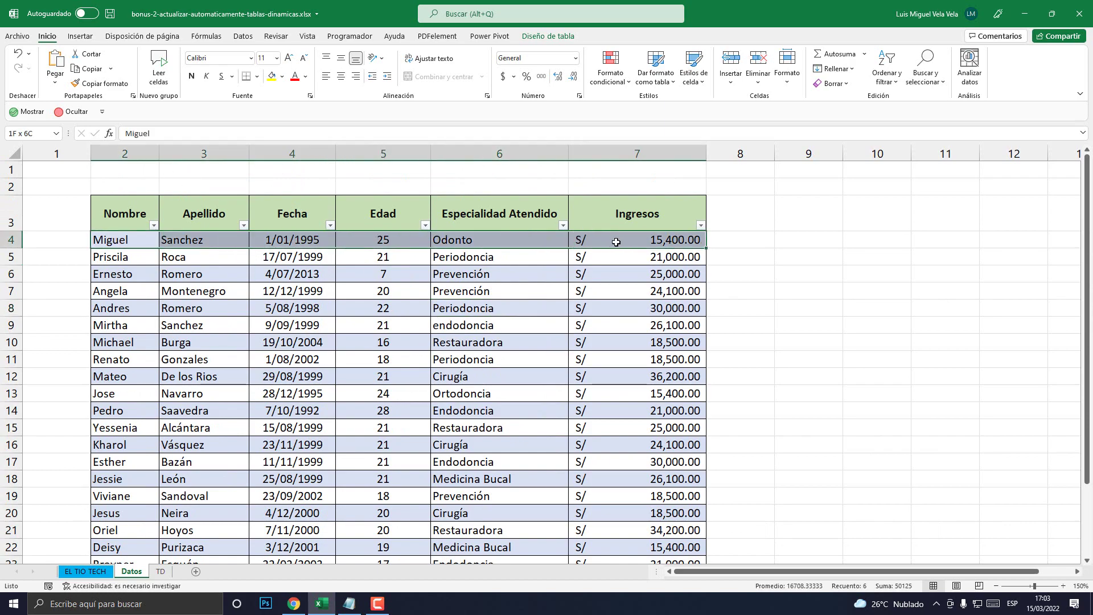
Step: Fill the row-4 record yellow and set the Especialidad Atendido column to no fill
left_click(272, 76)
left_click(1064, 586)
left_click(1064, 586)
left_click(1063, 587)
left_click(1064, 587)
left_click(1064, 586)
left_click(1063, 586)
left_click(1064, 587)
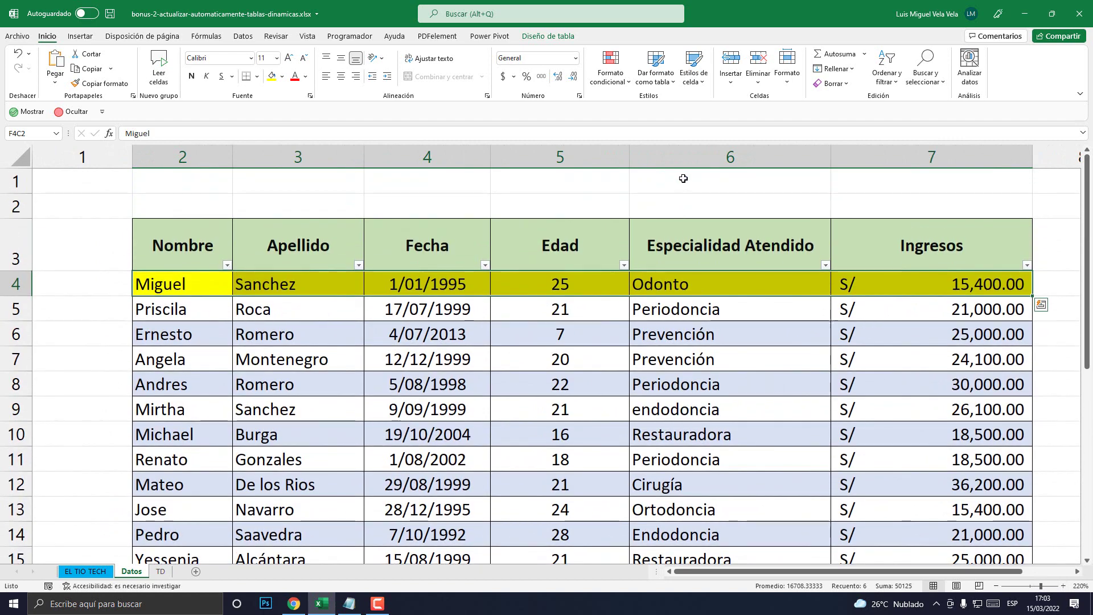
left_click(684, 163)
left_click(282, 76)
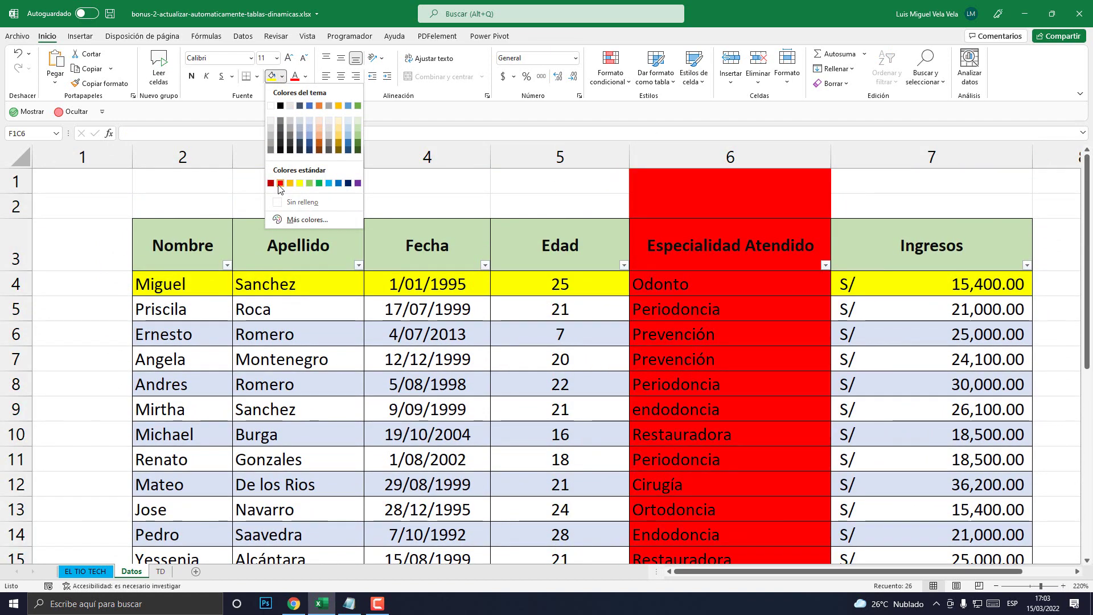
left_click(288, 202)
Step: Review the Odonto and Periodoncia records and the 15,400.00 income in the table
left_click(674, 288)
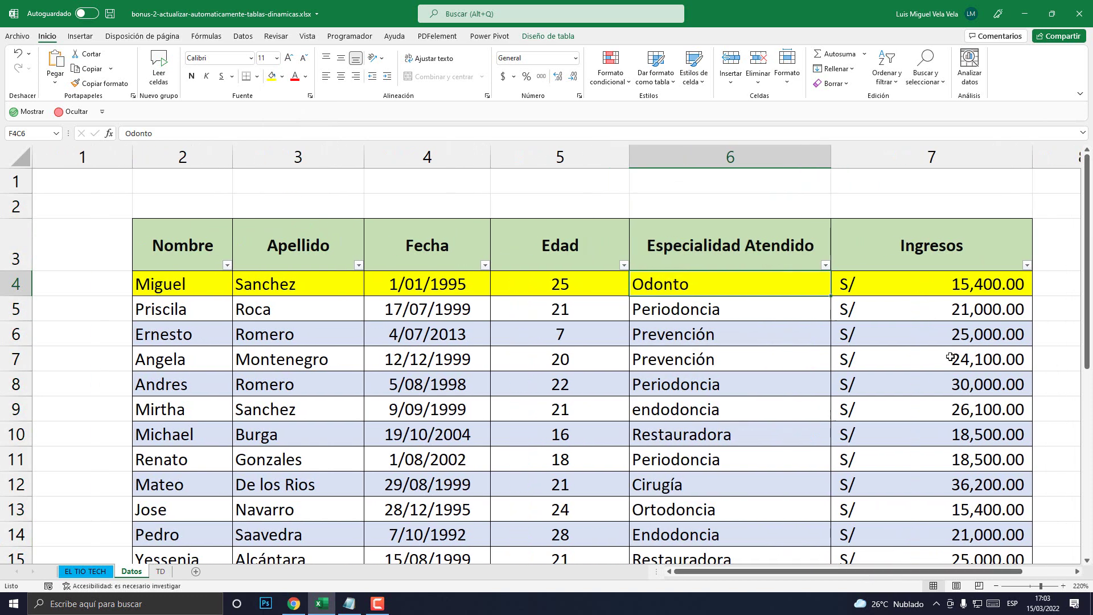
left_click(974, 280)
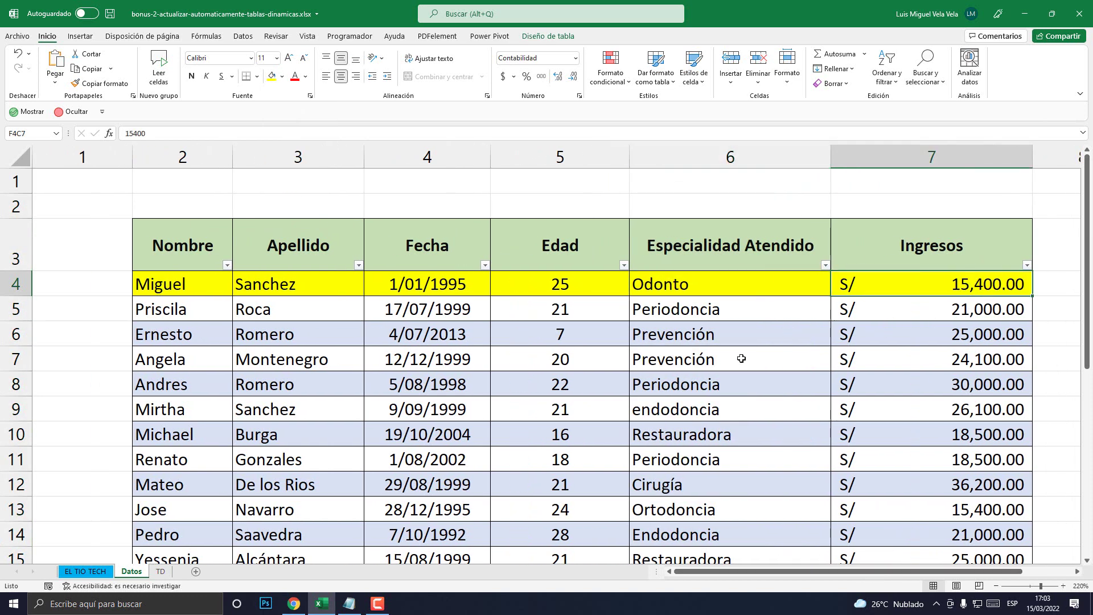
left_click(680, 314)
scroll(716, 386, "down", 4)
scroll(716, 385, "down", 3)
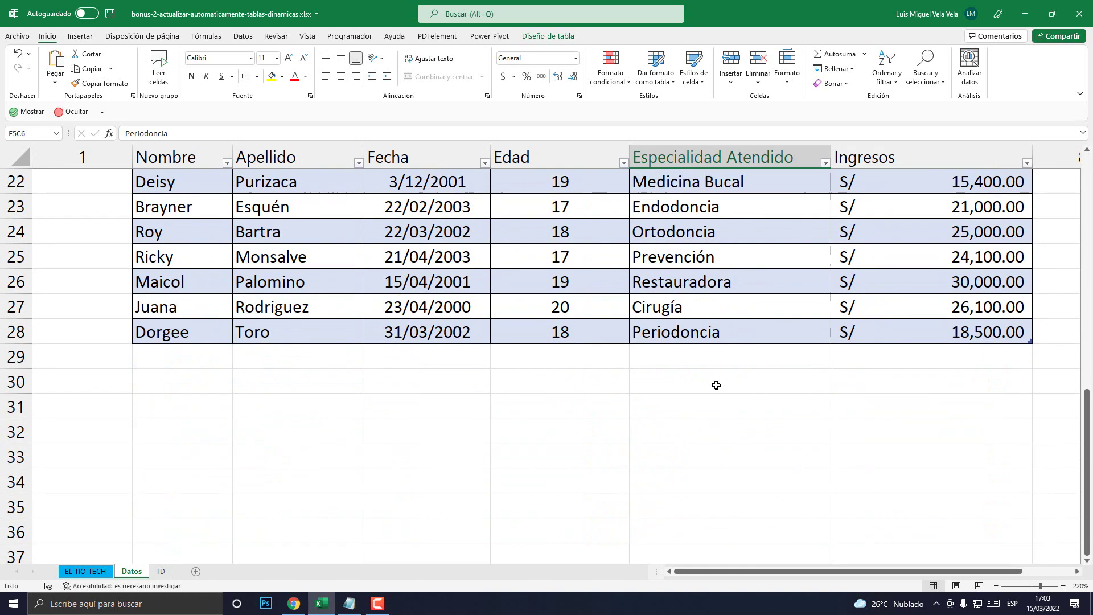
scroll(716, 387, "up", 1)
left_click(716, 405)
scroll(694, 399, "up", 3)
scroll(676, 396, "up", 2)
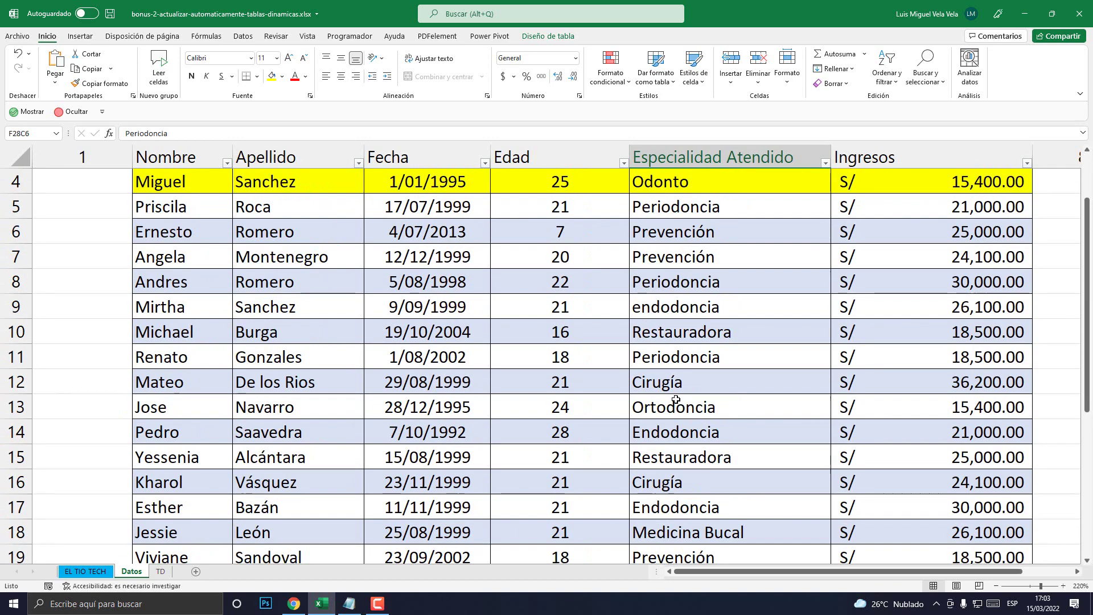
scroll(676, 397, "up", 1)
left_click(776, 283)
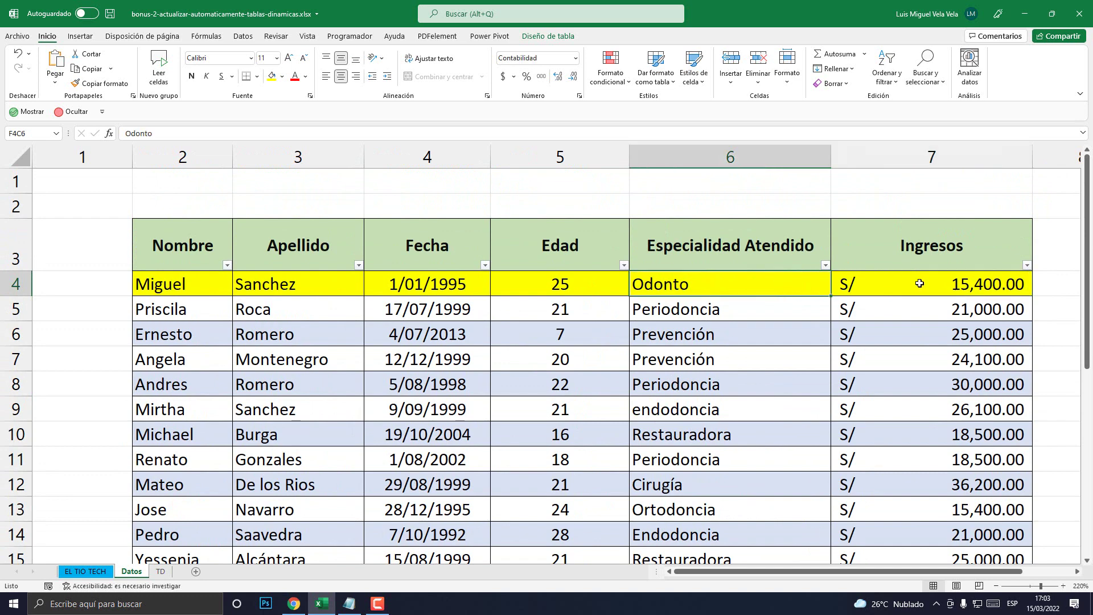
Step: Change the first Ingresos value to 100 and return to the TD sheet
left_click(879, 287)
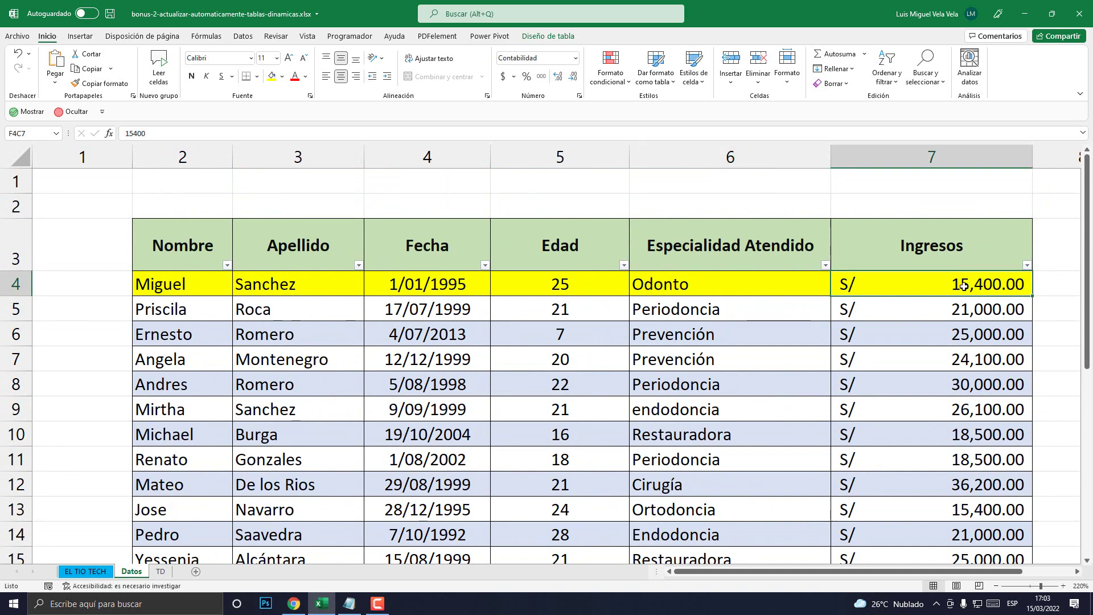
type("100")
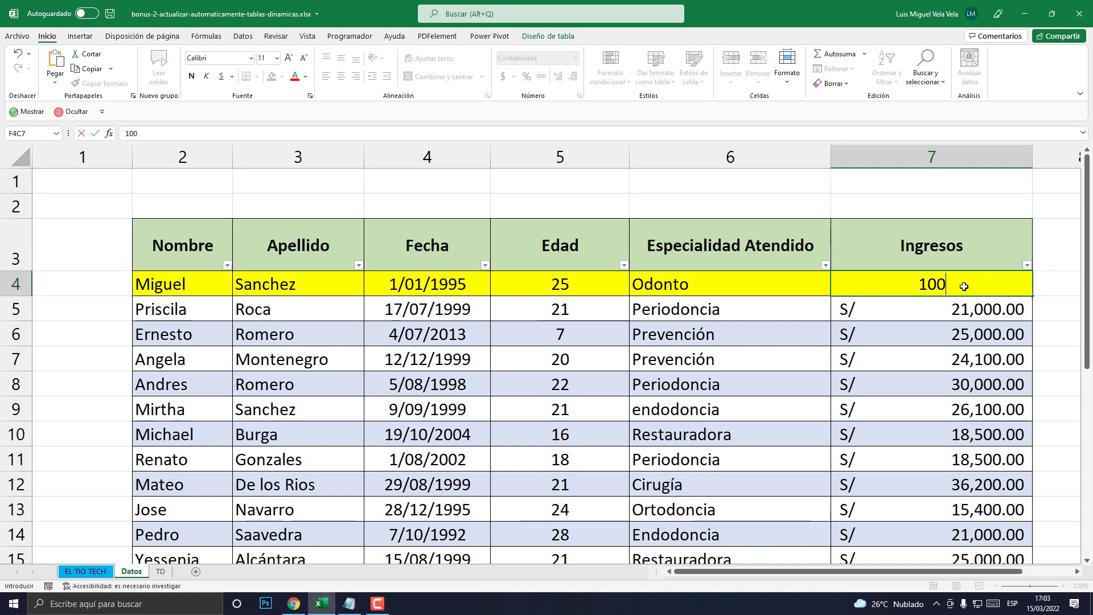
key("Return")
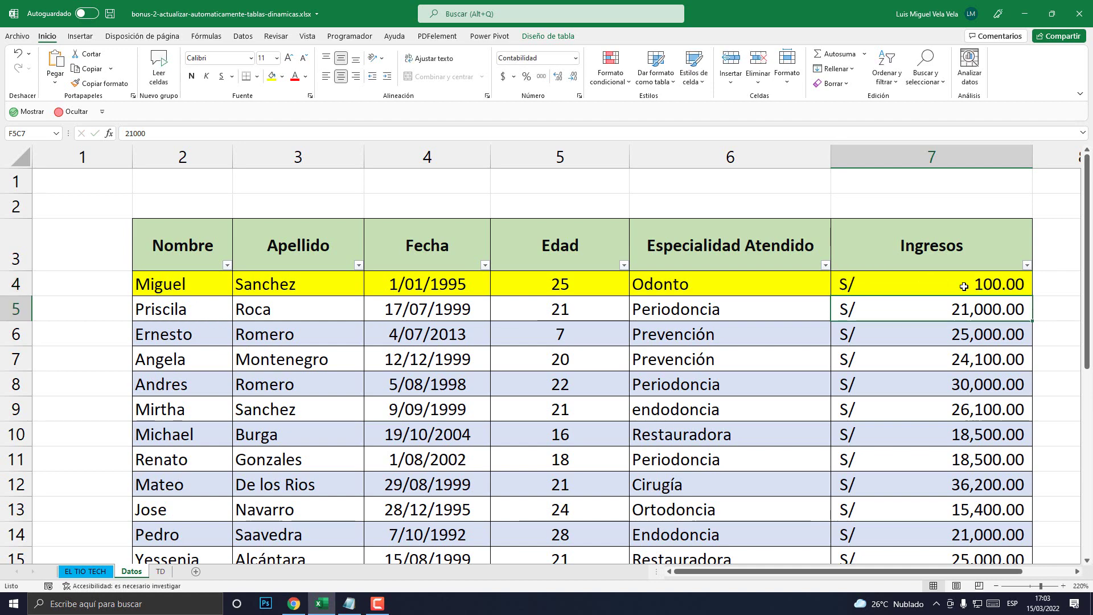
left_click(160, 572)
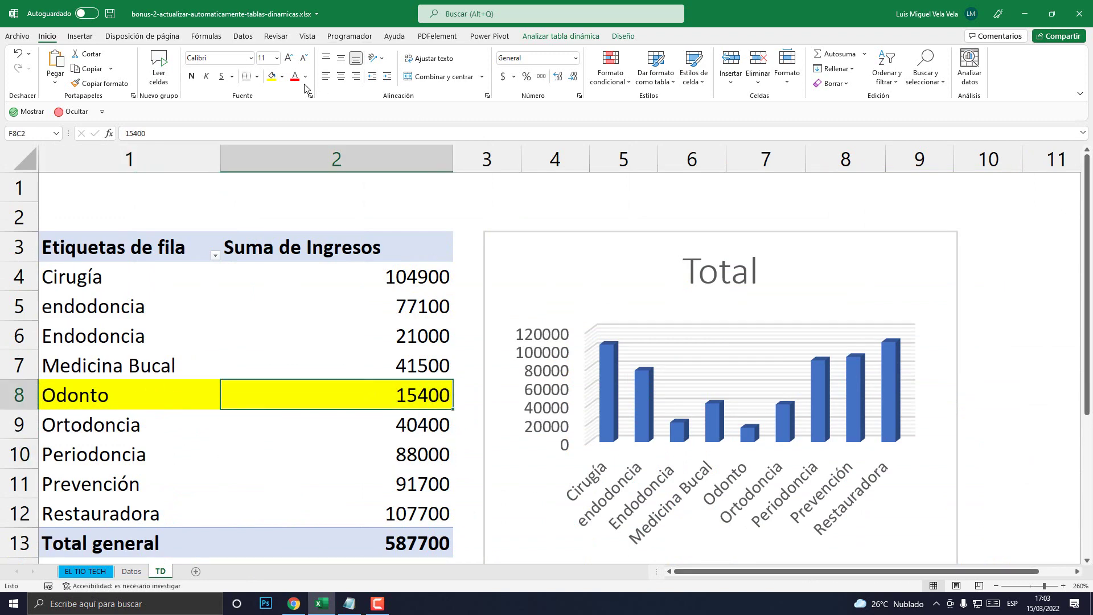
Step: Close the fill colour choices unchanged and nudge the chart beside the pivot table
left_click(282, 77)
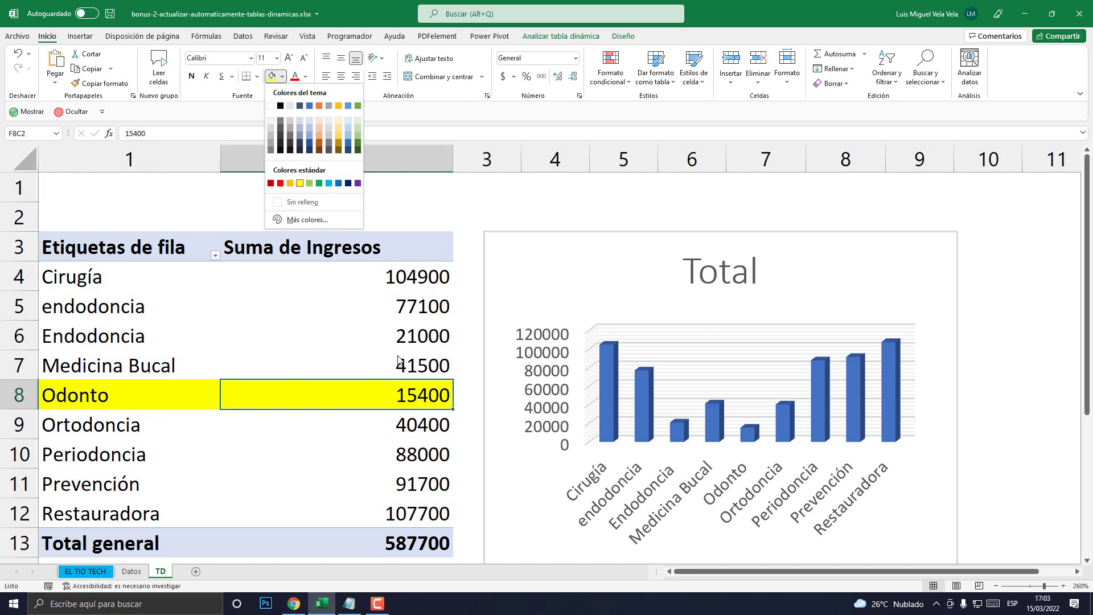
left_click(367, 361)
left_click(371, 365)
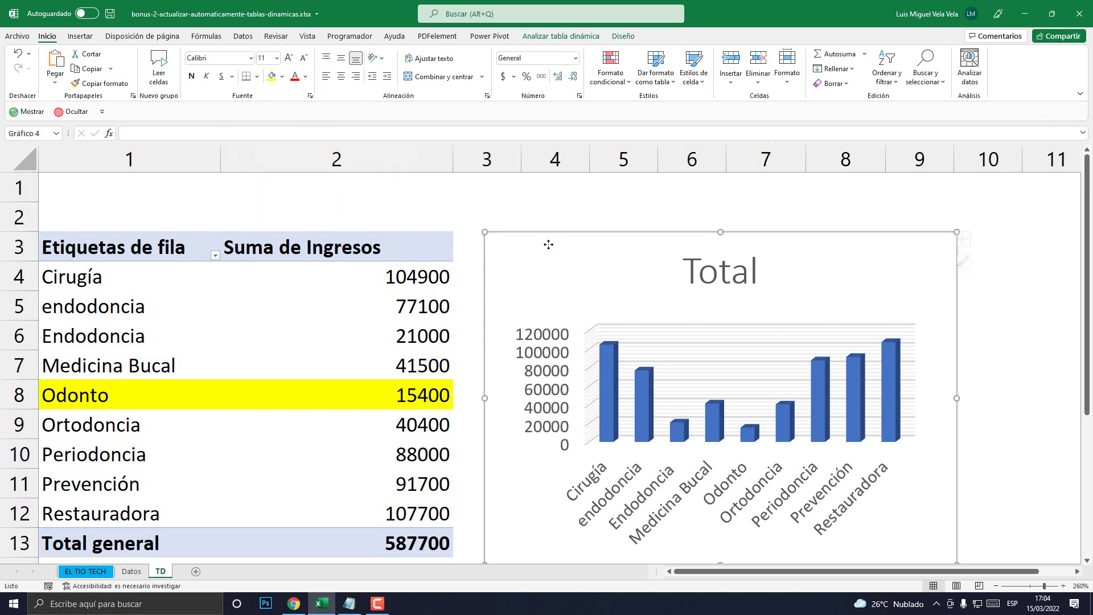
mouse_move(548, 239)
left_mouse_down()
mouse_move(586, 261)
mouse_move(556, 231)
left_mouse_up()
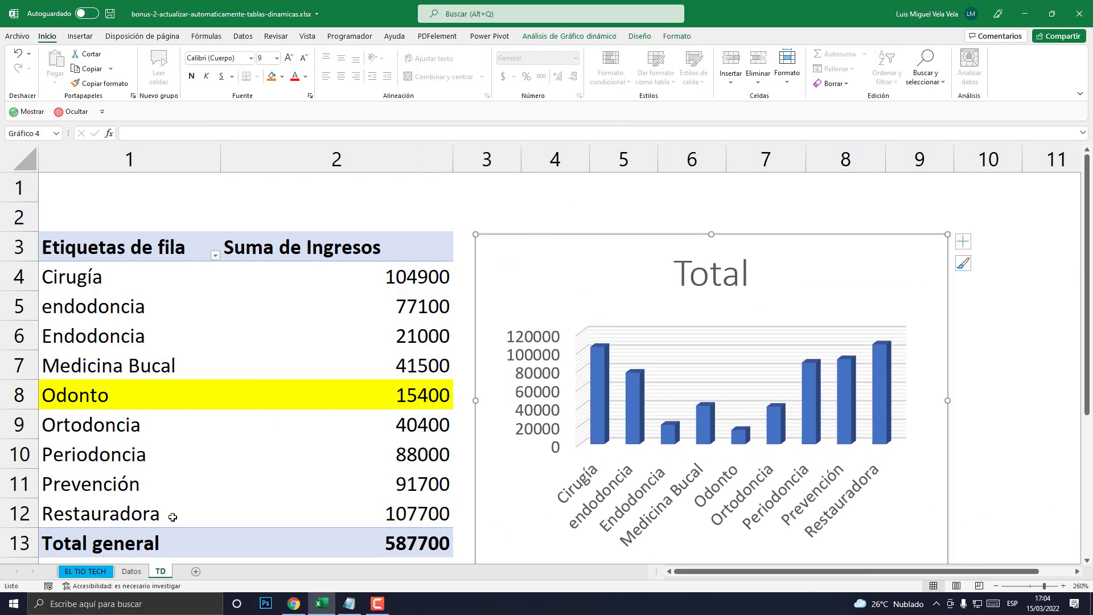
Step: Select the Odonto total of 15400 and launch a blank Notepad window
left_click(135, 572)
left_click(161, 572)
left_click(390, 386)
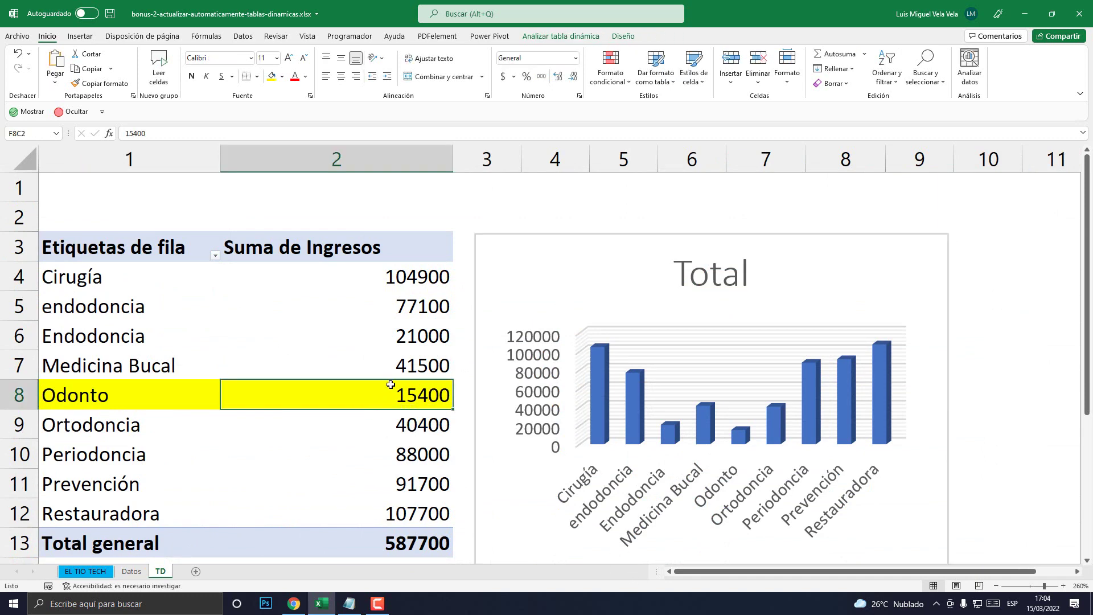
left_click(349, 604)
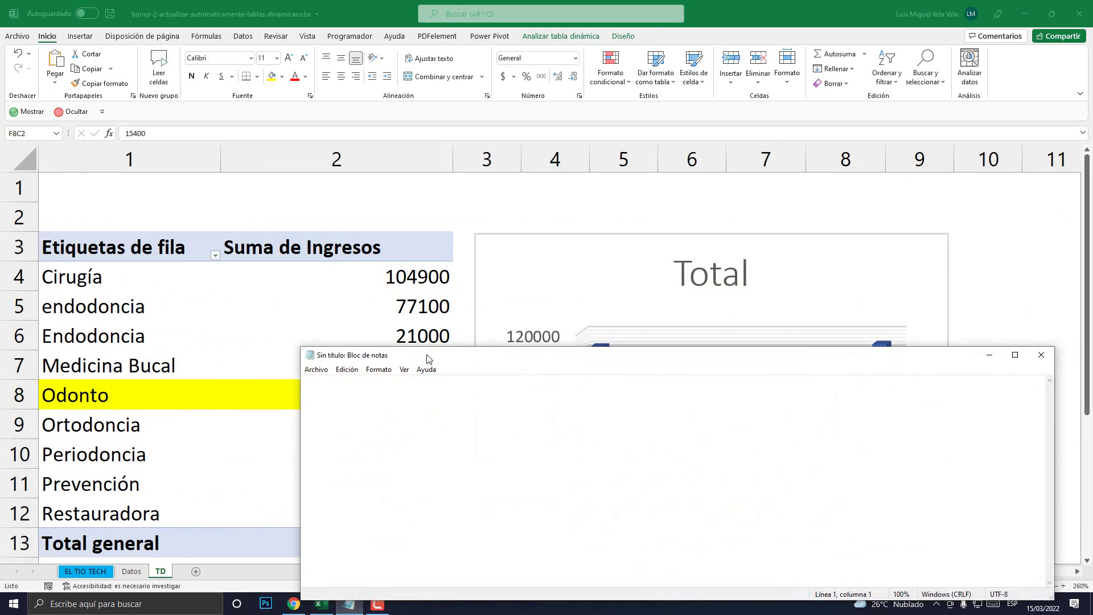
Step: Type the numbered list: Clic derecho, Activando una configuración, Mediante Macros
left_click_drag(429, 359, 459, 234)
type("1.")
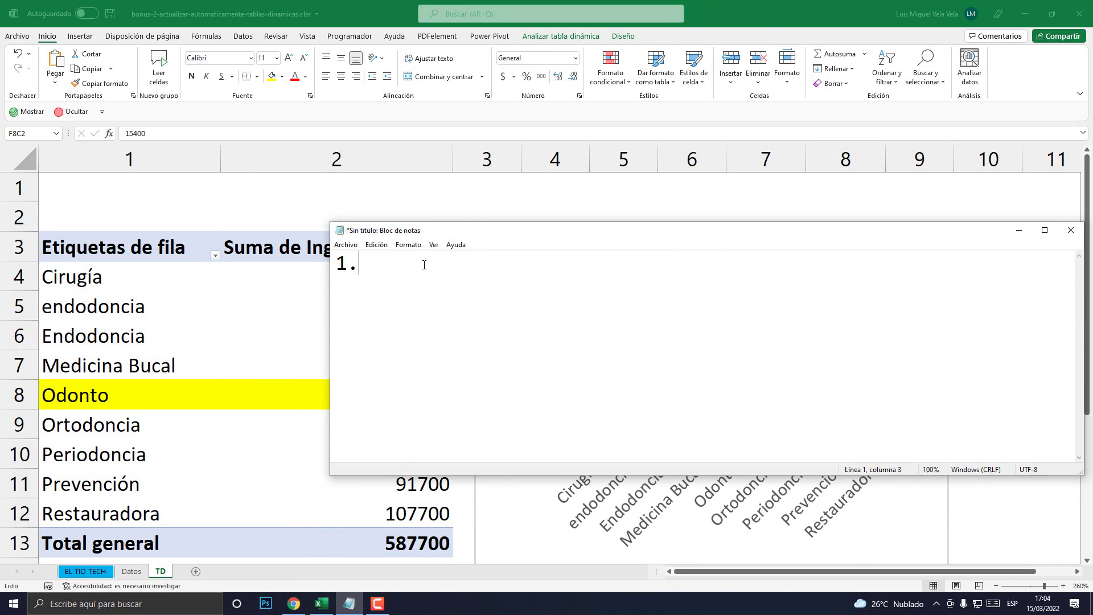
type("- 2.-")
key("Return")
type("3")
type("Clic ")
type("derecho")
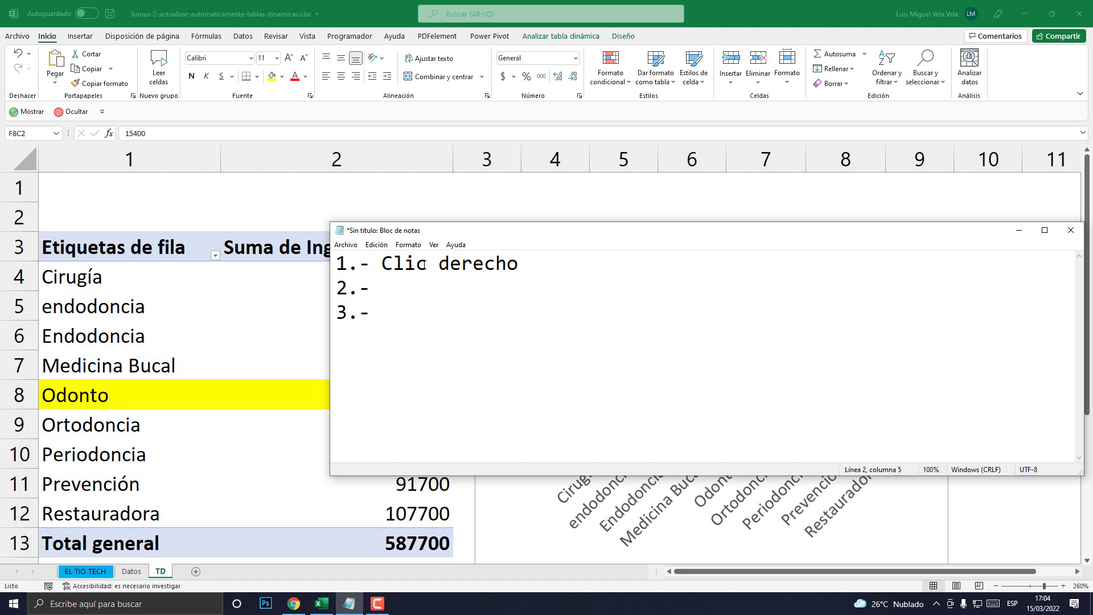
type("Activando una con")
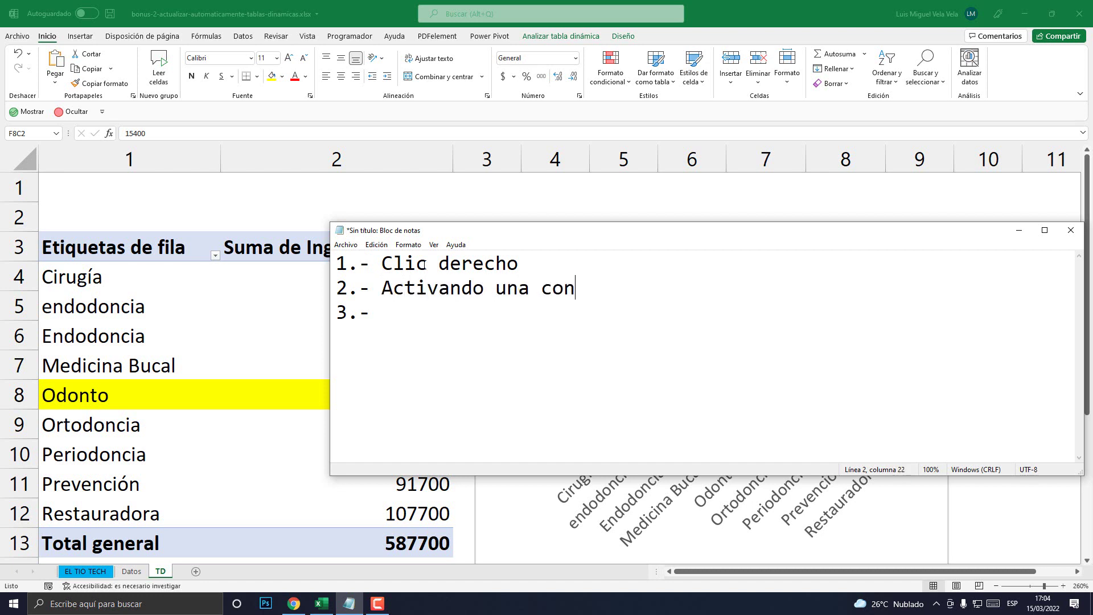
type("figuración")
key("Return")
key("BackSpace")
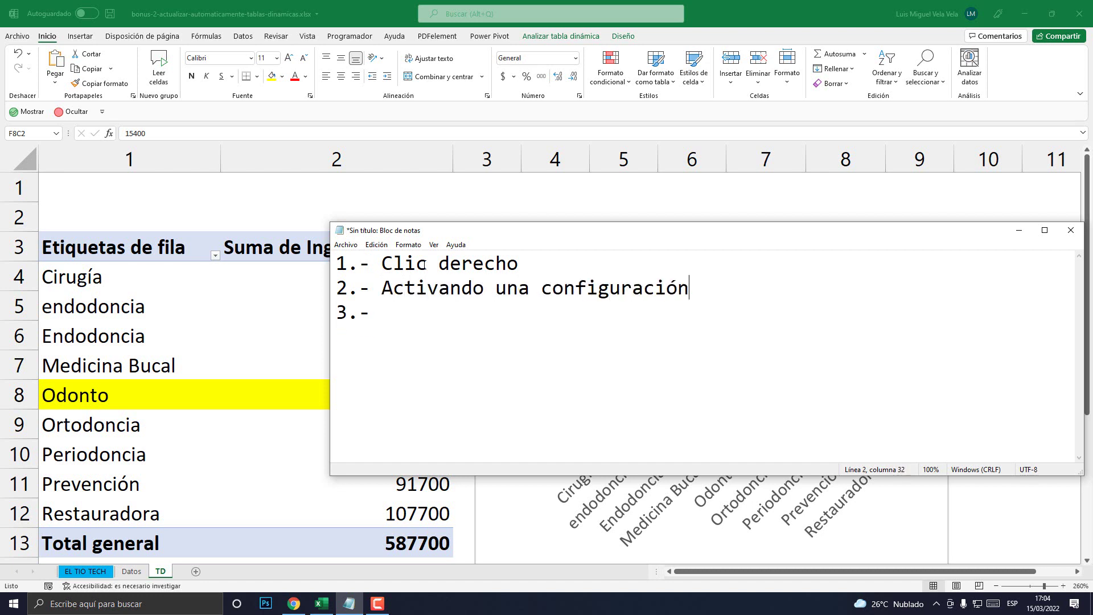
type("M")
type("ediante Macros")
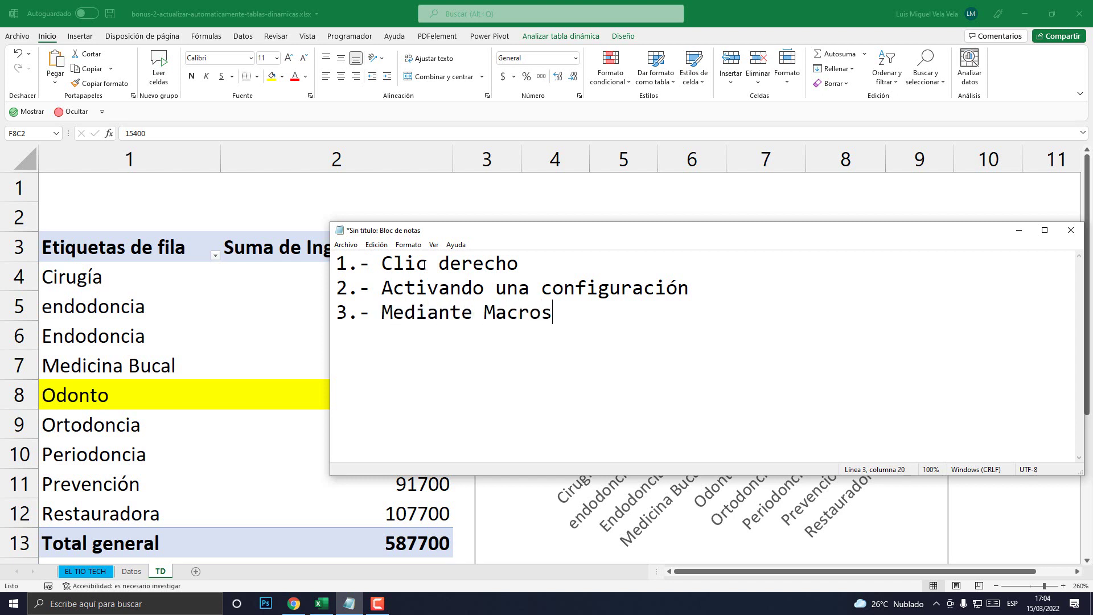
Step: Highlight the first item, Clic derecho, after briefly switching to Excel and back
left_click_drag(528, 271, 263, 264)
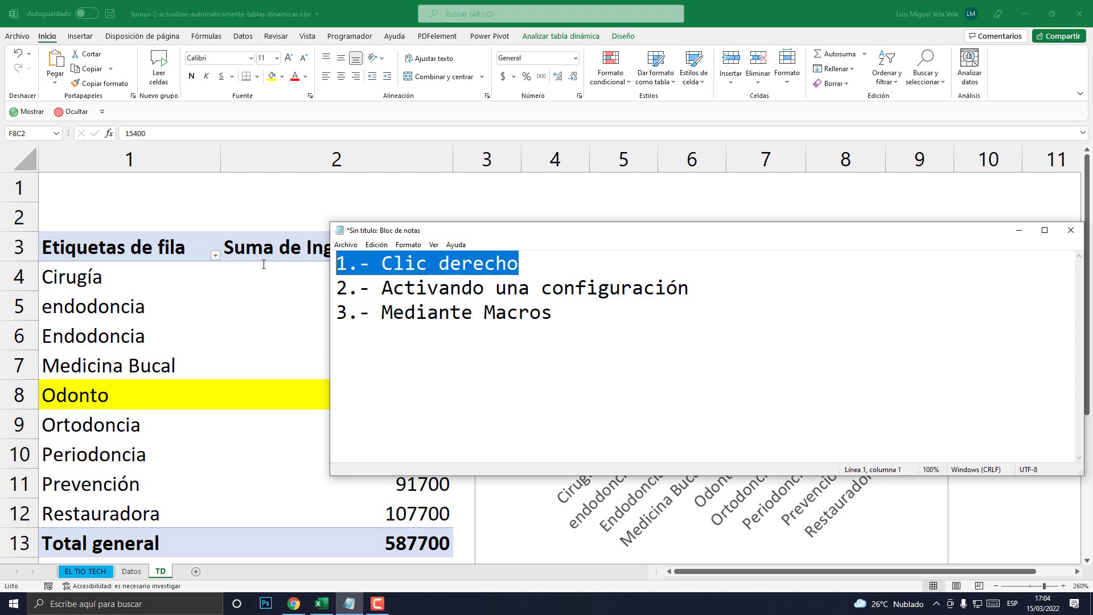
left_click(494, 264)
left_click_drag(519, 263, 307, 265)
left_click(335, 7)
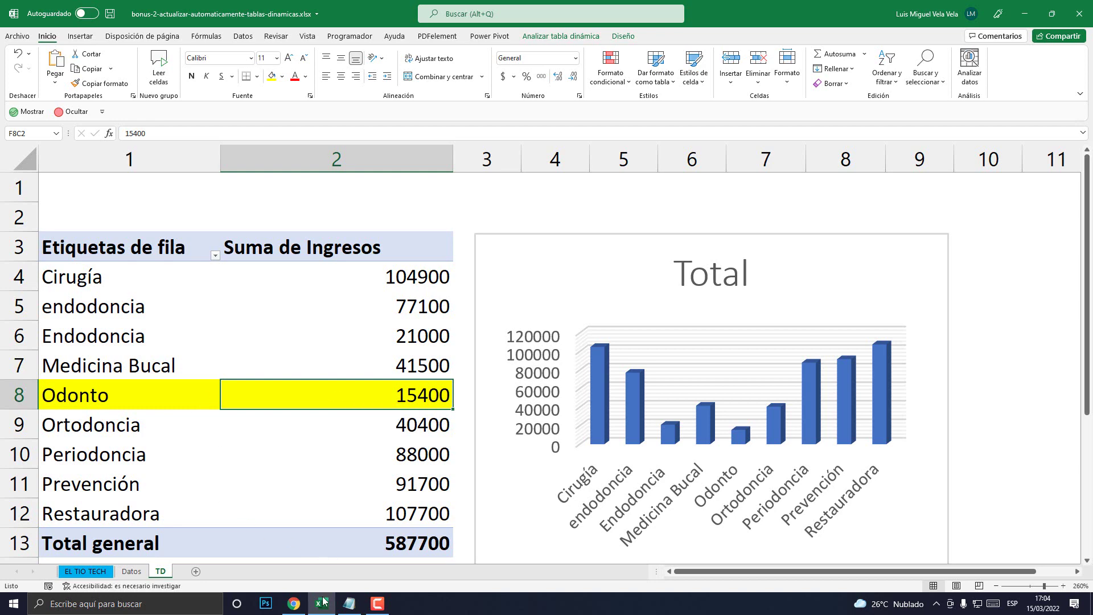
left_click(349, 604)
left_click(473, 288)
left_click_drag(518, 263, 336, 263)
Step: Refresh the pivot table so Odonto reads 100 and the total 572400, then refill it yellow
left_click(322, 604)
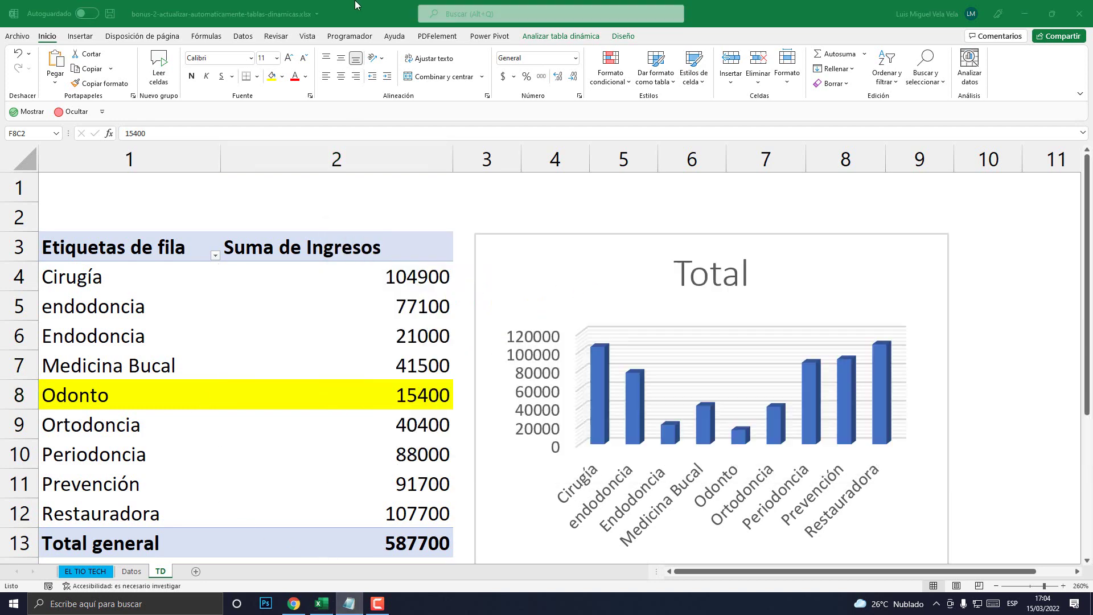
scroll(326, 416, "down", 2)
scroll(325, 436, "up", 1)
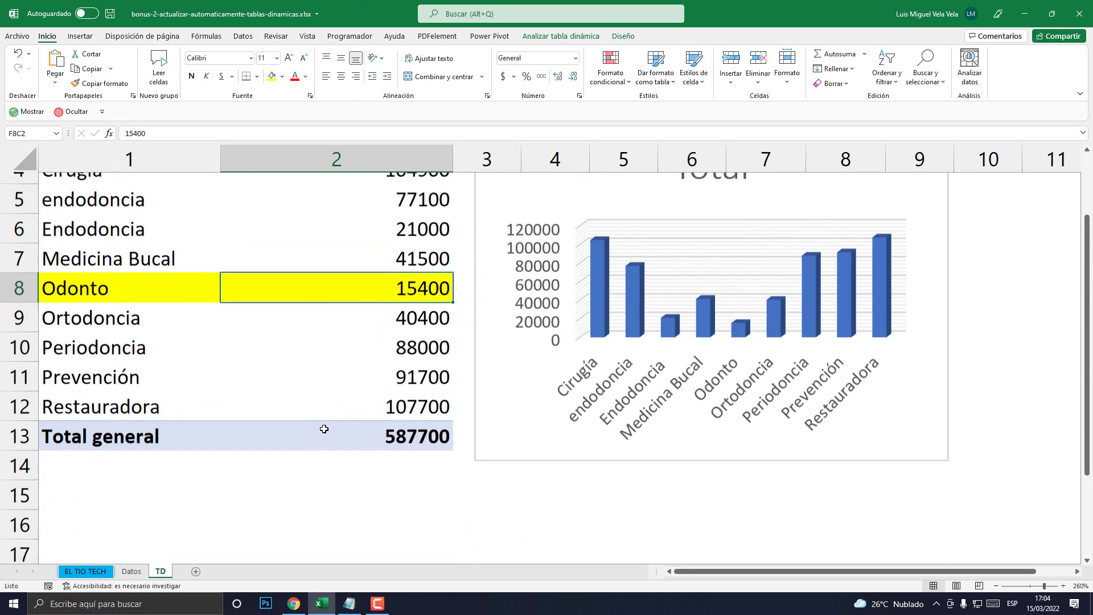
right_click(377, 308)
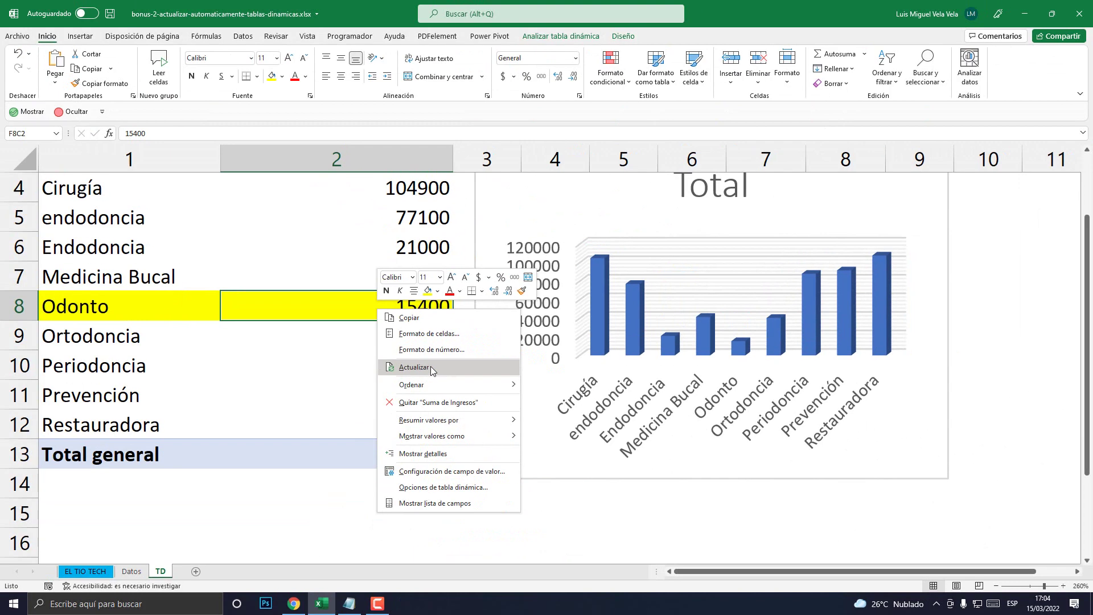
left_click(430, 366)
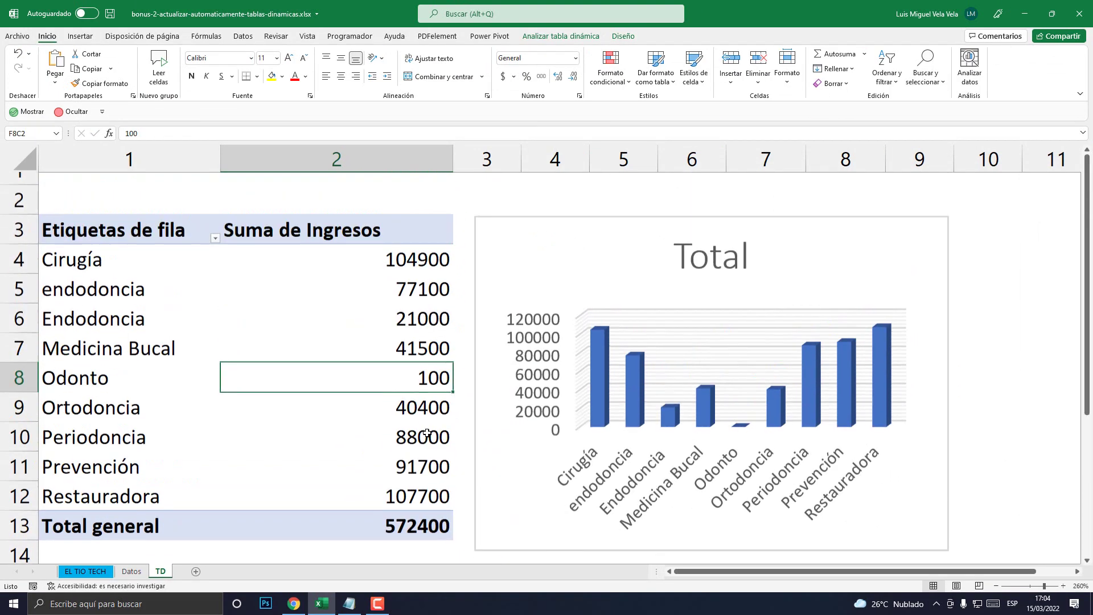
scroll(427, 432, "up", 1)
left_click(271, 76)
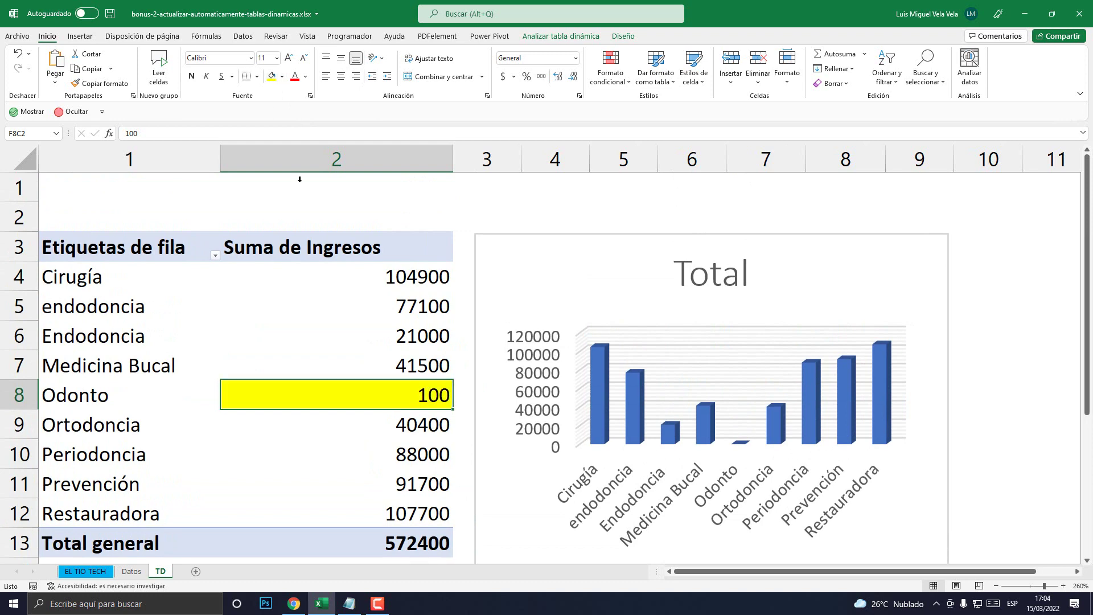
Step: Change the first Ingresos value on the Datos sheet to 20
left_click(132, 571)
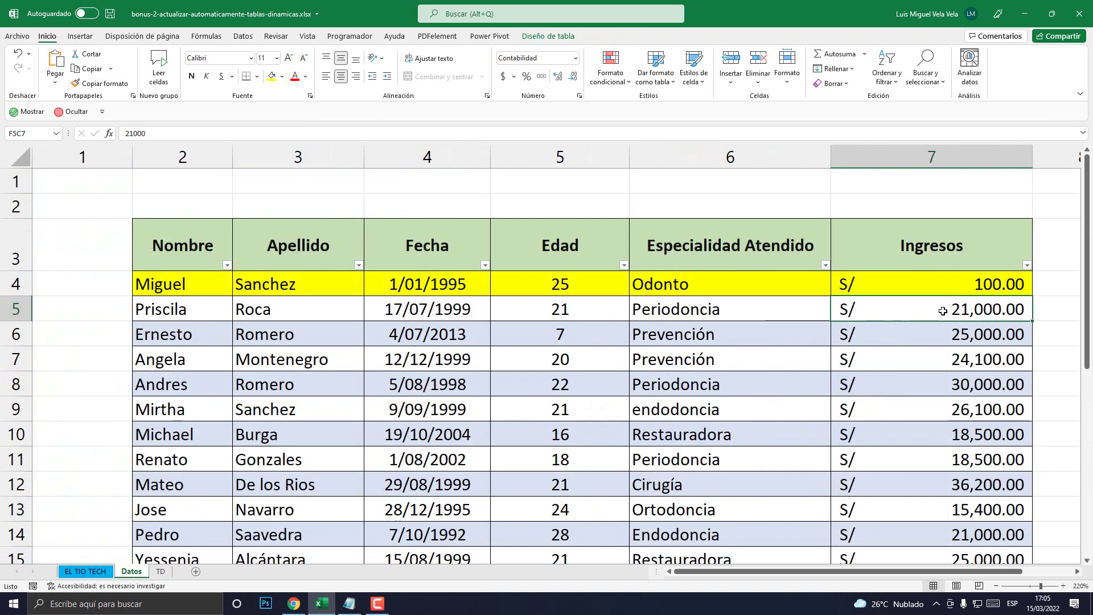
left_click(971, 284)
left_click_drag(848, 571, 939, 571)
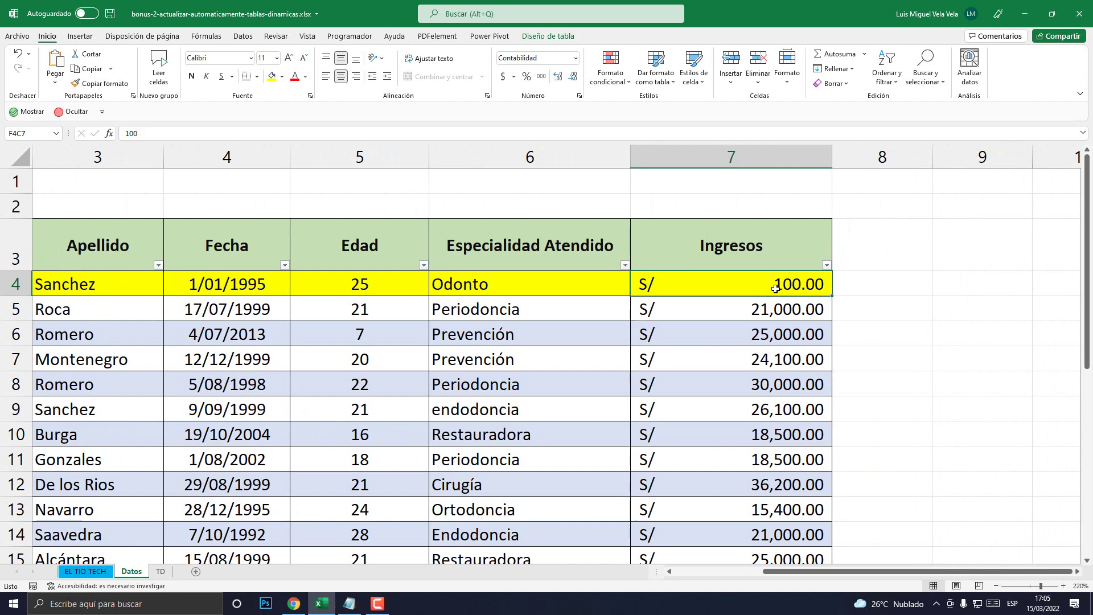
type("20")
key("Return")
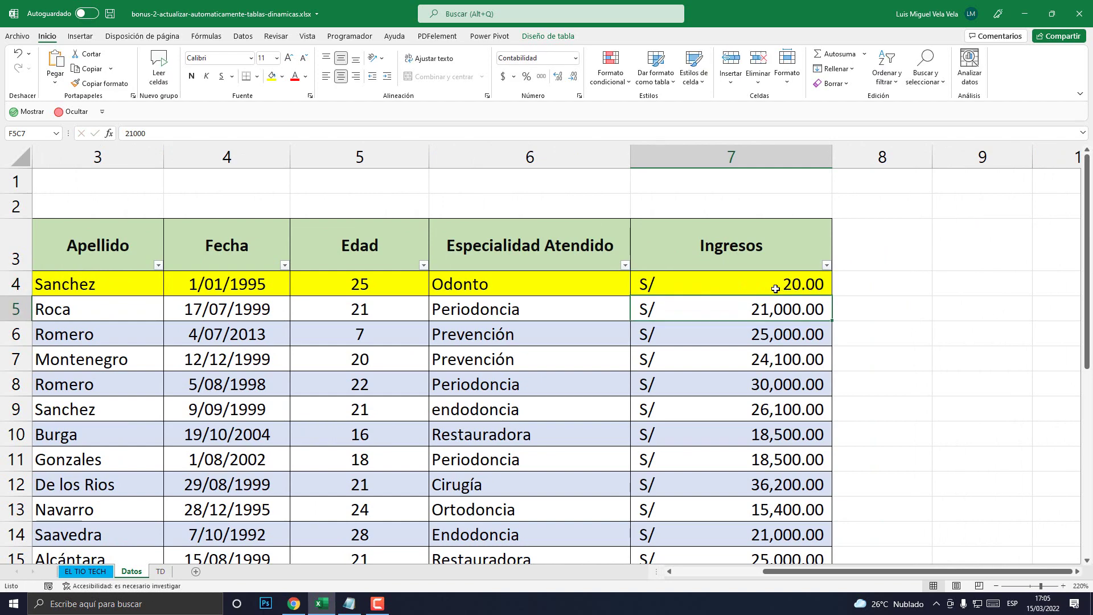
Step: Refresh the TD pivot table so Odonto shows 20 and the total 572320
left_click(160, 571)
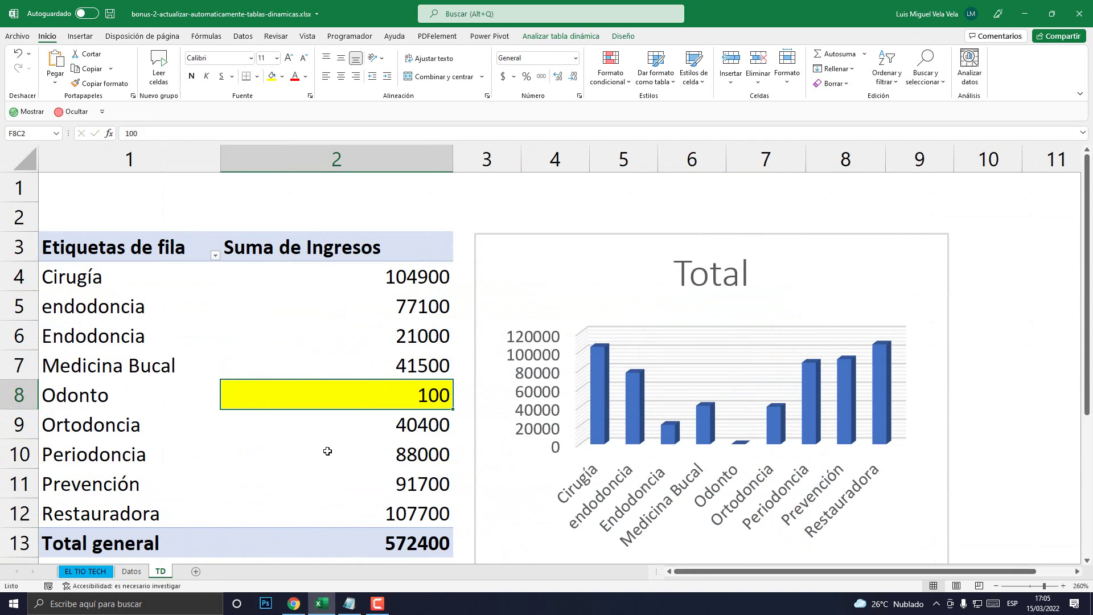
right_click(353, 404)
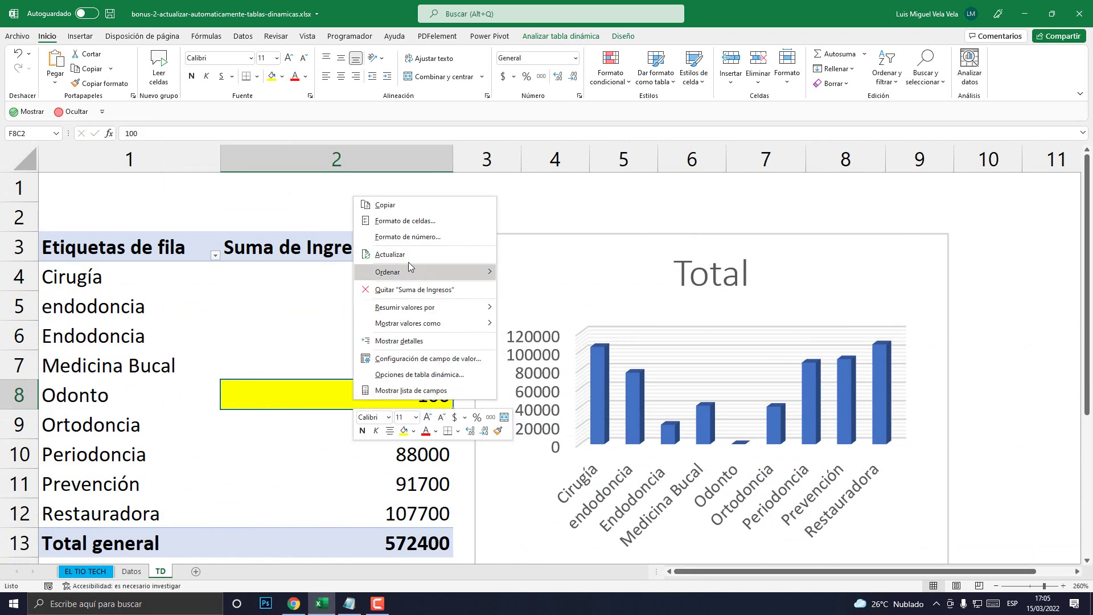
left_click(390, 254)
left_click(396, 413)
left_click(425, 395)
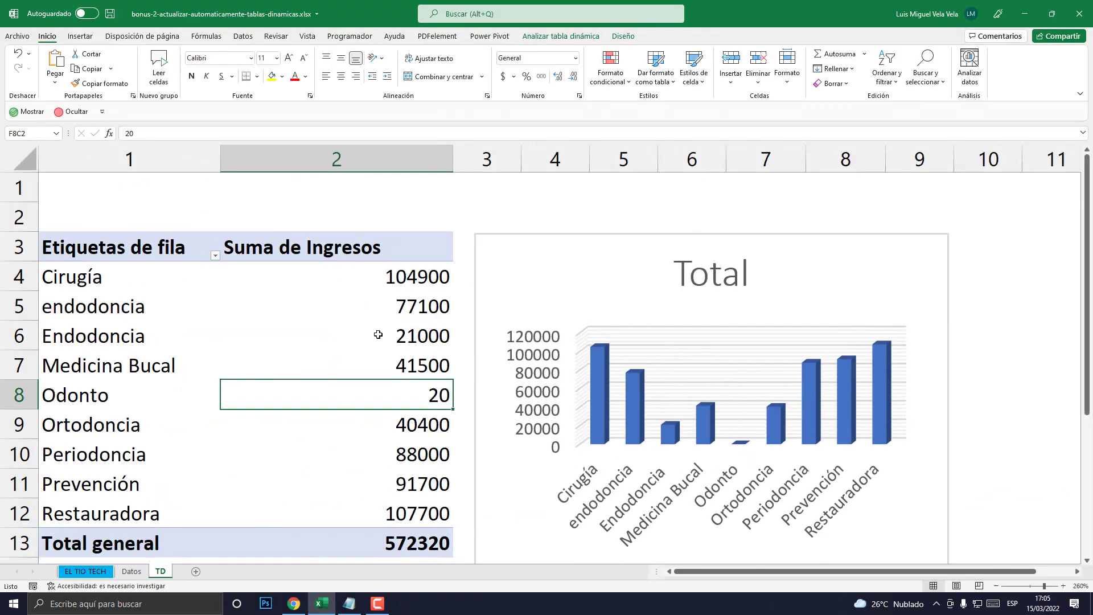
left_click(354, 330)
Step: Move the chart further right of the pivot table, then bring Notepad forward
left_click_drag(111, 246, 396, 539)
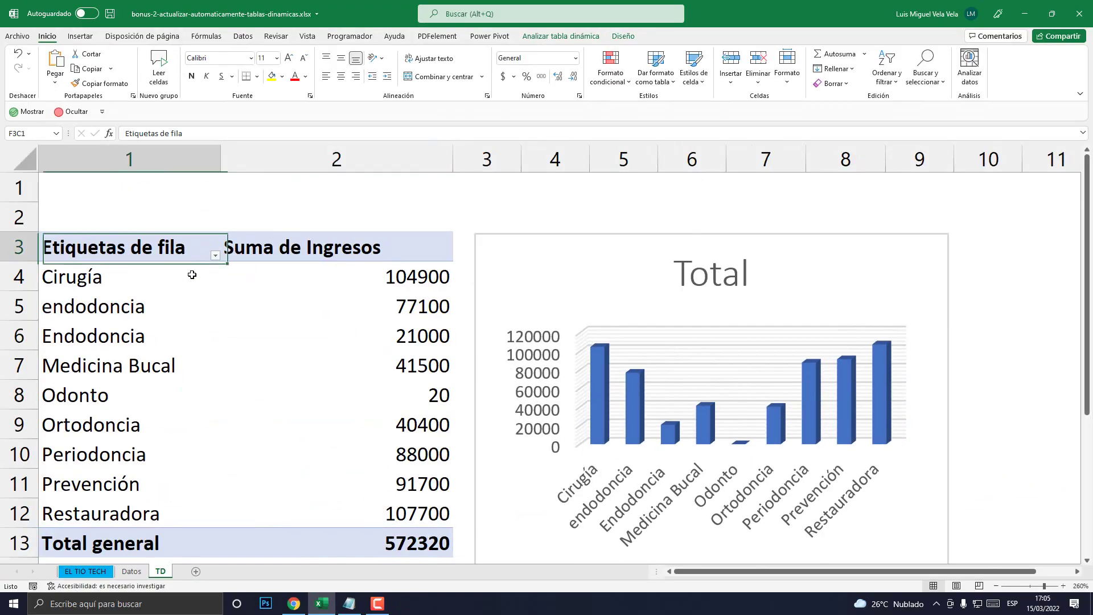
left_click_drag(537, 243, 568, 230)
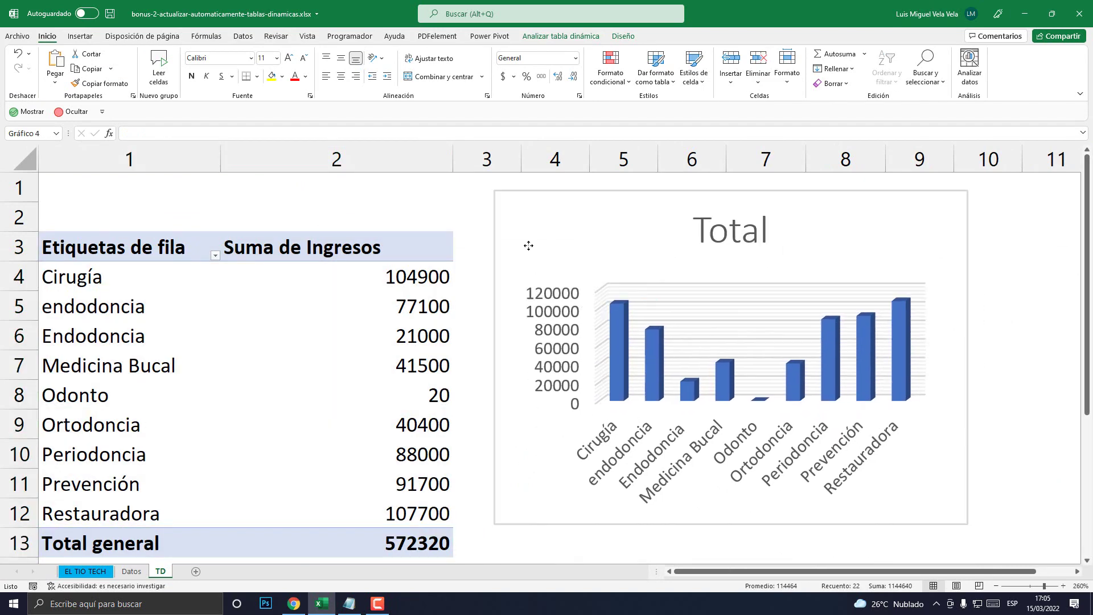
mouse_move(87, 245)
left_mouse_down()
mouse_move(372, 515)
mouse_move(374, 541)
left_mouse_up()
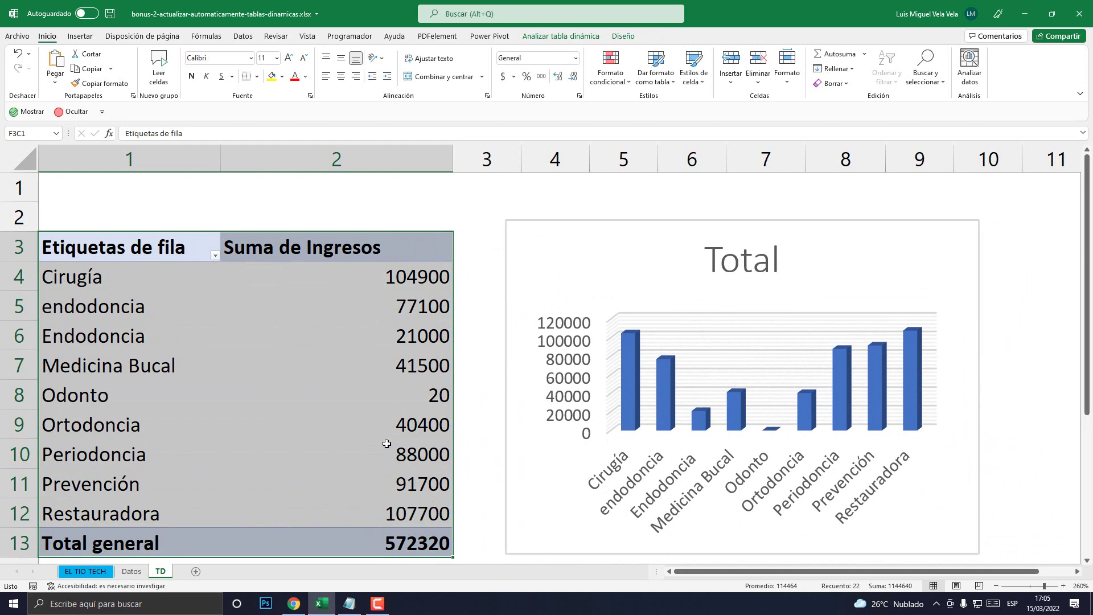
left_click(349, 604)
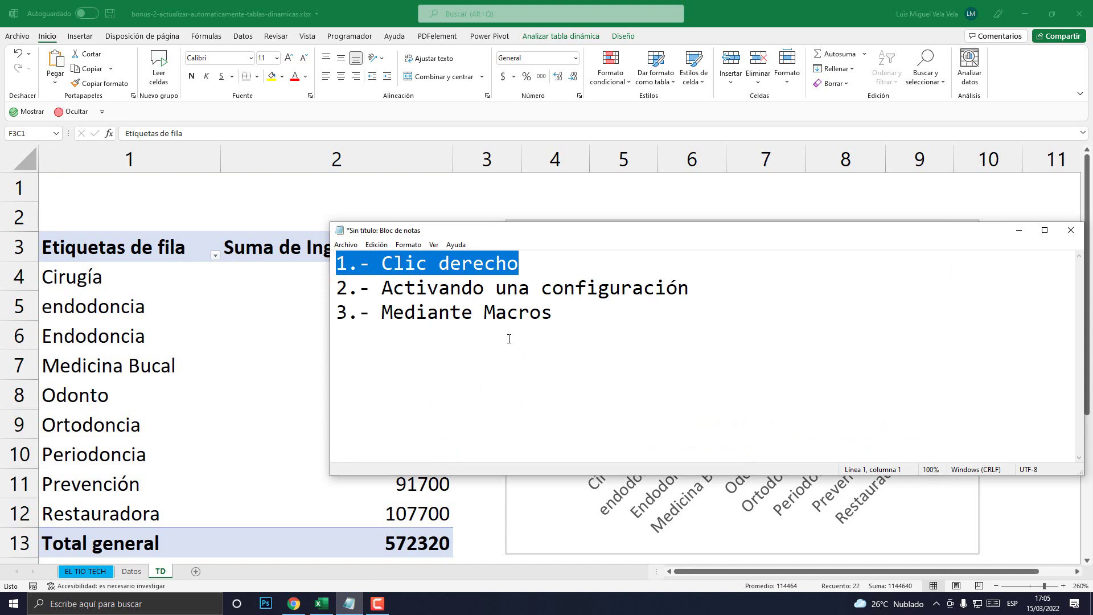
Step: Highlight Activando una configuración, then select the Endodoncia value 21000 in Excel
left_click_drag(721, 284, 272, 291)
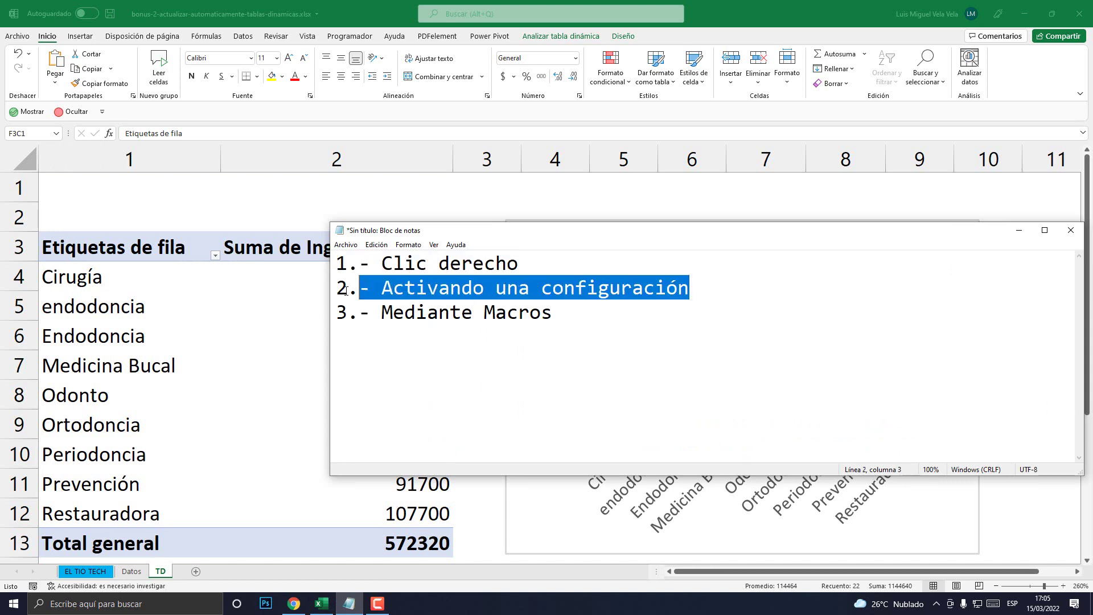
left_click(417, 313)
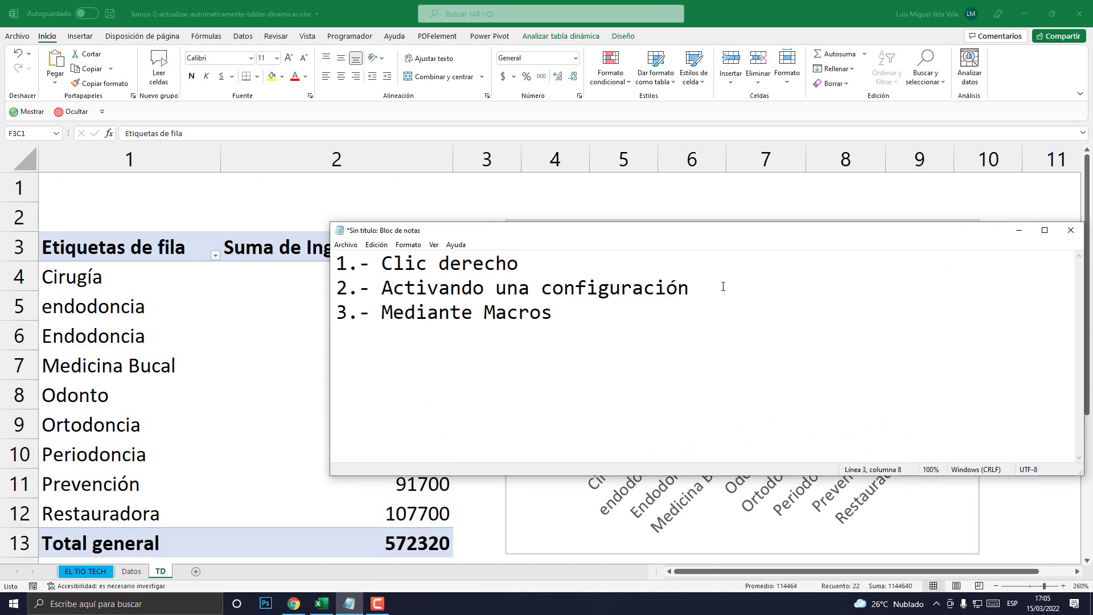
left_click_drag(723, 286, 229, 288)
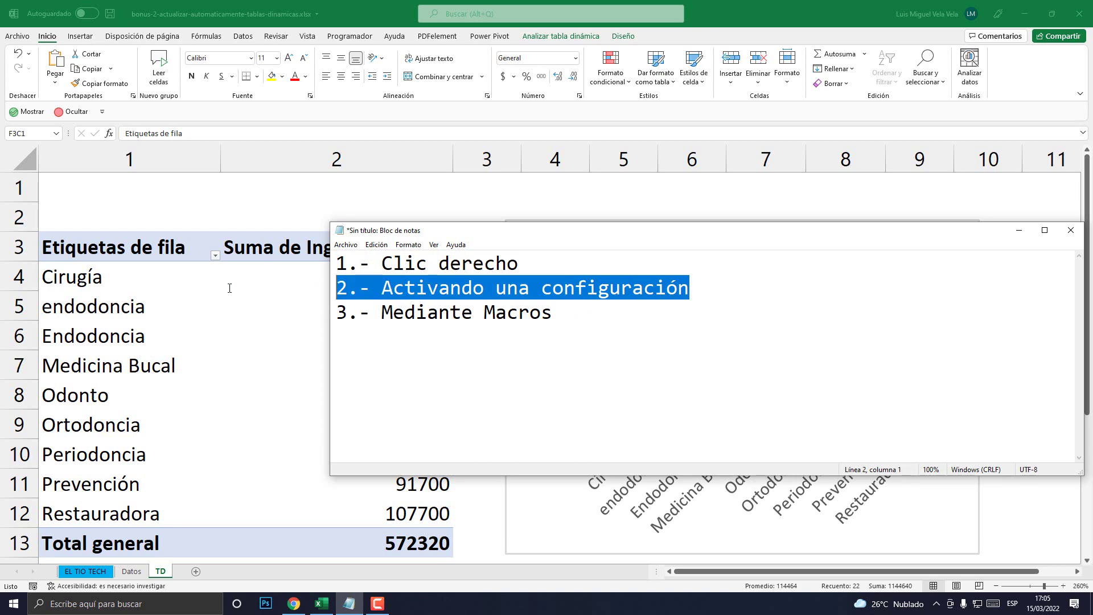
left_click(787, 2)
left_click(254, 335)
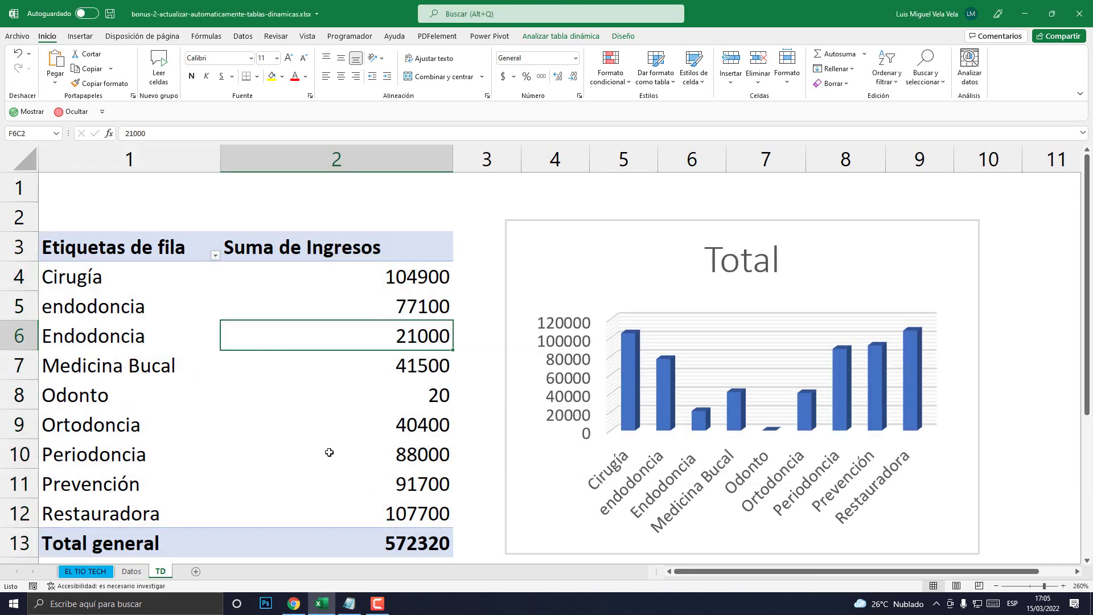
Step: Tick Actualizar al abrir el archivo on the Datos tab of Opciones de tabla dinámica
right_click(272, 338)
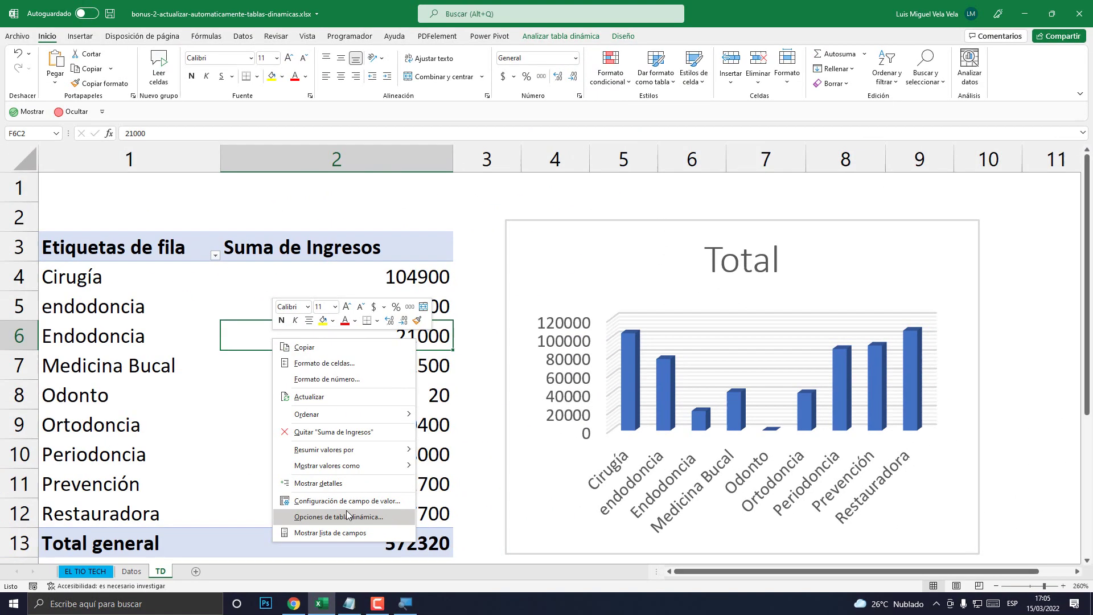
left_click(353, 518)
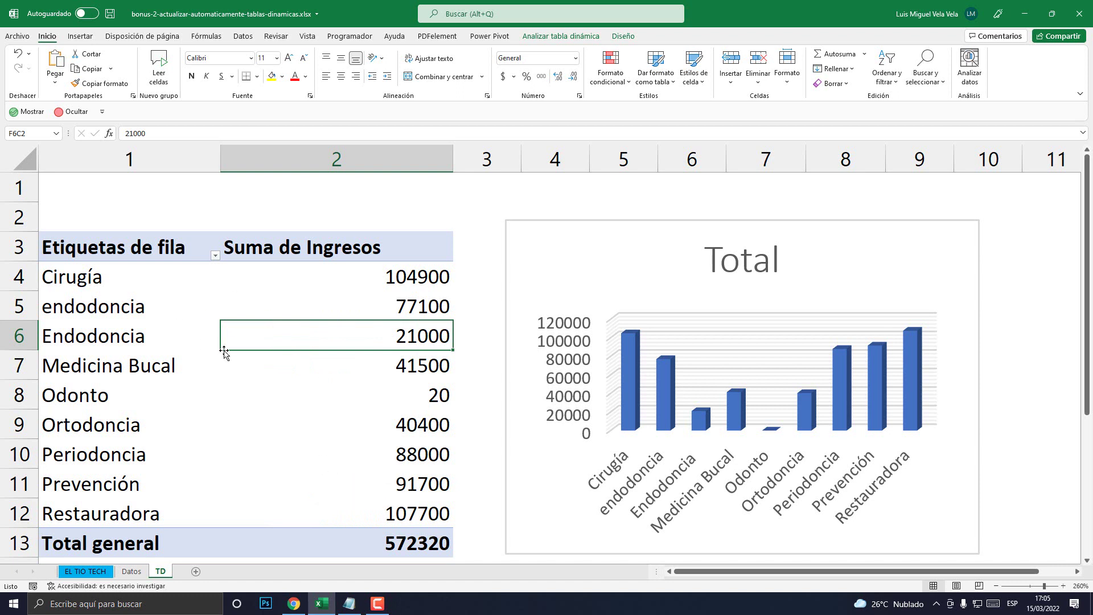
mouse_move(336, 335)
right_click(276, 332)
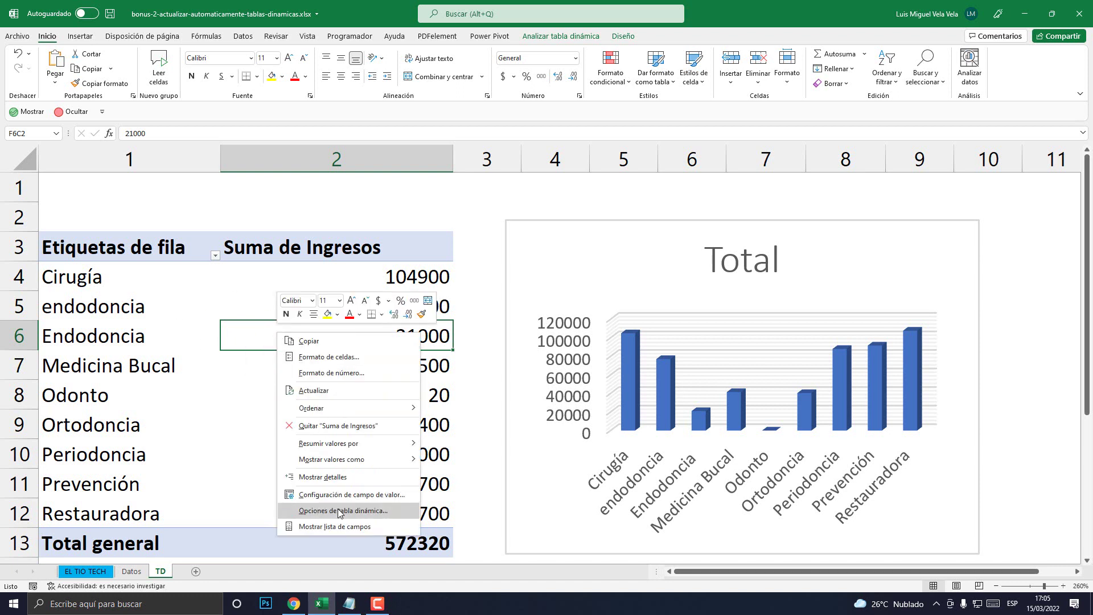
left_click(358, 514)
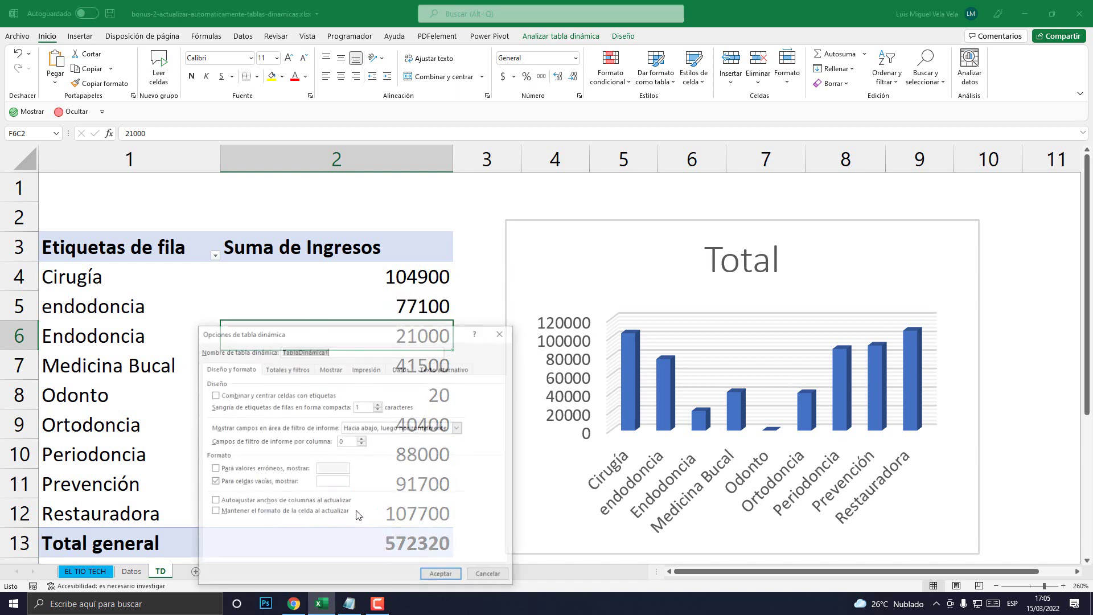
mouse_move(391, 342)
left_mouse_down()
mouse_move(320, 168)
mouse_move(508, 208)
left_mouse_up()
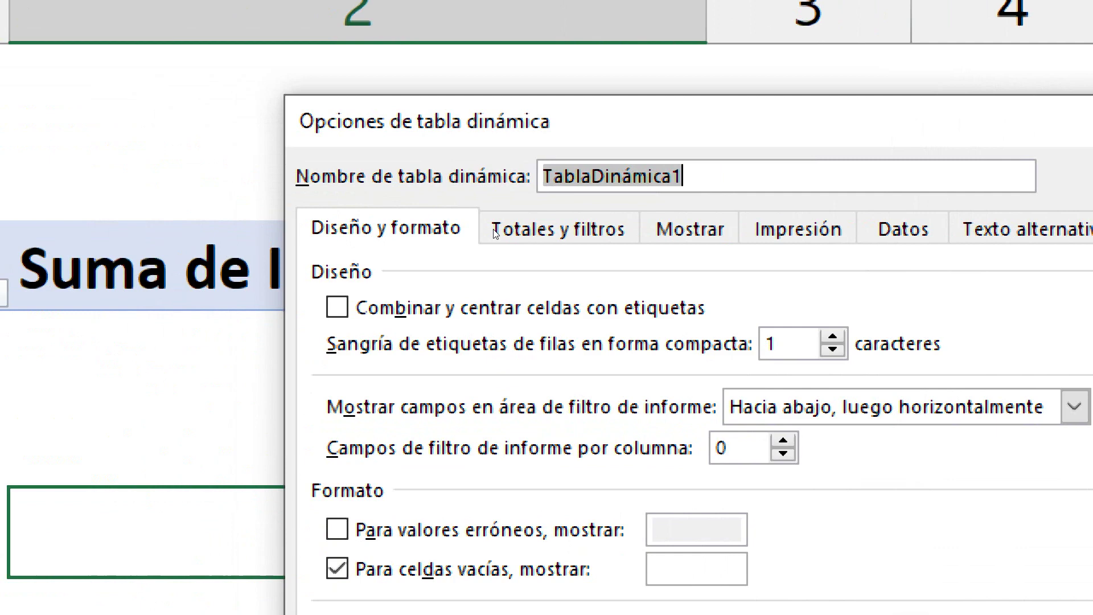
left_click(519, 234)
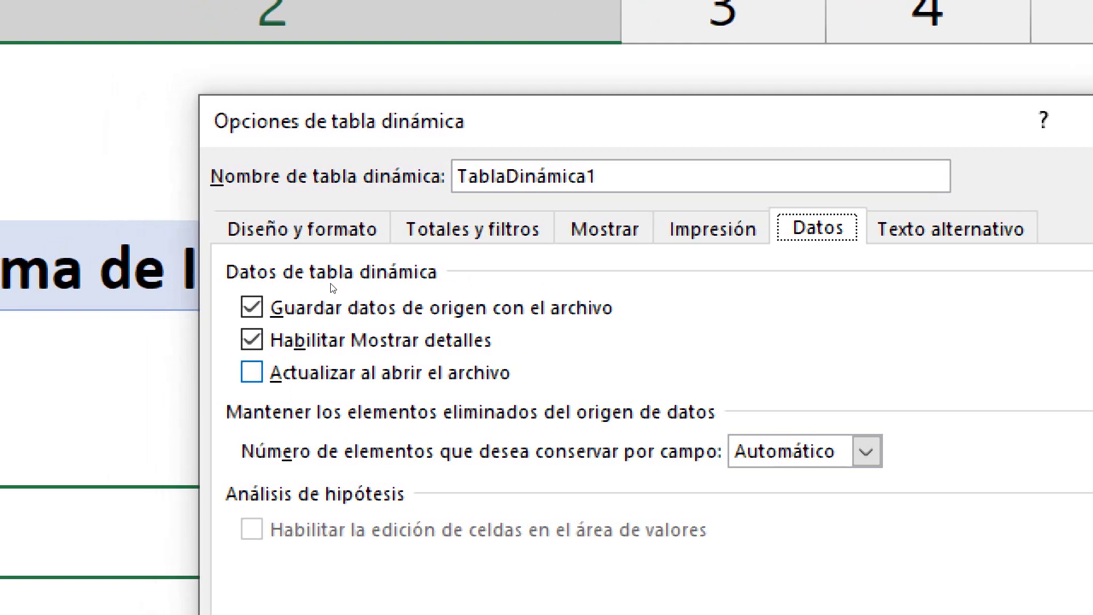
key("alt+a")
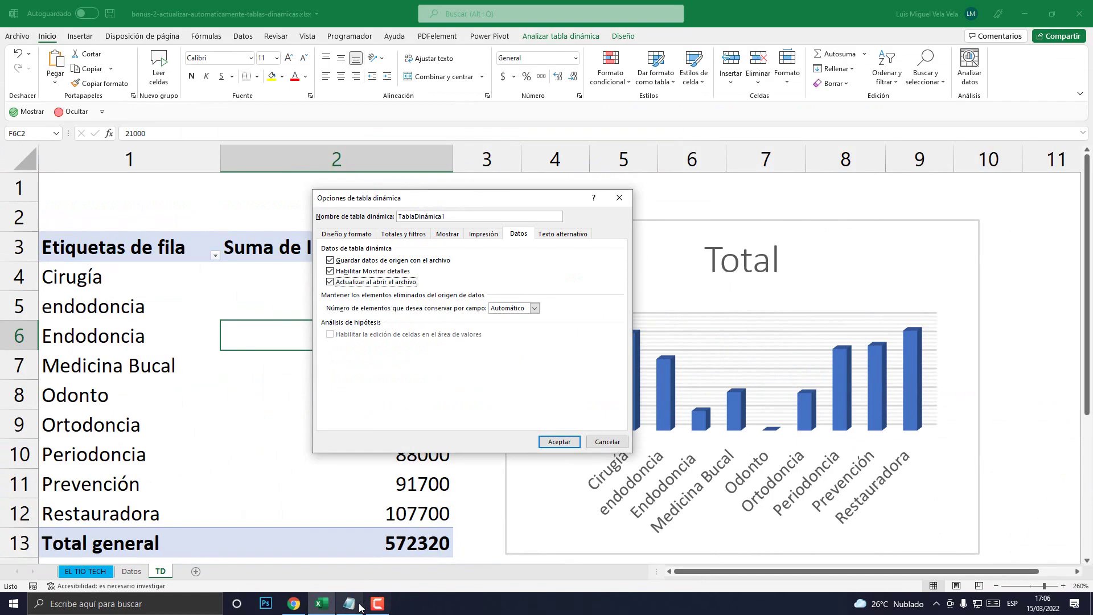
left_click(350, 603)
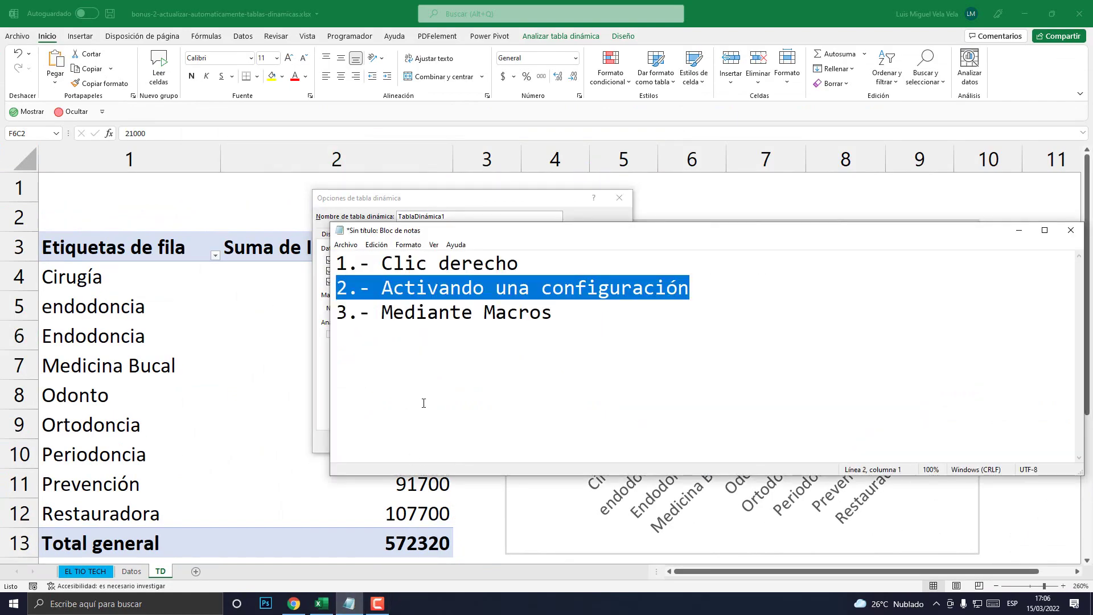
Step: Close the PivotTable Options dialog and return to the Notepad list
left_click(414, 202)
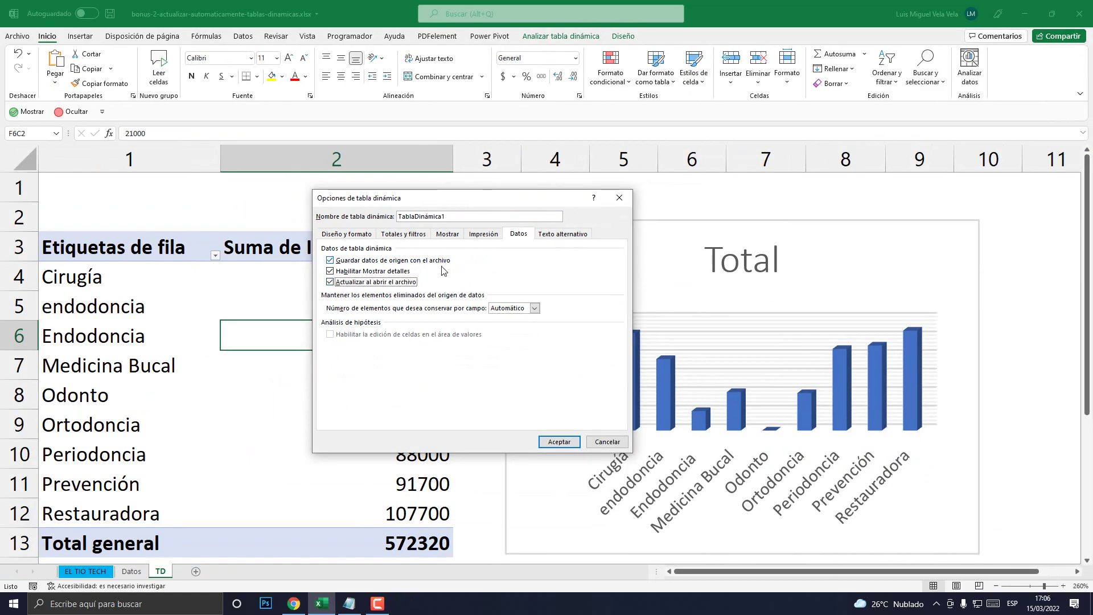
left_click(622, 198)
left_click(356, 603)
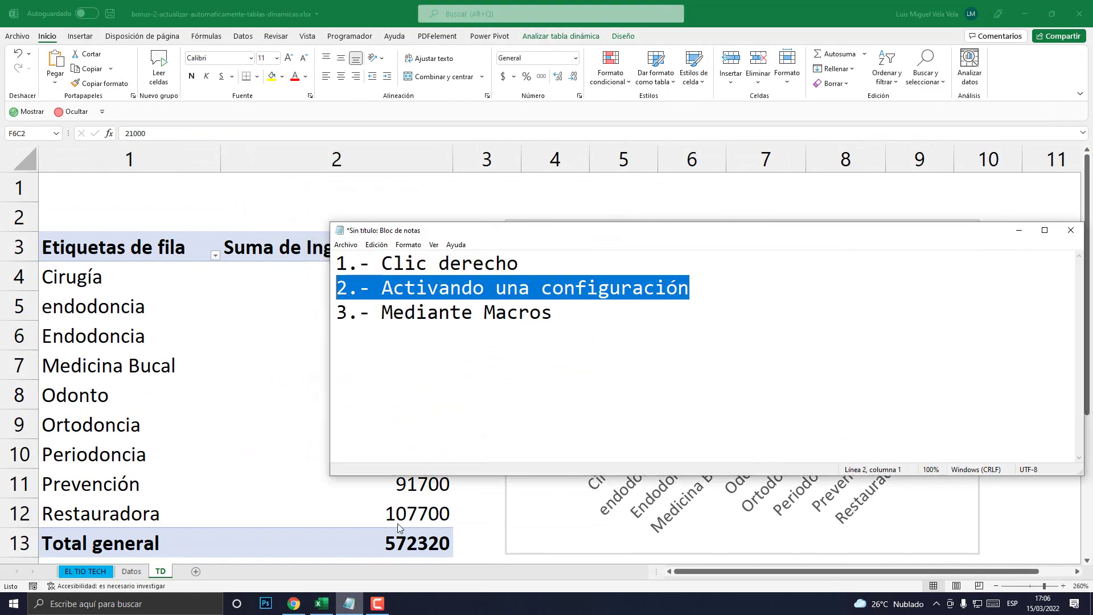
left_click_drag(692, 290, 310, 298)
left_click(409, 316)
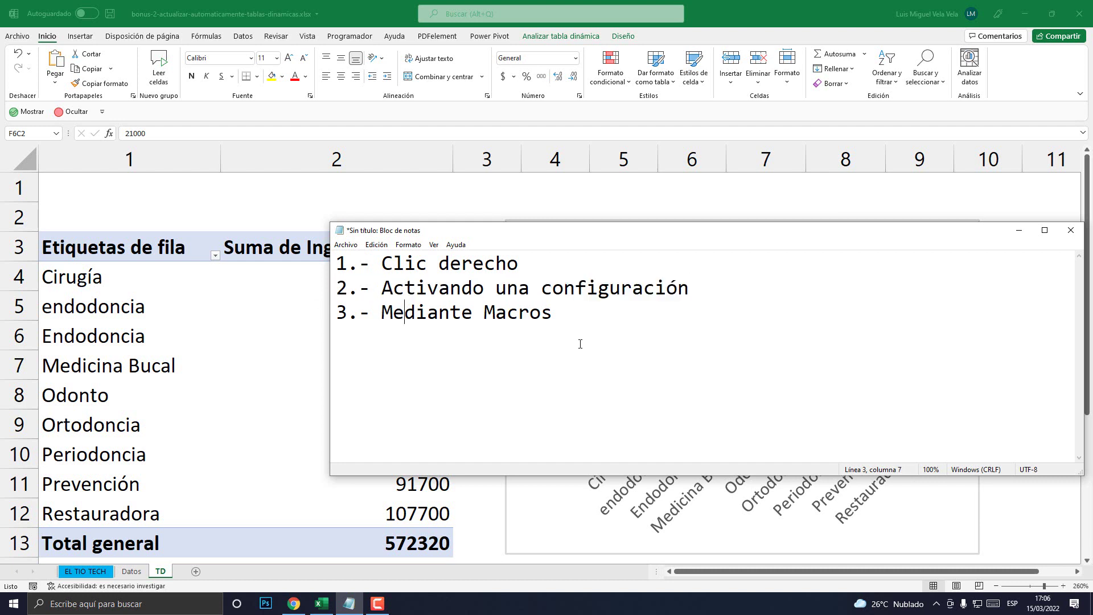
Step: Extend the third item to 'Mediante Macros VBA' and start an indented line below it
left_click_drag(554, 313, 311, 330)
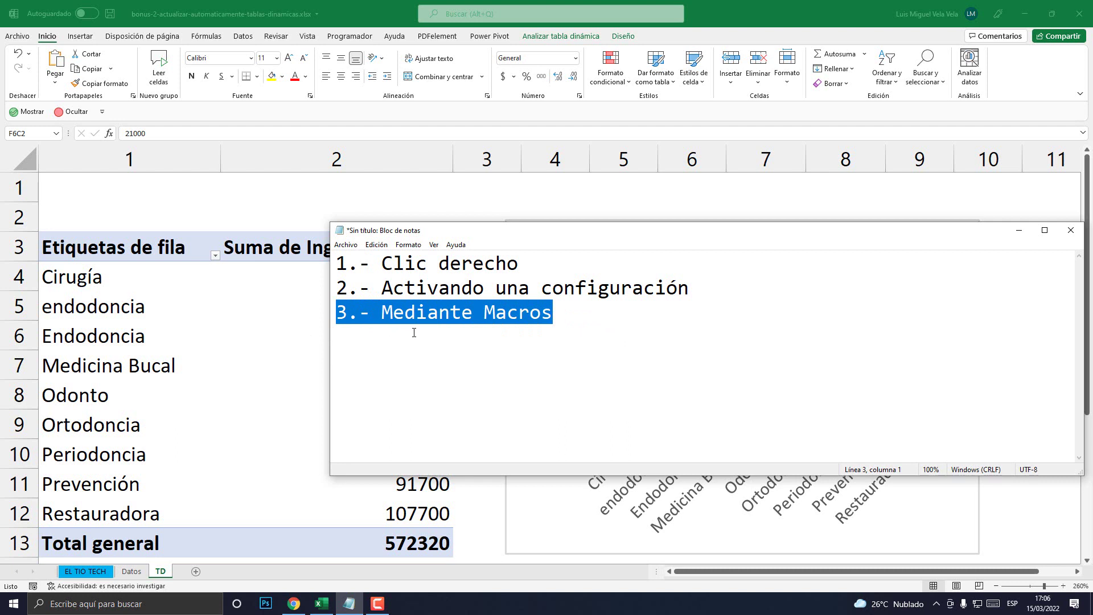
key("End")
type("(")
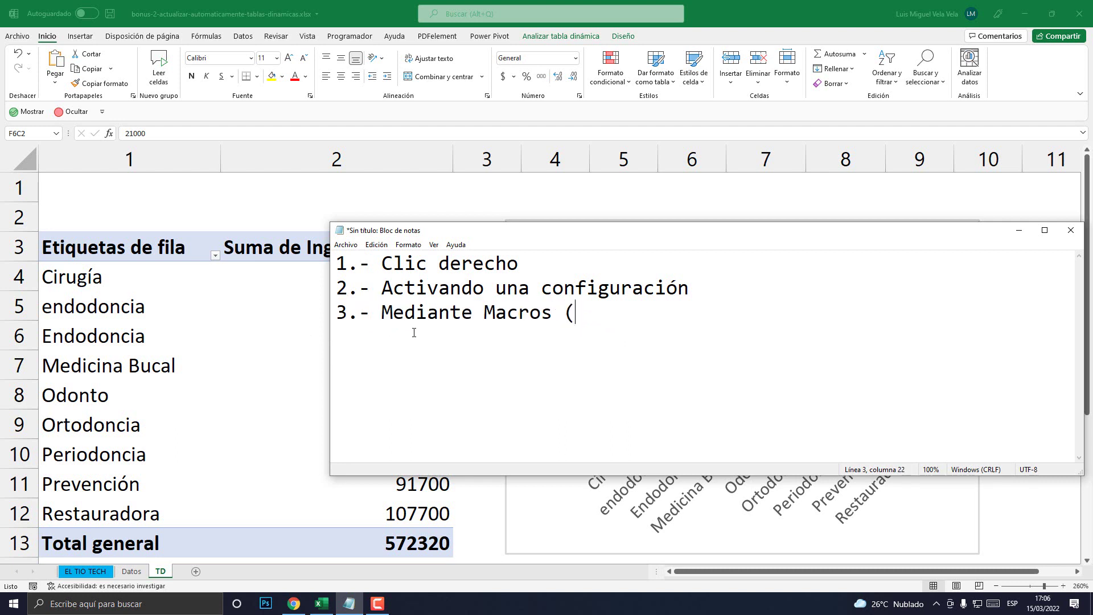
key("BackSpace")
type("V")
type("BA")
left_click_drag(617, 307, 564, 311)
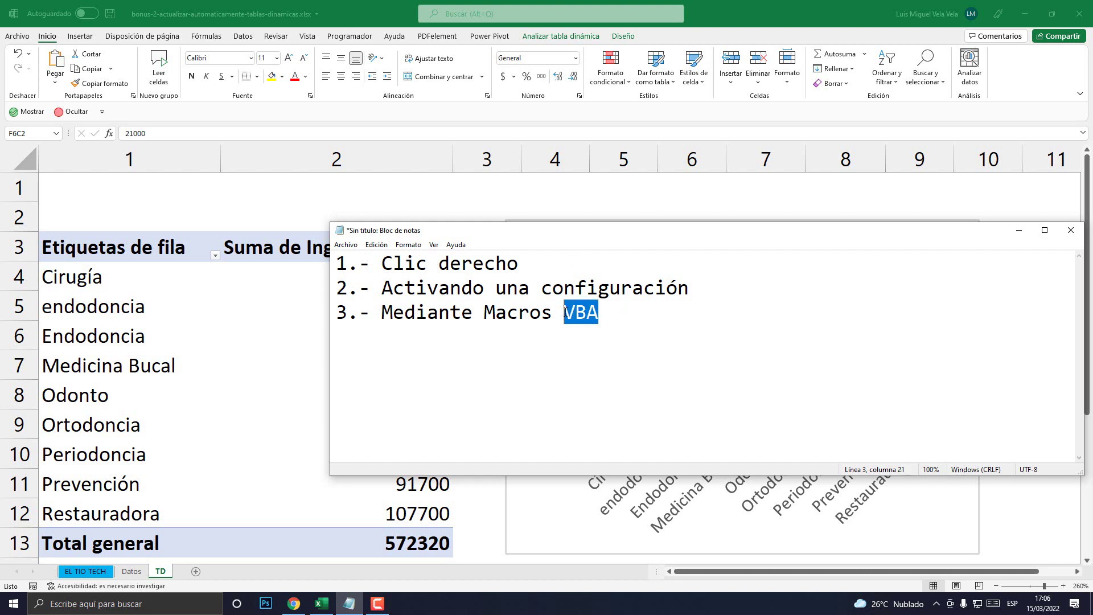
left_click_drag(634, 310, 336, 312)
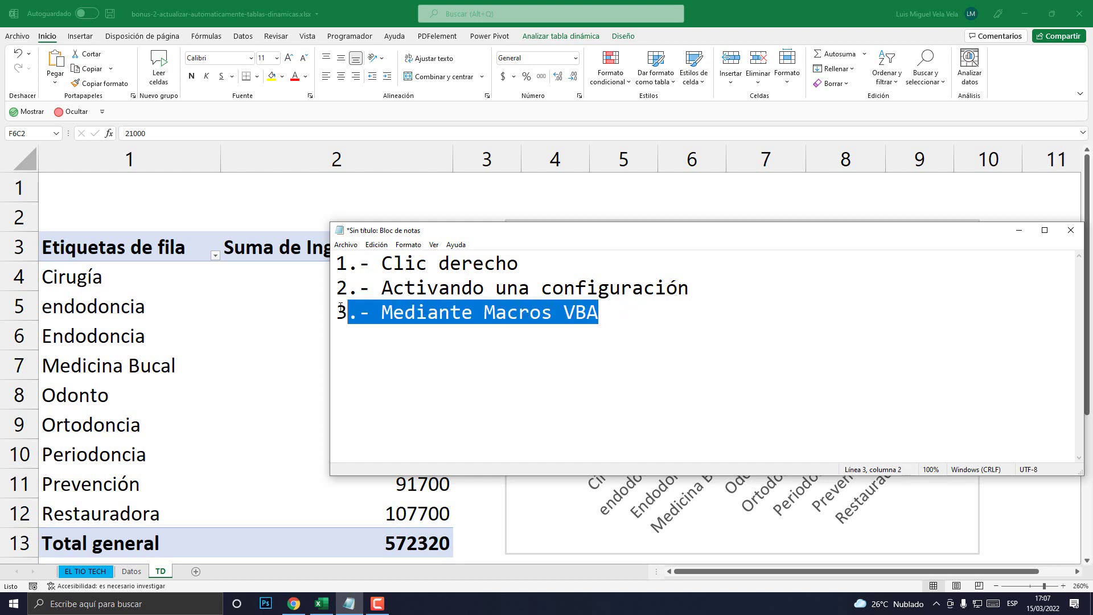
left_click(556, 323)
left_click_drag(639, 317, 220, 309)
left_click(641, 315)
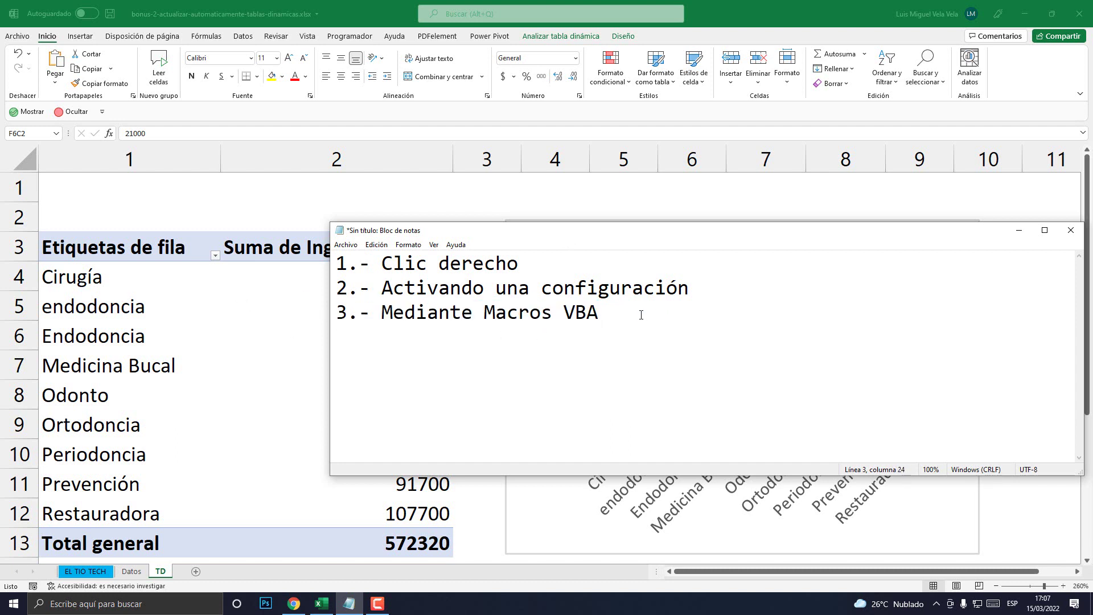
key("Return")
key("Tab")
Step: Type the XLSM. note on the indented Notepad line, then mark its .XLSM extension
type("X")
type("LS")
type("M")
type(".")
key("Left")
key("shift+Right")
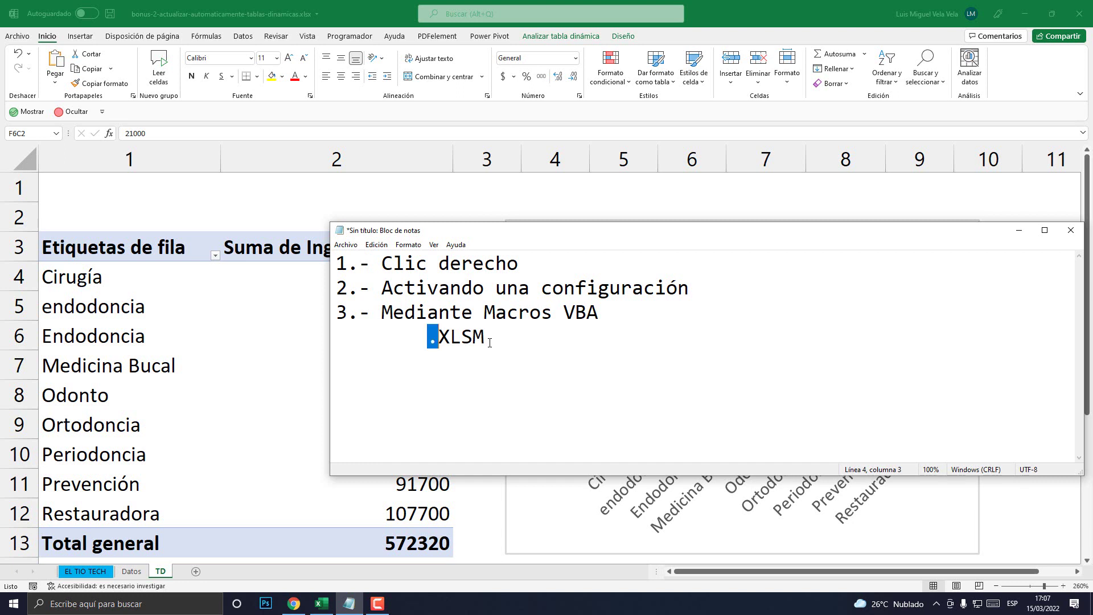
key("shift+Right")
key("shift+Right")
key("shift+Right")
key("shift+Right")
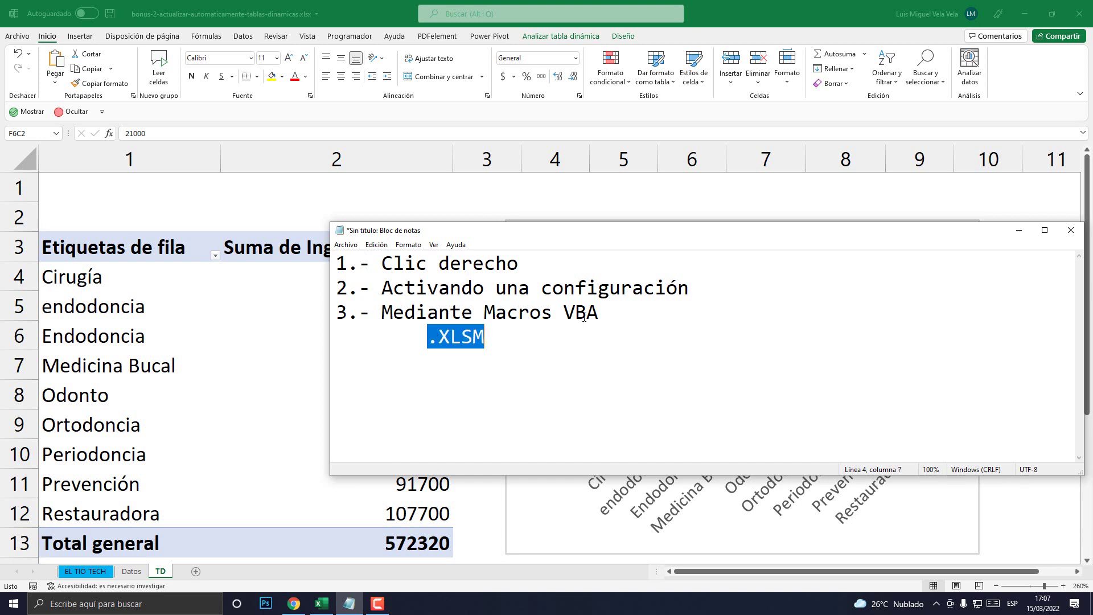
Step: Check the .XLSM line in Notepad, then return to the Excel workbook
left_click(497, 339)
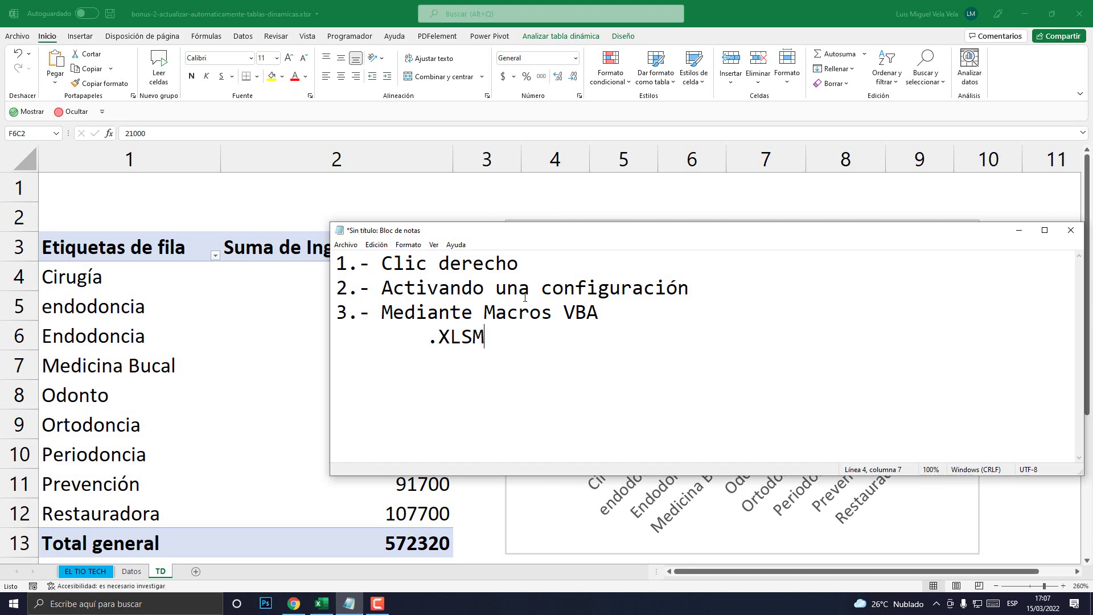
left_click(450, 338)
left_click_drag(568, 344, 244, 344)
left_click(451, 337)
left_click_drag(511, 336, 257, 335)
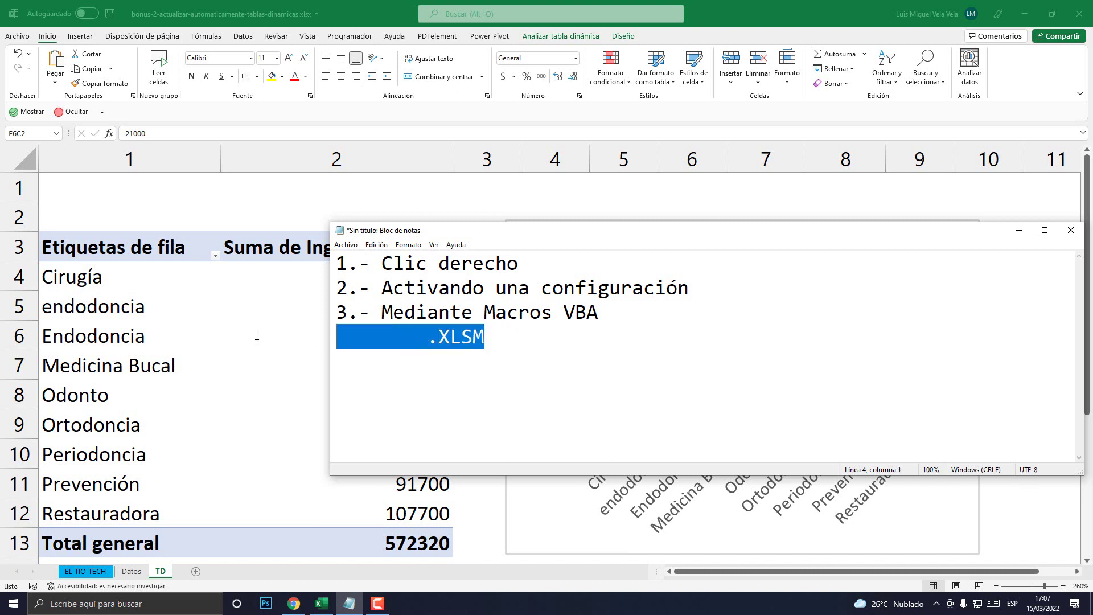
left_click(429, 341)
mouse_move(507, 339)
left_mouse_down()
mouse_move(435, 340)
mouse_move(437, 352)
mouse_move(432, 337)
mouse_move(442, 361)
left_mouse_up()
left_click(448, 358)
left_click(123, 41)
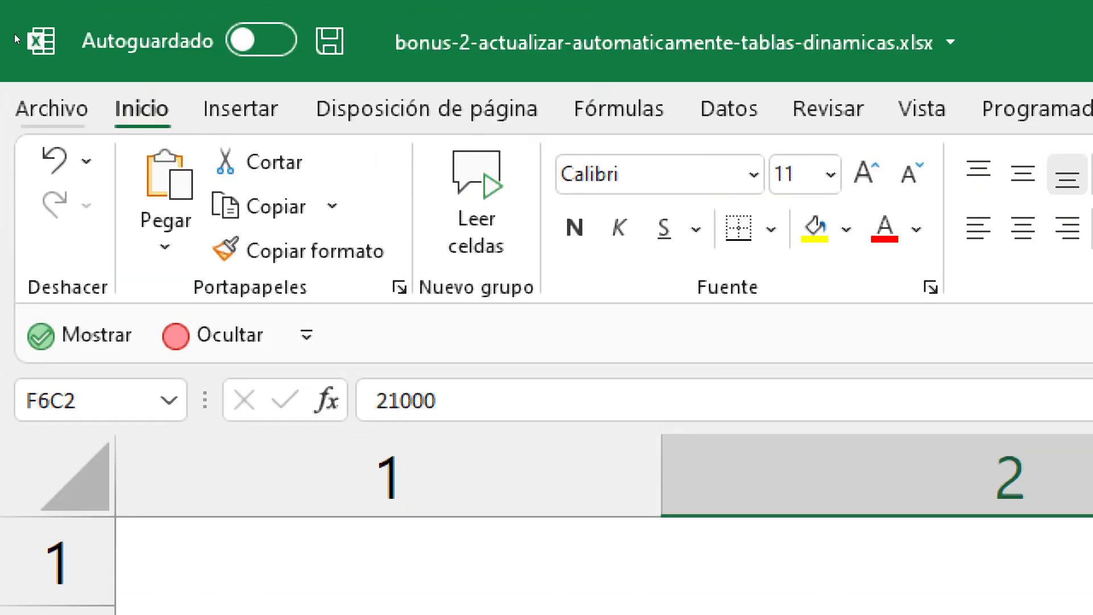
Step: Open the full Guardar como dialog with the Desktop as the save location
left_click(7, 37)
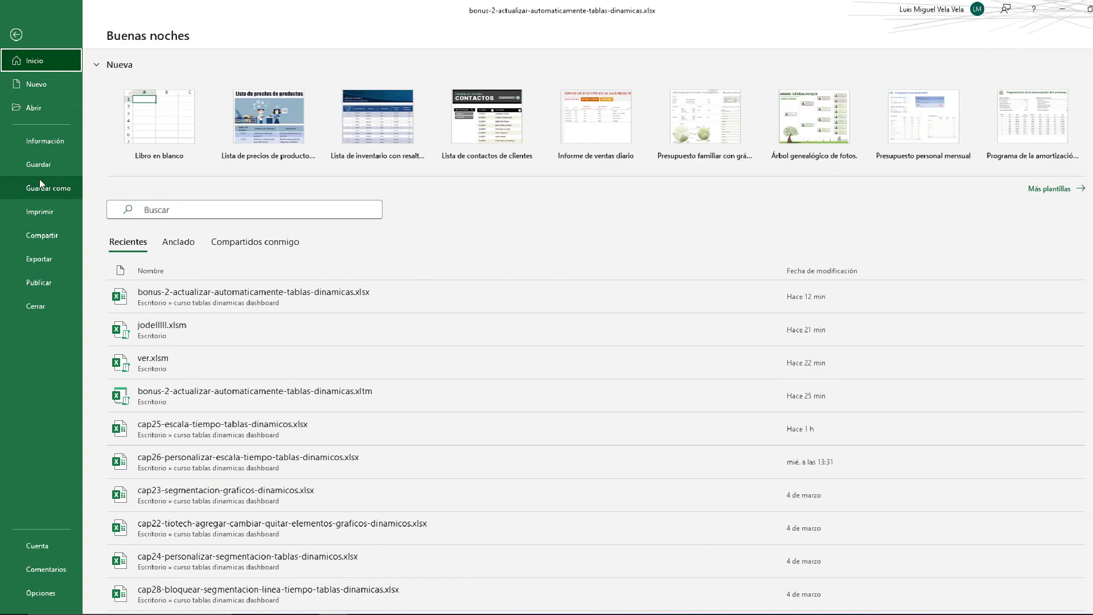
left_click(39, 180)
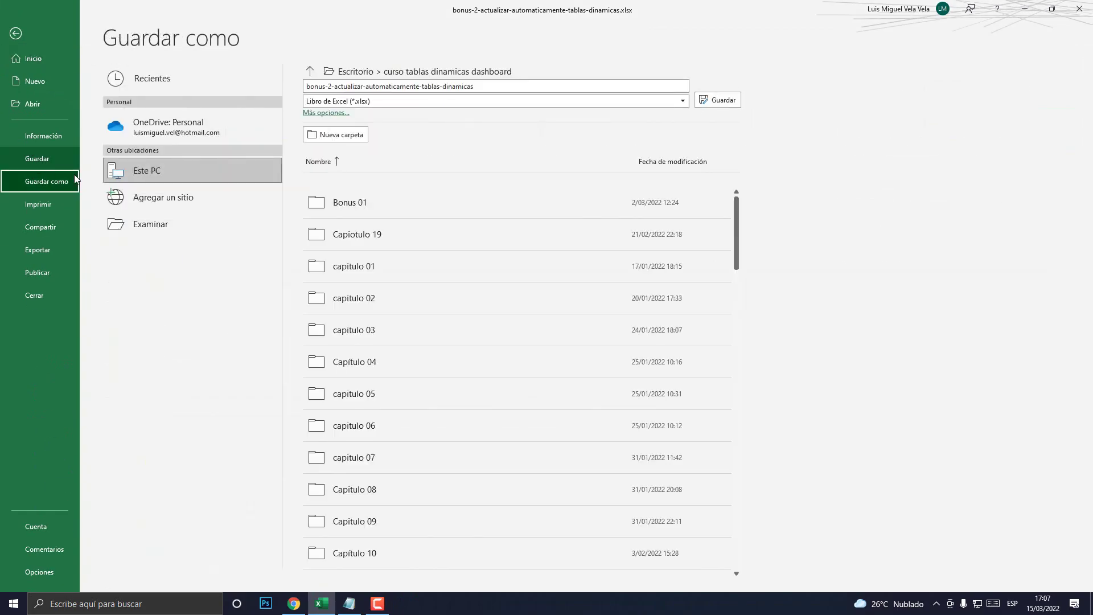
left_click(160, 224)
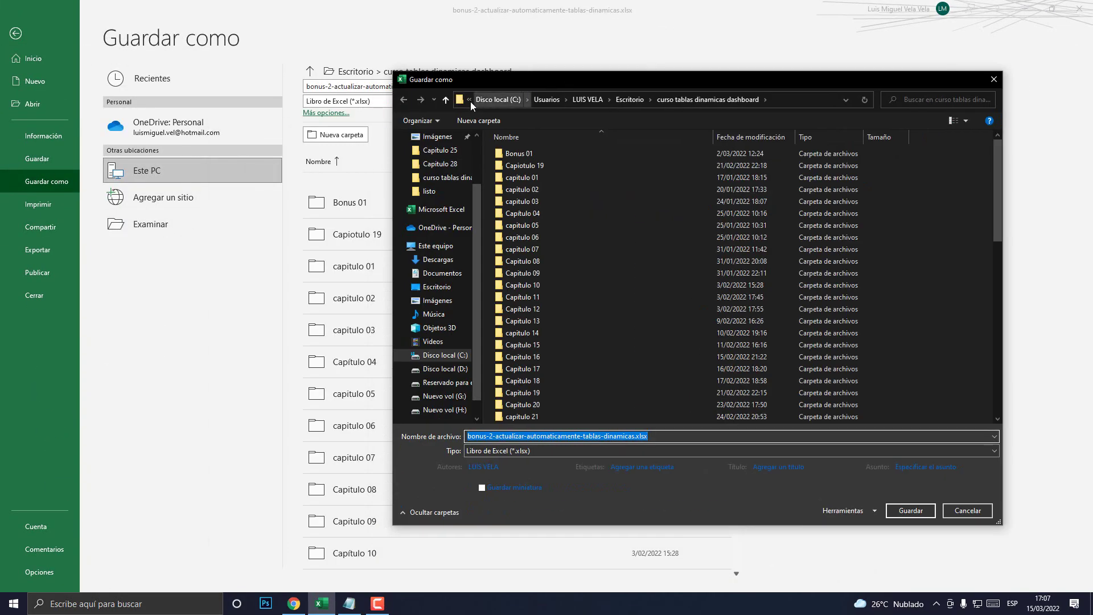
left_click(469, 99)
left_click(472, 114)
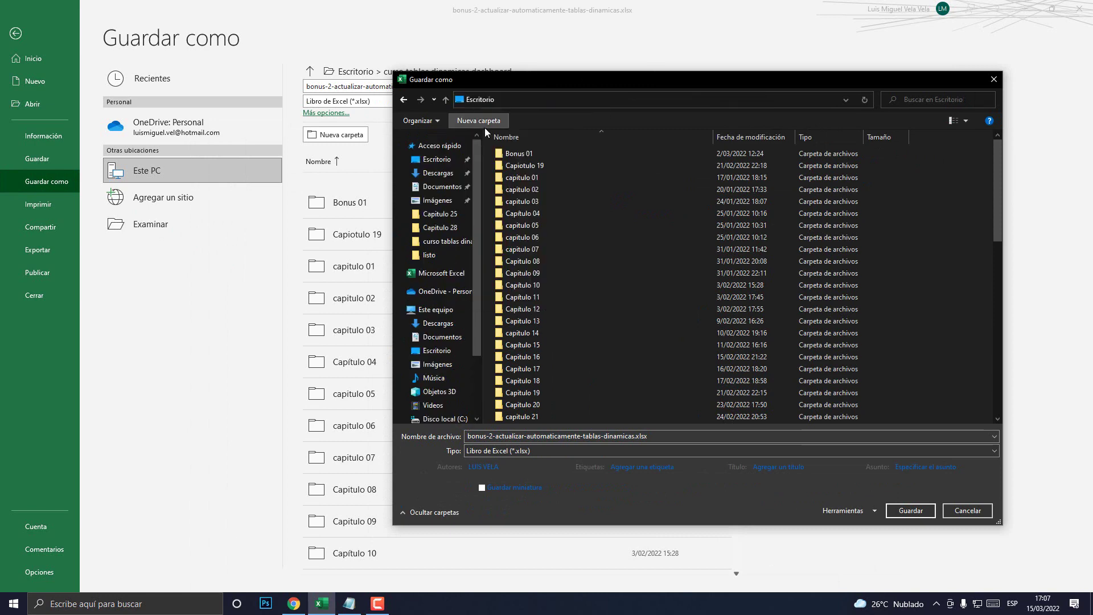
left_click_drag(519, 78, 398, 41)
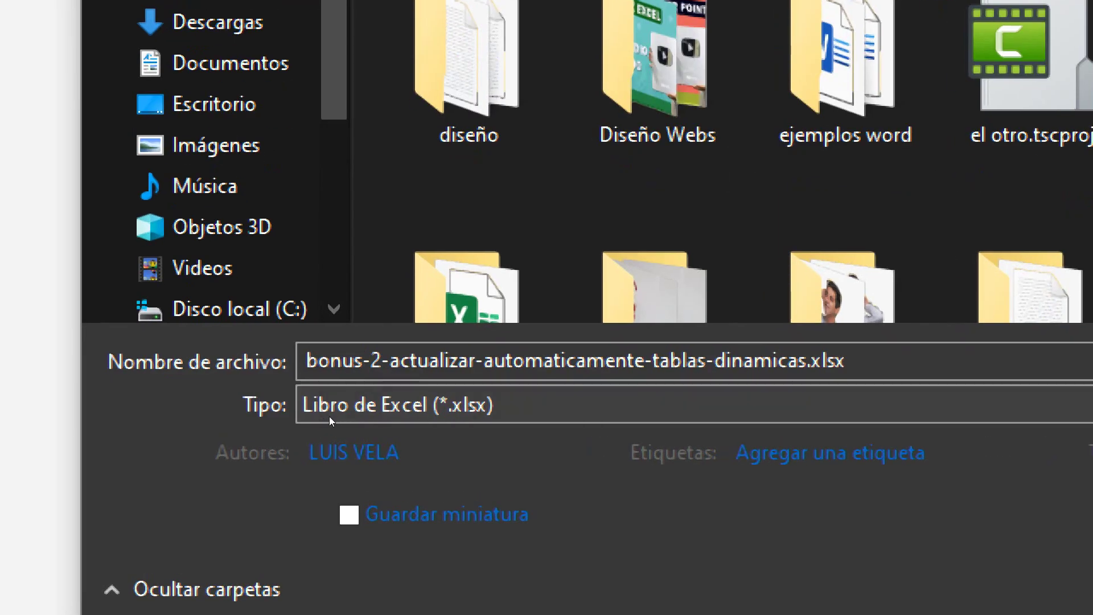
Step: Save as Libro de Excel habilitado para macros (*.xlsm) named automatico_tablas_dinamicas
left_click(380, 413)
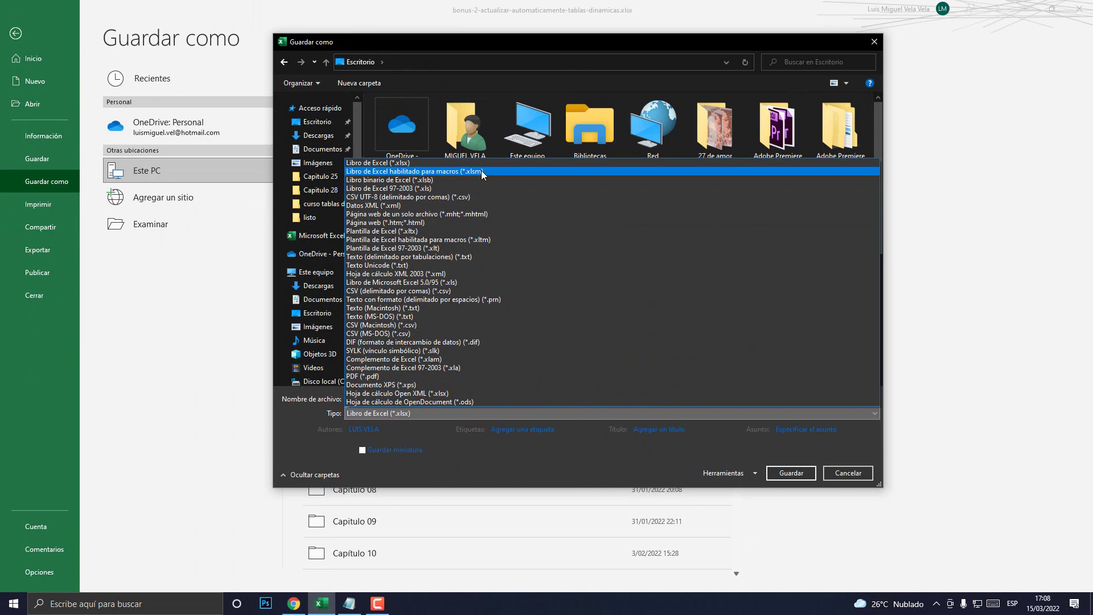
left_click(481, 169)
left_click(505, 398)
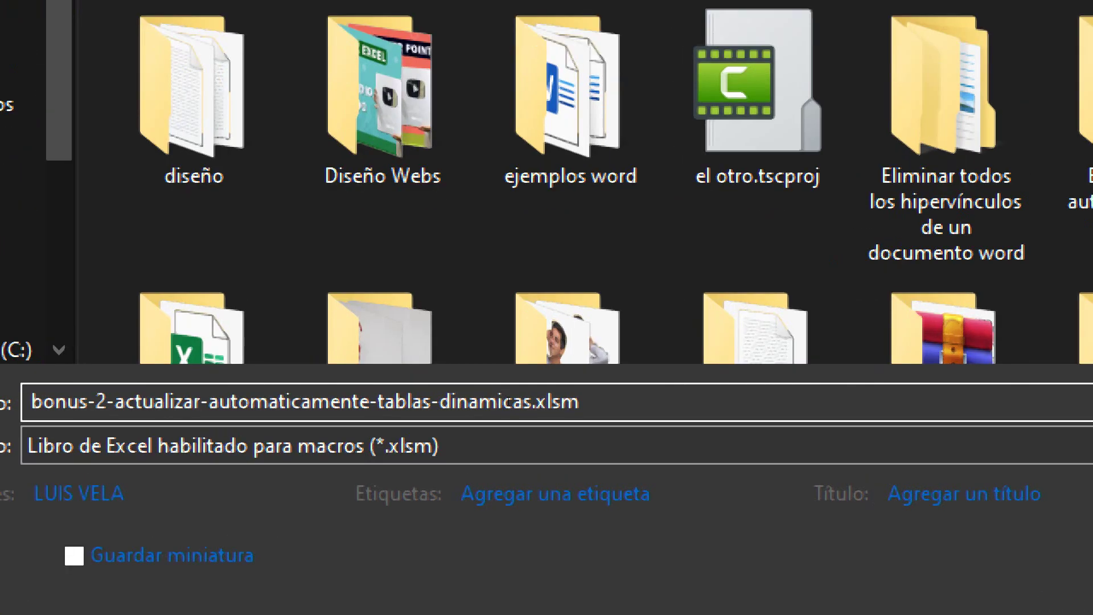
left_click_drag(512, 399, 321, 401)
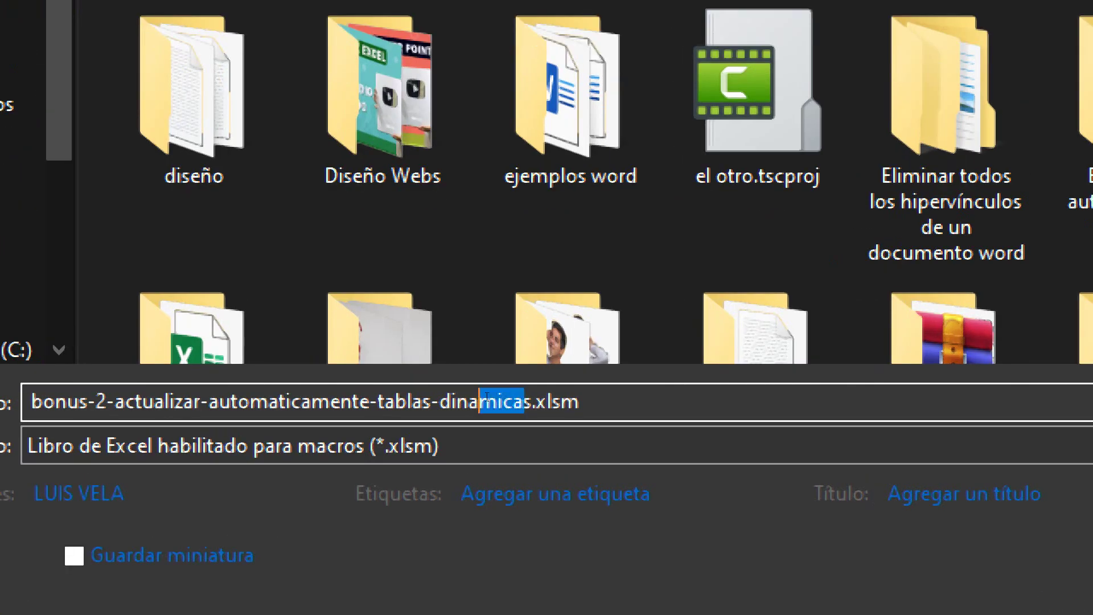
key("Delete")
key("Delete")
type("aut")
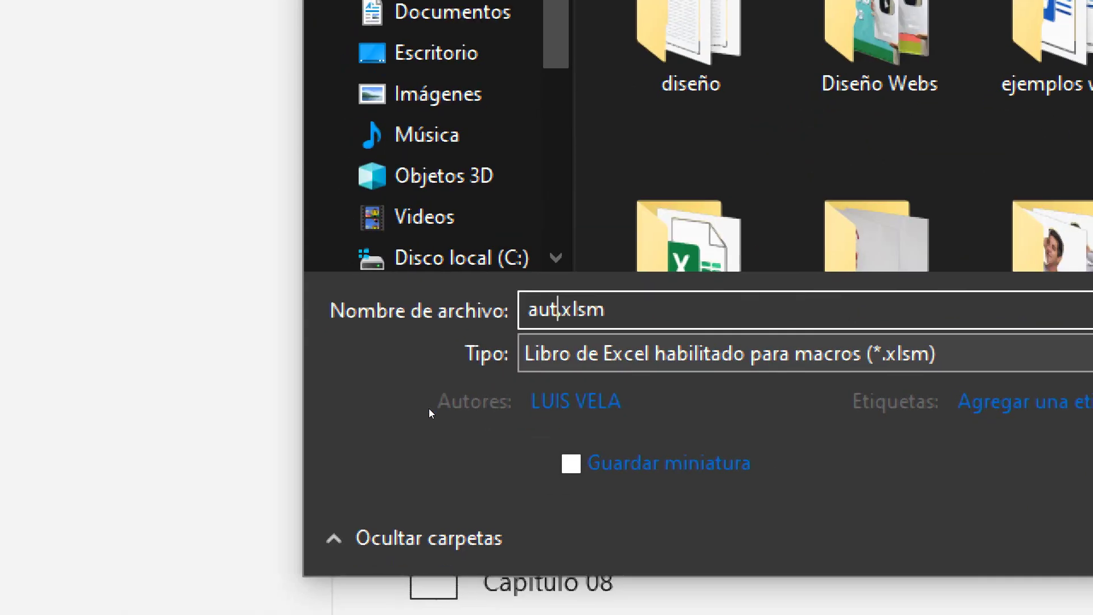
type("omatico_ta")
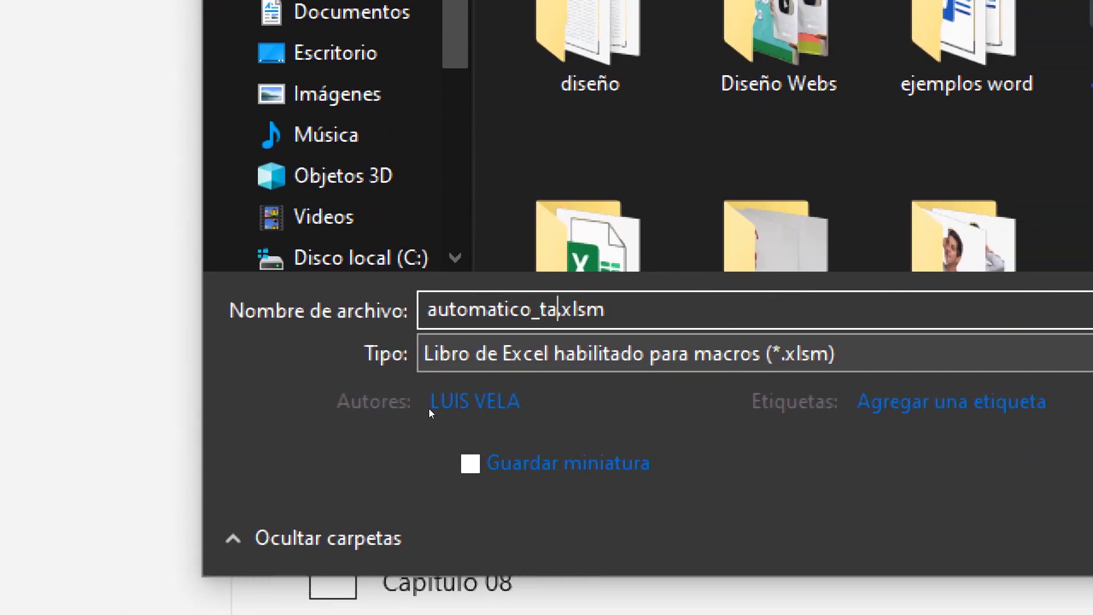
type("blas_dinamicas")
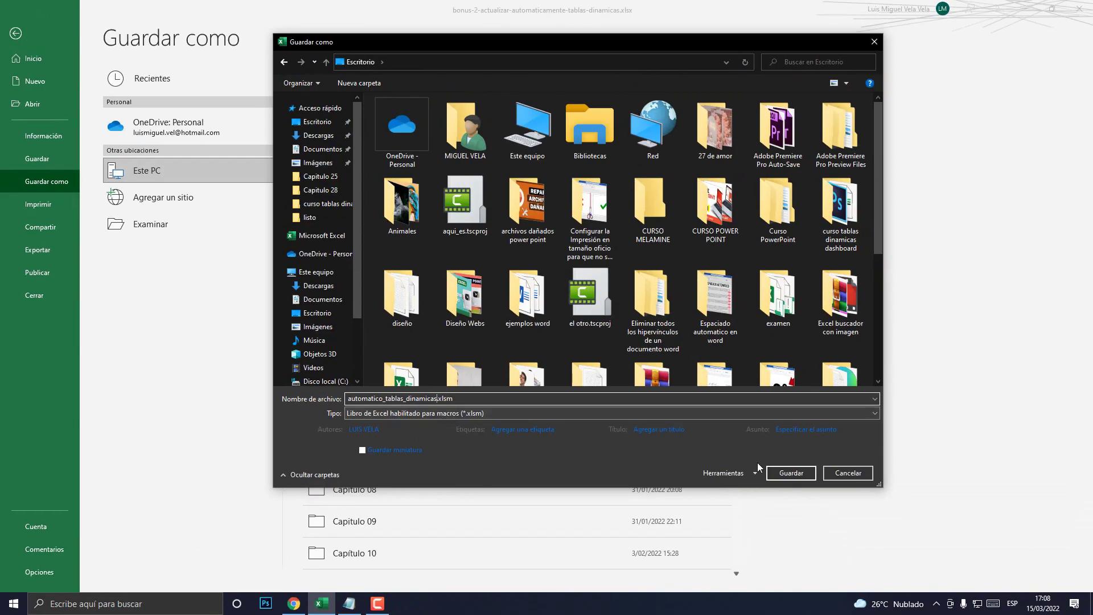
left_click(773, 474)
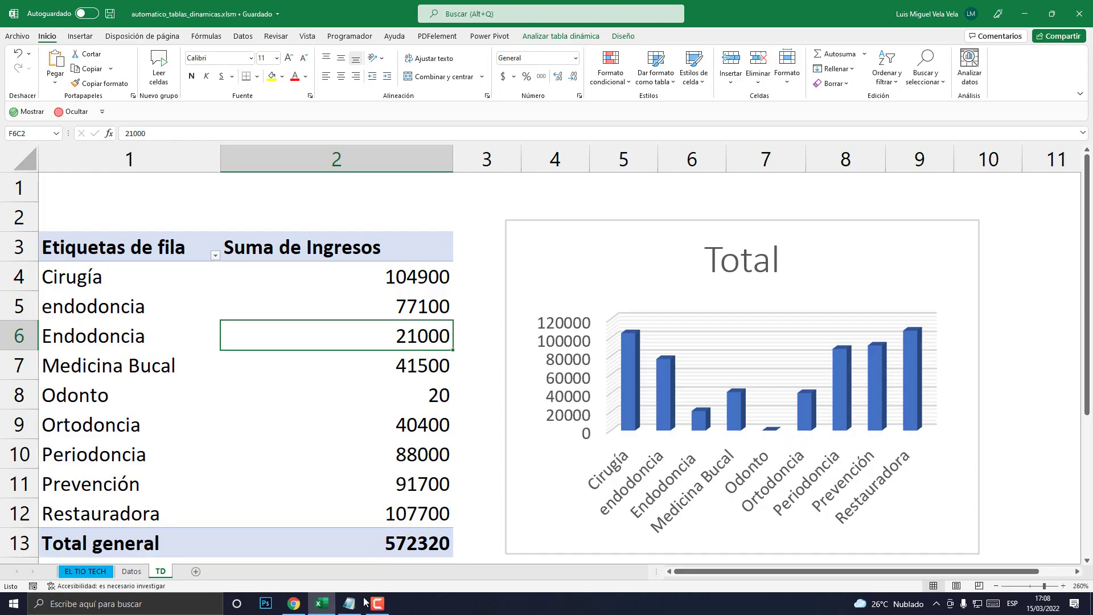
left_click(350, 604)
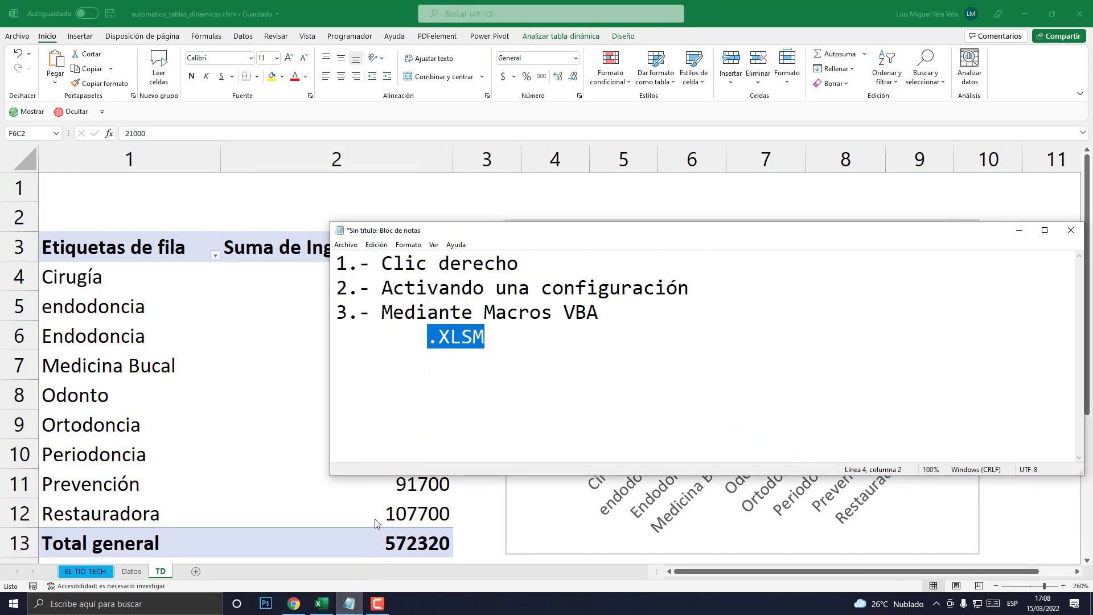
left_click(511, 349)
left_click_drag(437, 336, 398, 339)
left_click(450, 338)
left_click_drag(484, 338, 344, 344)
left_click(344, 343)
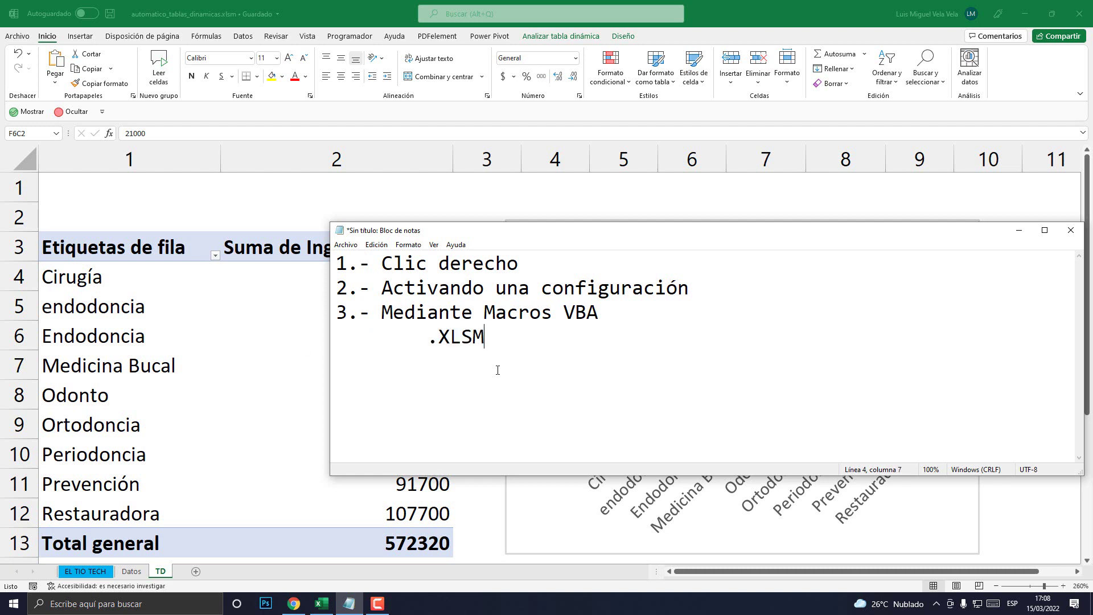
left_click(362, 5)
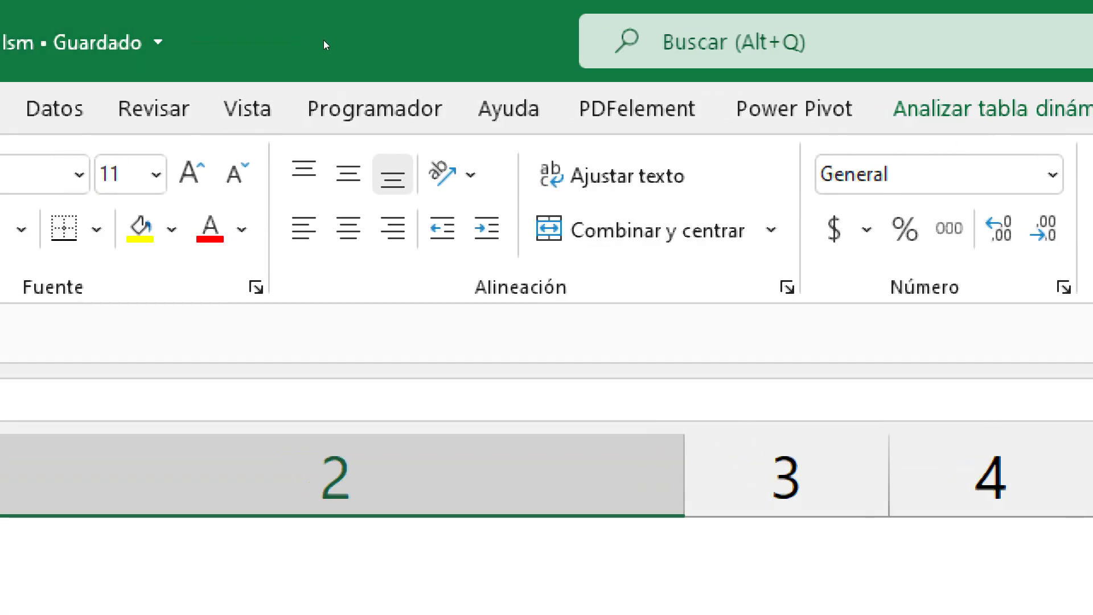
Step: Show the Programador tab, then open the Archivo backstage view
left_click(357, 37)
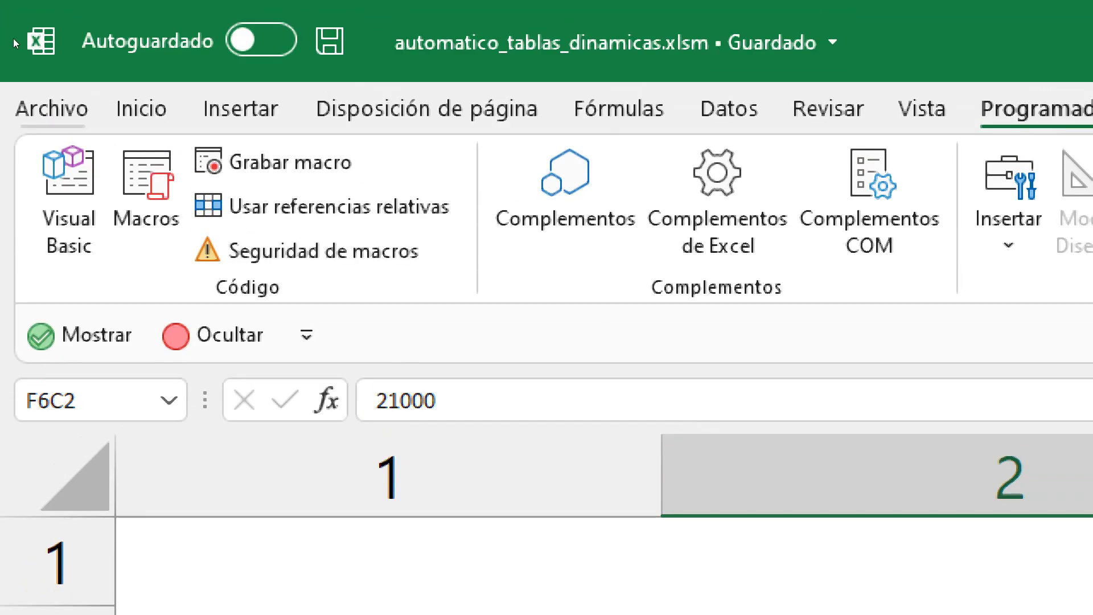
left_click(12, 37)
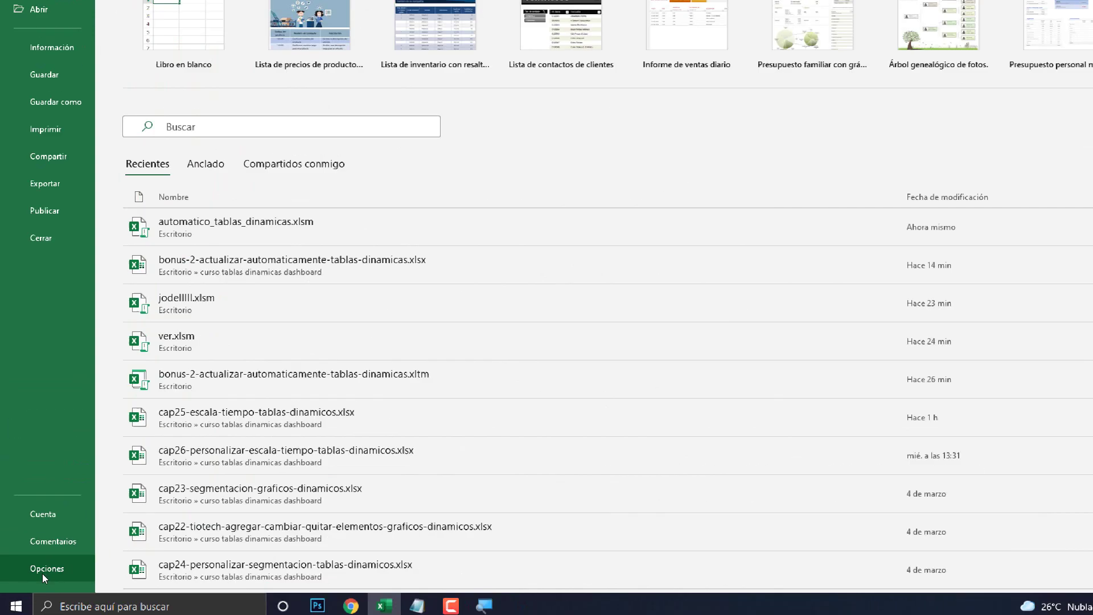
Step: In Opciones > Personalizar cinta de opciones, leave Programador checked and accept
left_click(43, 579)
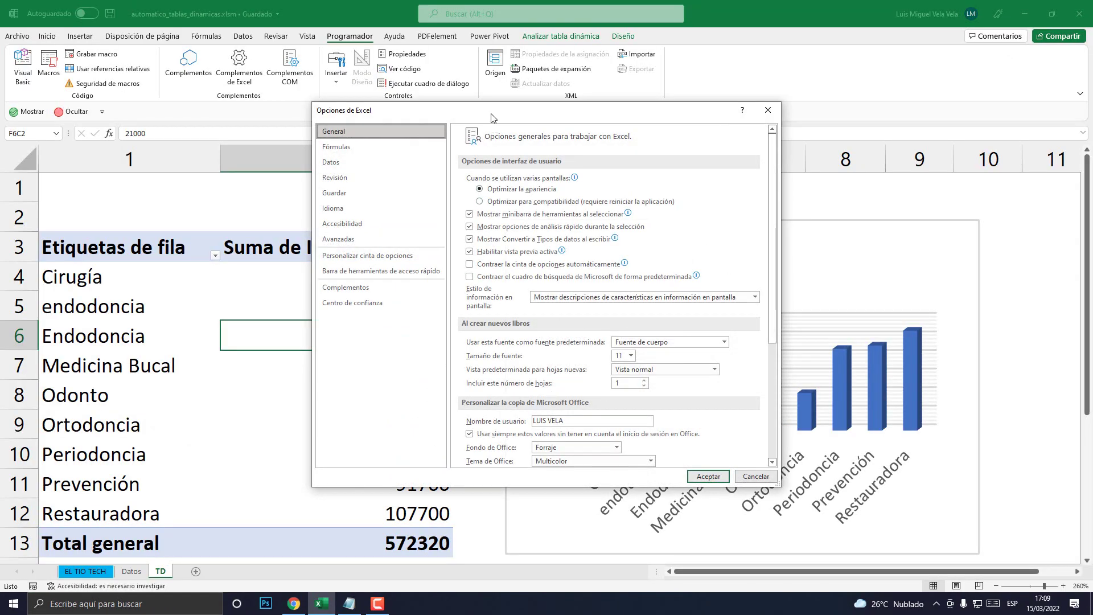
left_click_drag(491, 118, 465, 87)
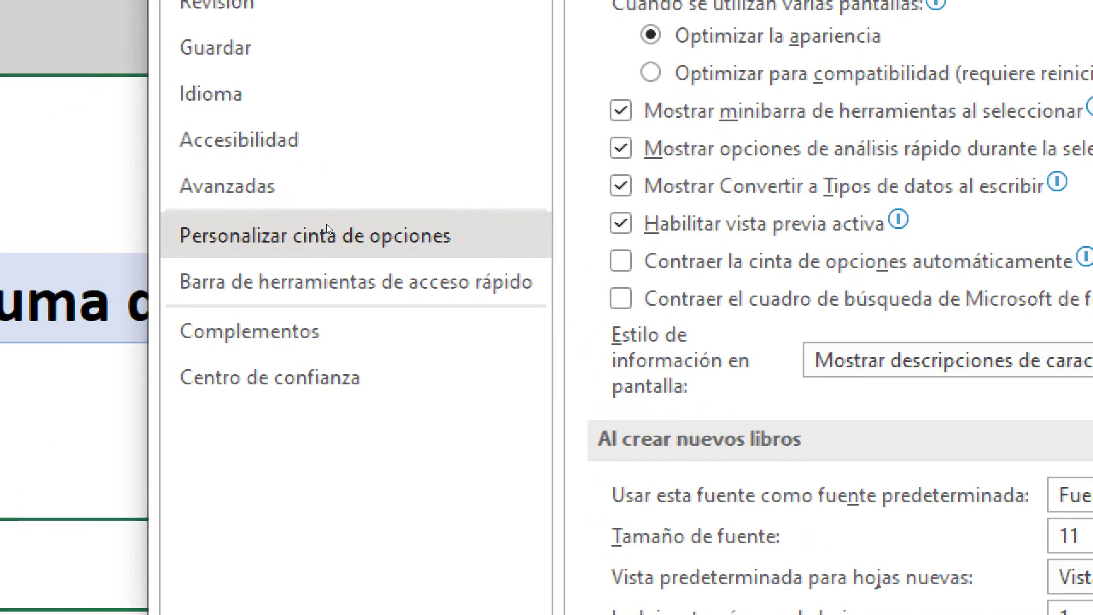
left_click(328, 227)
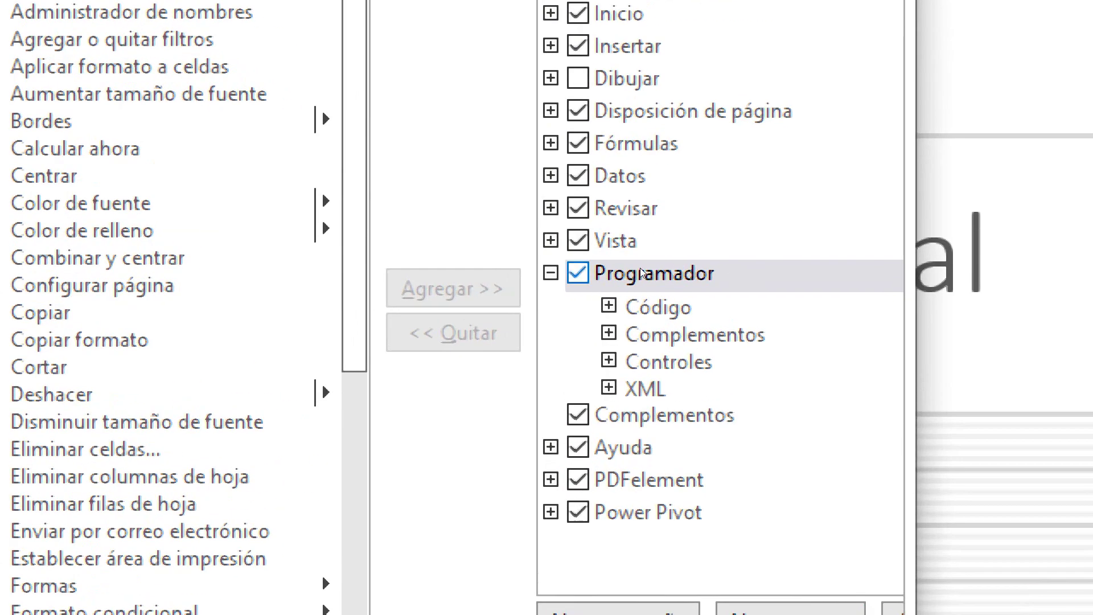
left_click(641, 272)
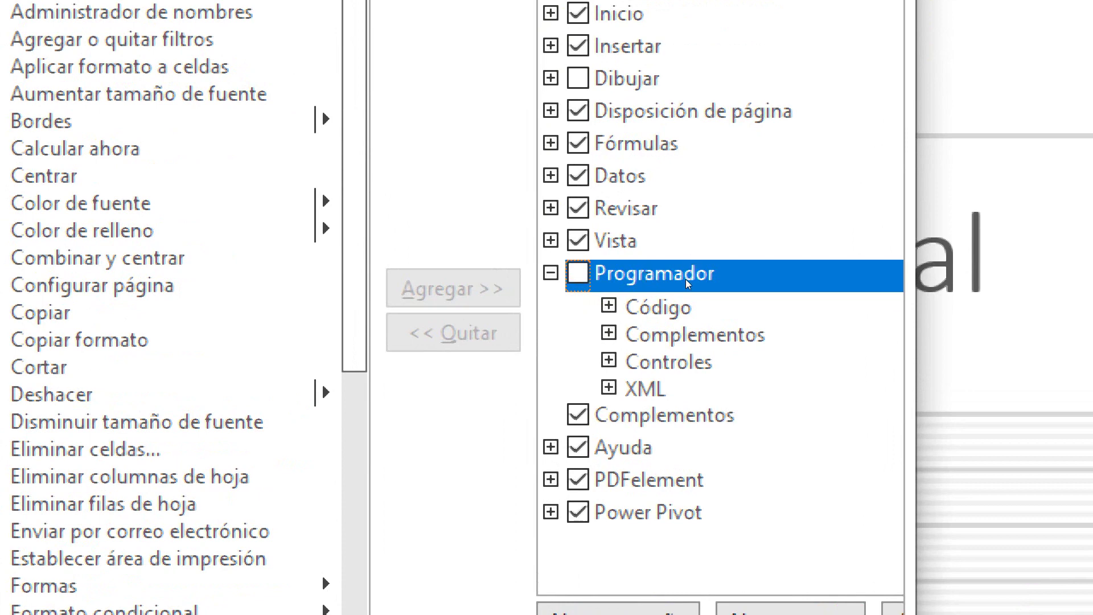
left_click(646, 266)
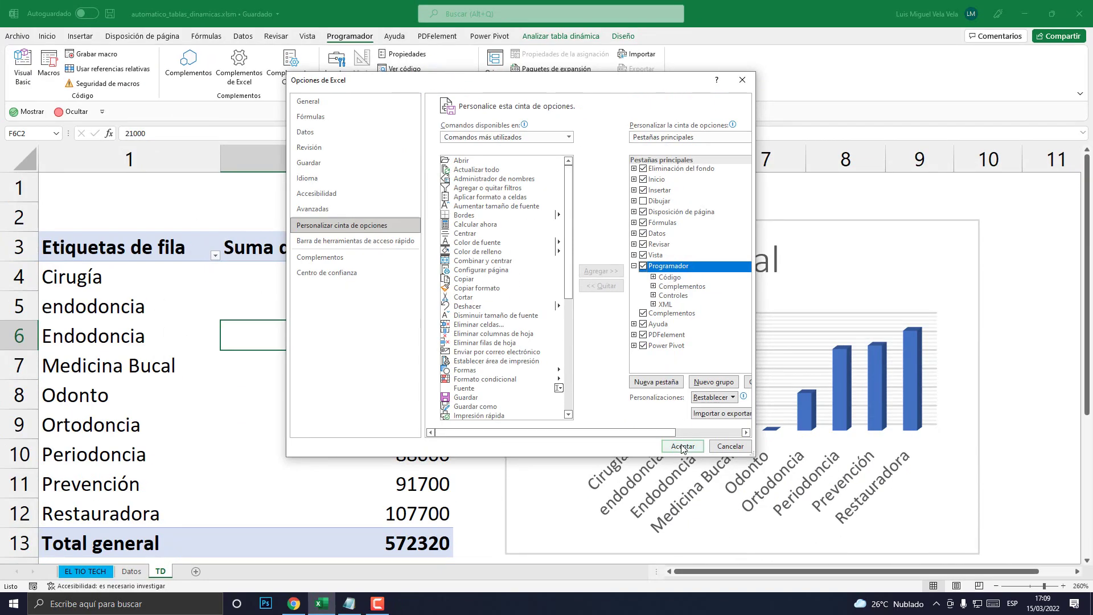
left_click(683, 446)
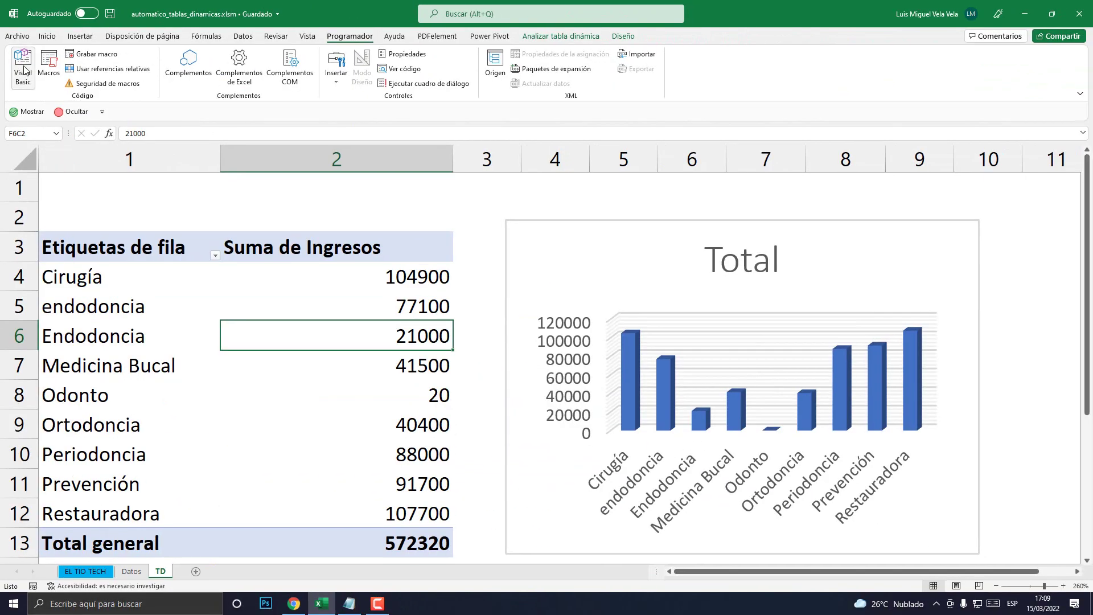
Step: Open the Visual Basic editor and open the Hoja2 (Datos) code window from the project tree
left_click(24, 68)
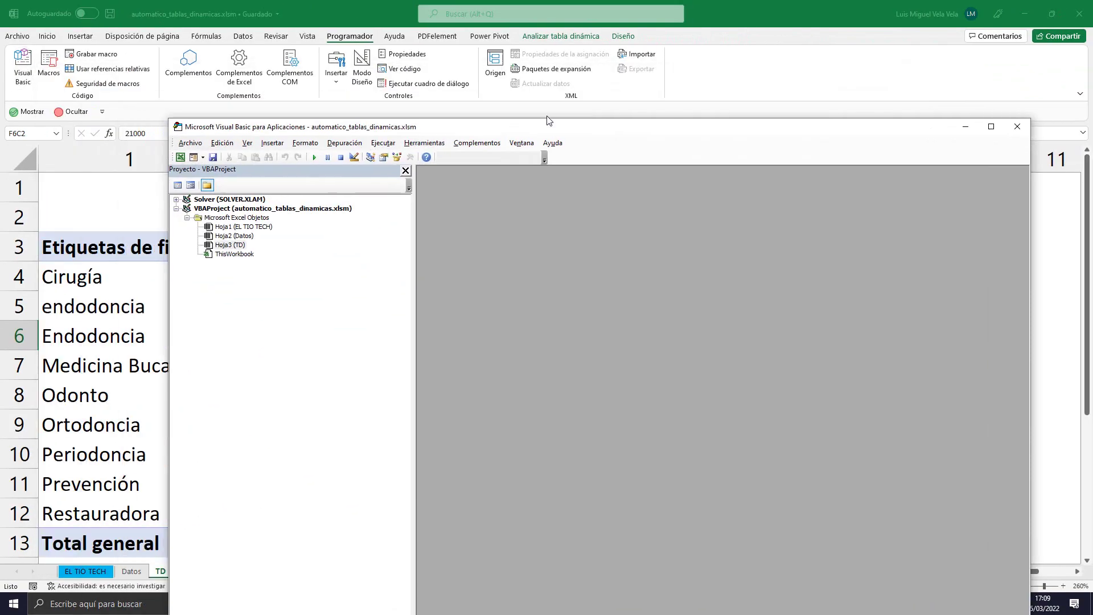
mouse_move(419, 70)
left_mouse_down()
mouse_move(534, 134)
mouse_move(549, 61)
left_mouse_up()
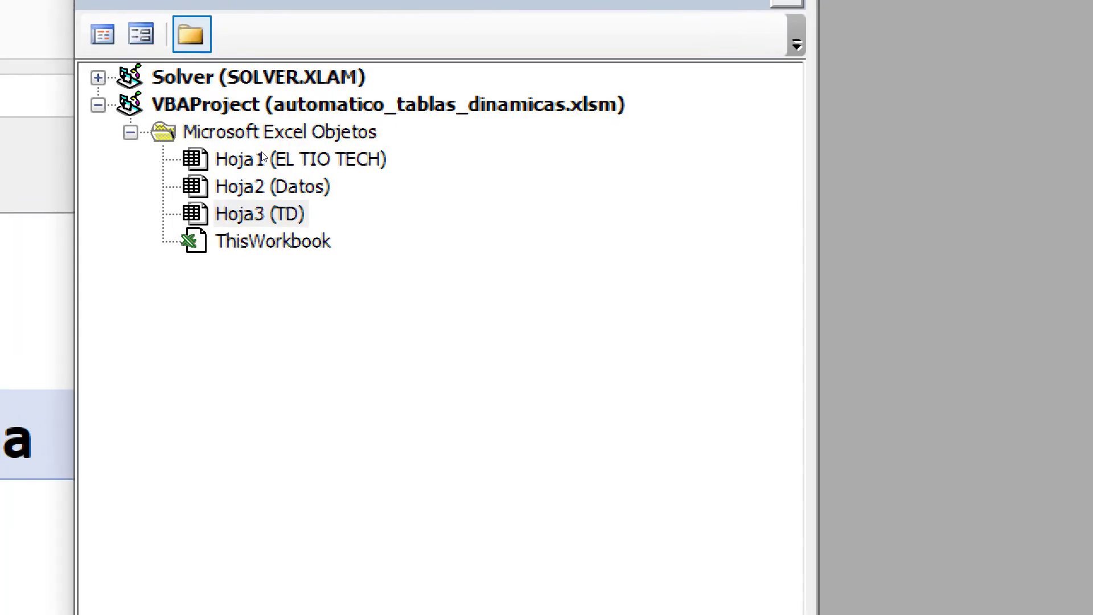
left_click(262, 154)
left_click(262, 161)
key("Down")
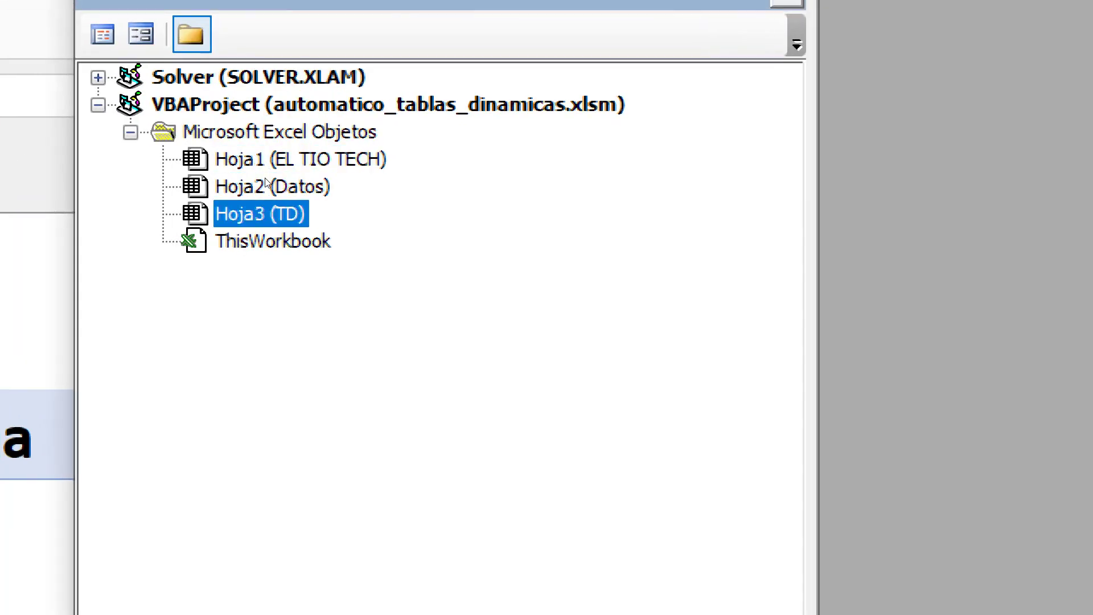
key("Down")
key("Up")
key("Up")
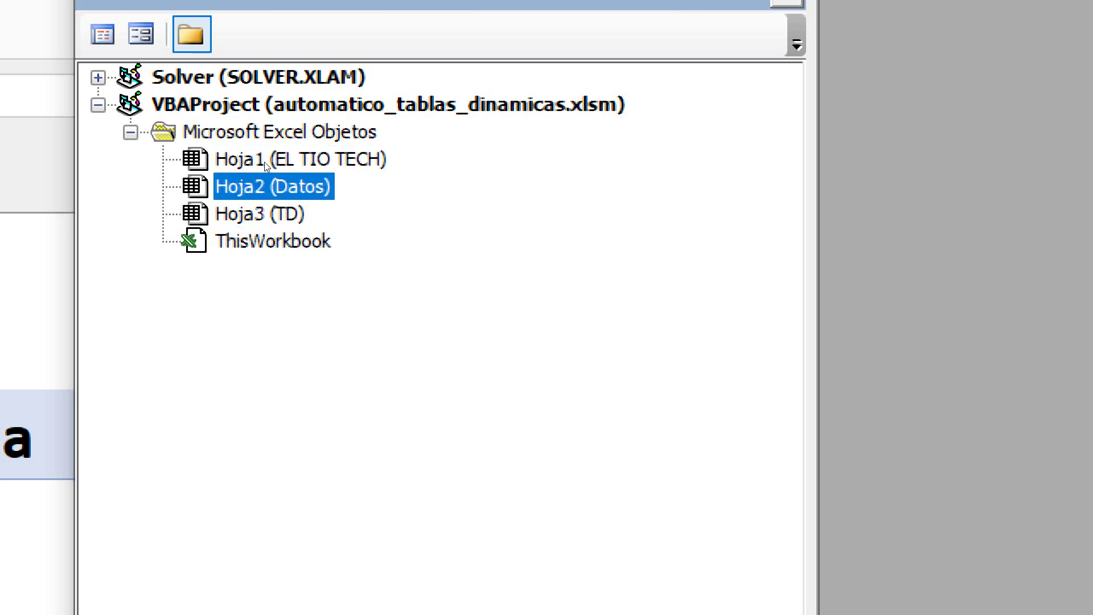
key("Down")
left_click(263, 159)
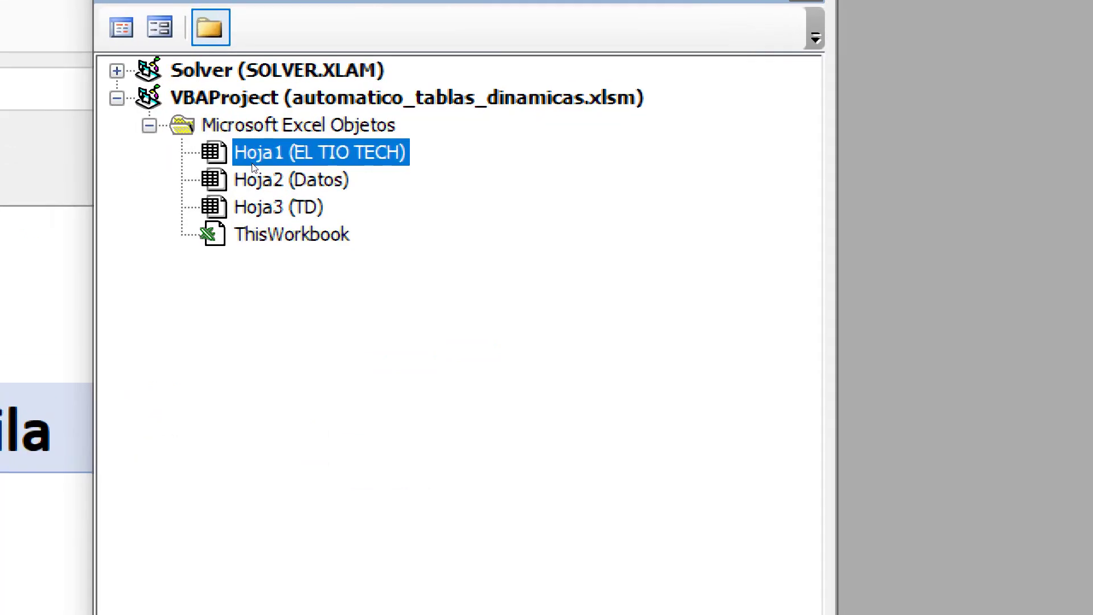
left_click(261, 172)
left_click(262, 163)
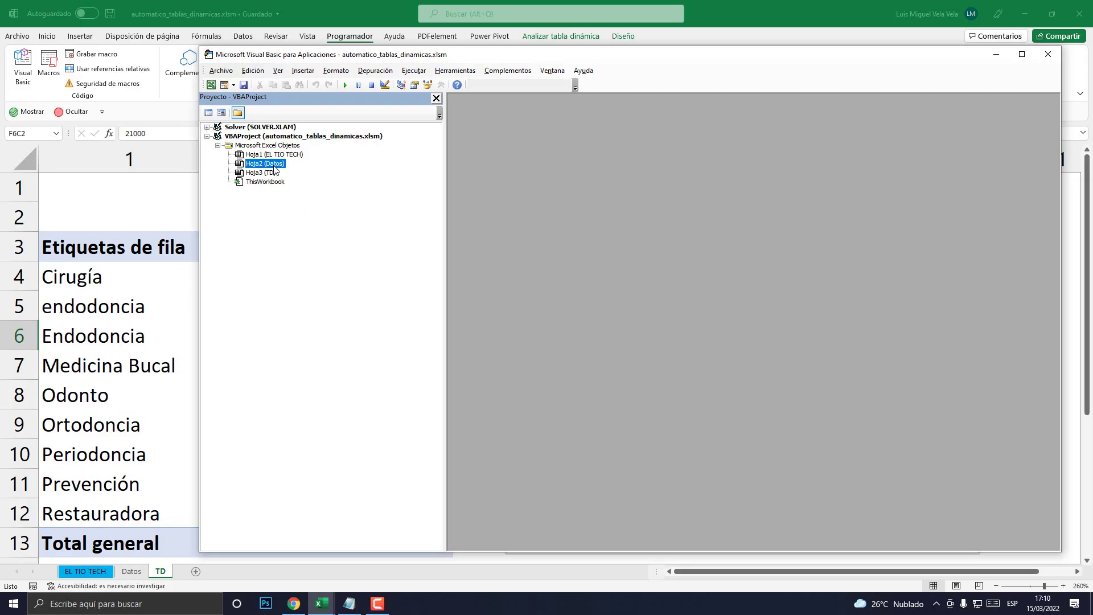
double_click(274, 168)
Step: Review the Ingresos amounts on Datos and the TD pivot table
left_click(343, 6)
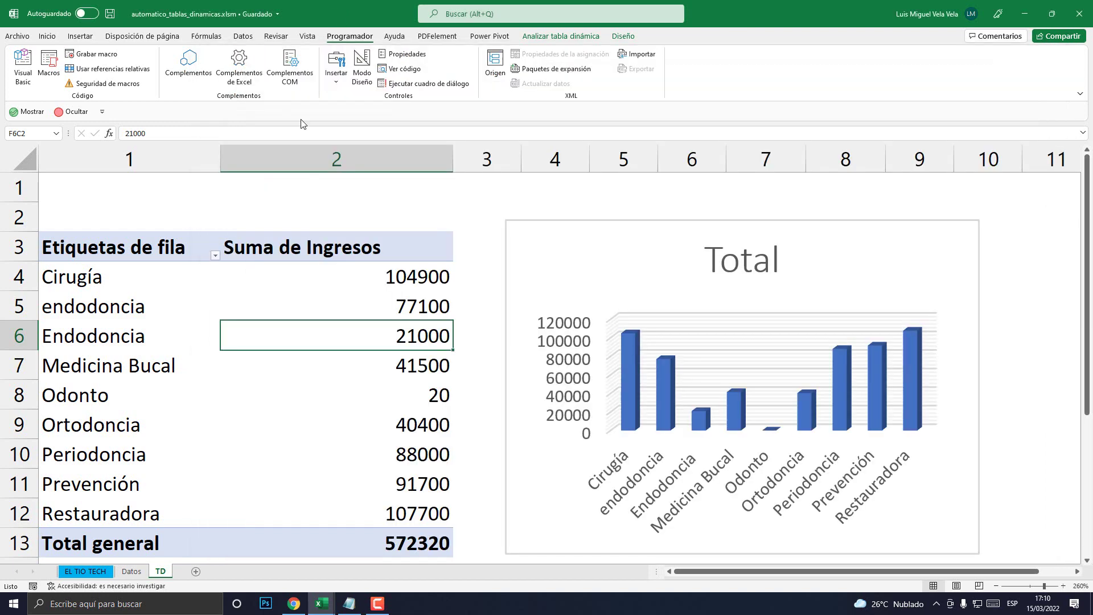
left_click(131, 571)
left_click_drag(738, 288, 739, 484)
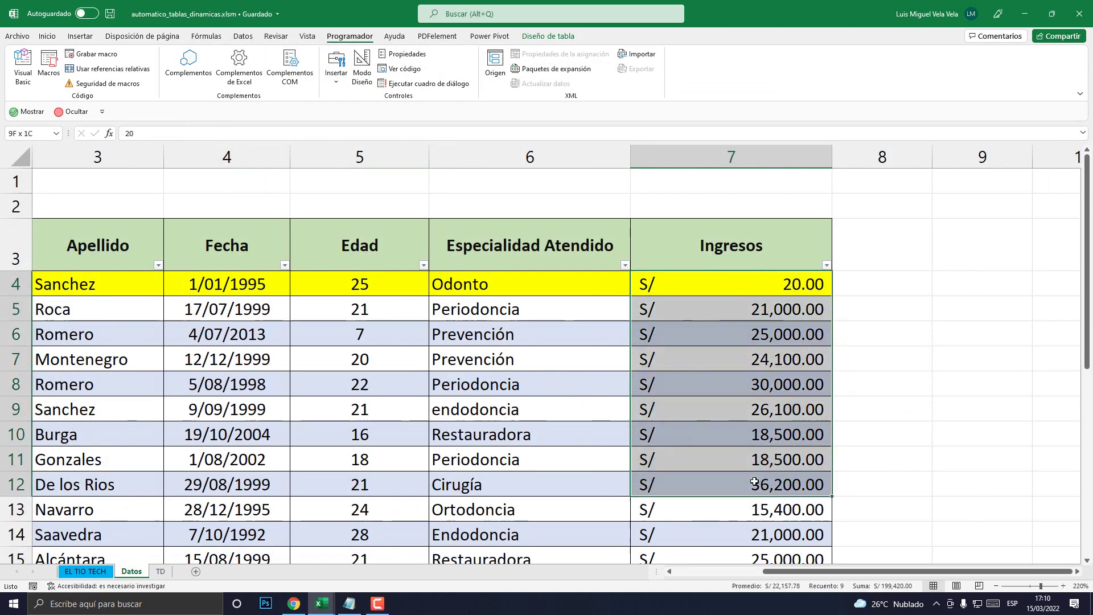
left_click(159, 571)
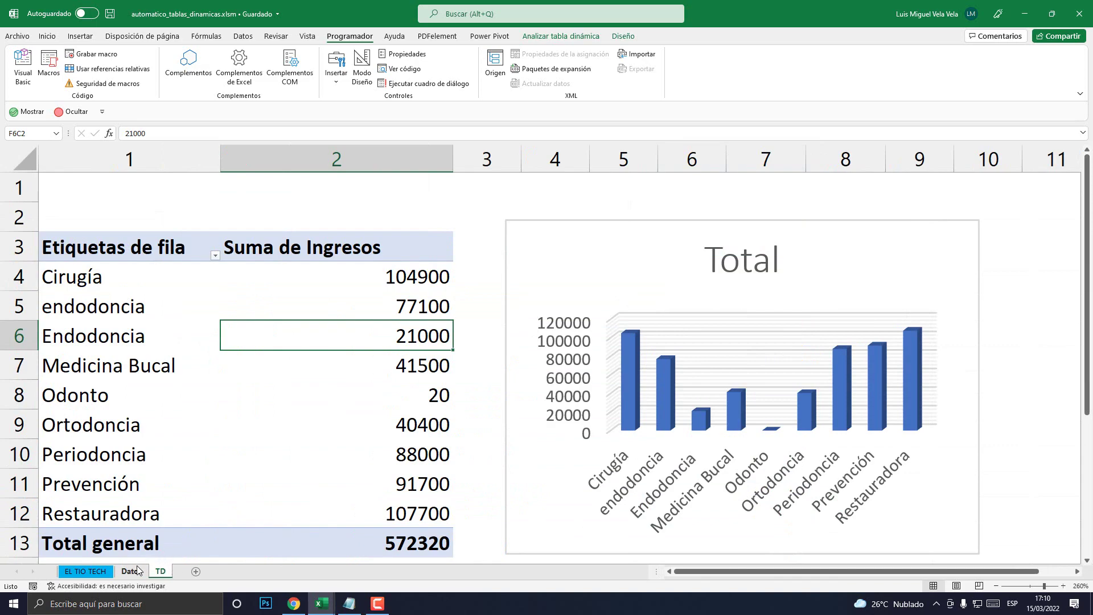
left_click(138, 570)
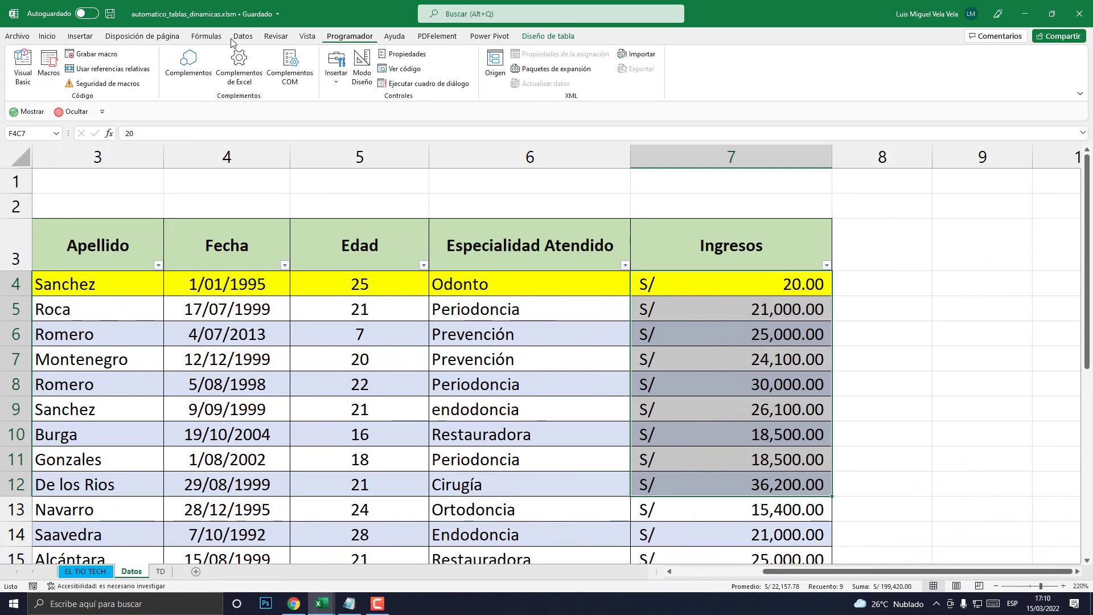
Step: Open Visual Basic, select Hoja2 (Datos) and expand its (General) object list
left_click(23, 67)
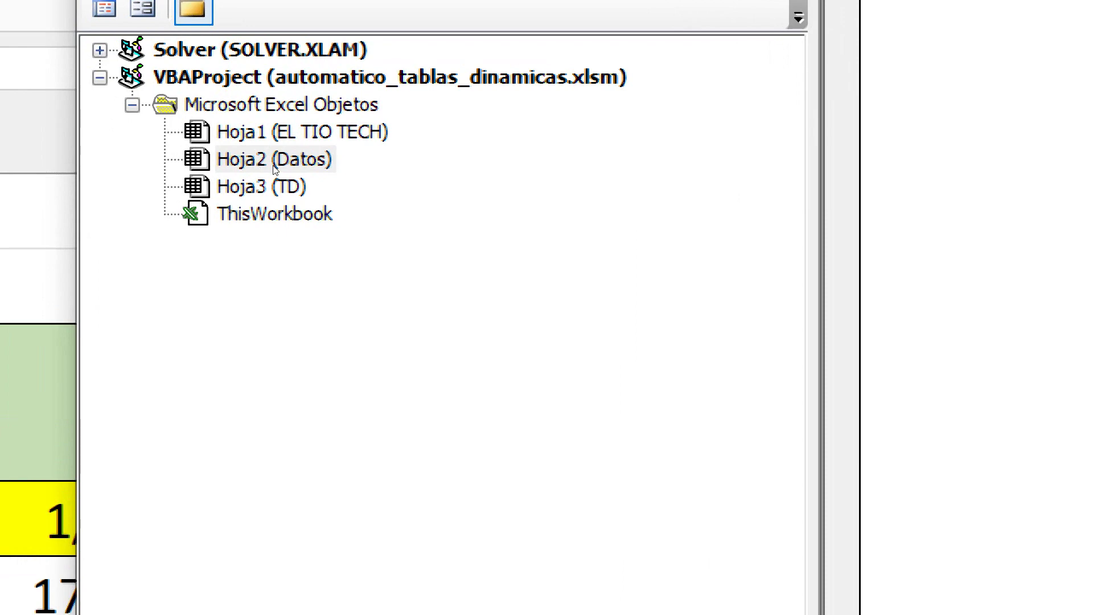
left_click(264, 164)
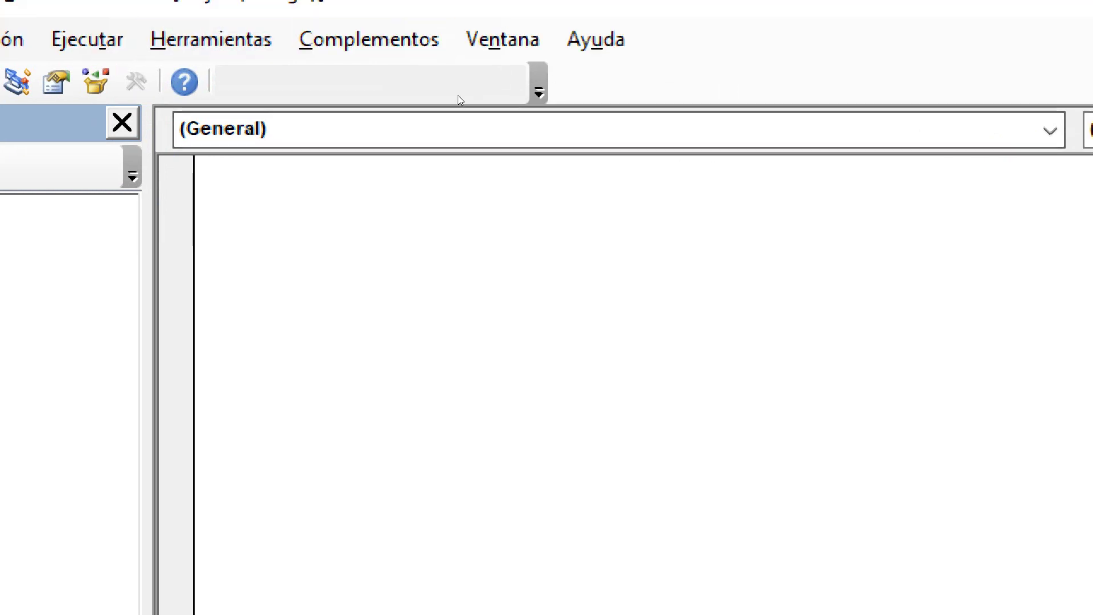
left_click(553, 99)
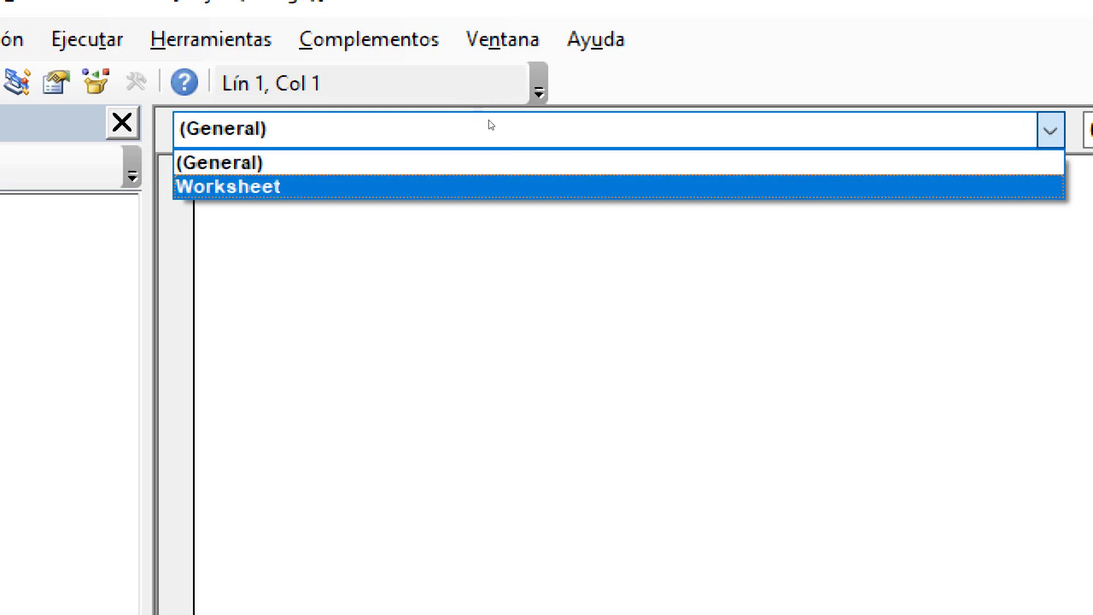
Step: Insert a Worksheet_Change event procedure via the Worksheet object and its event list
left_click(492, 186)
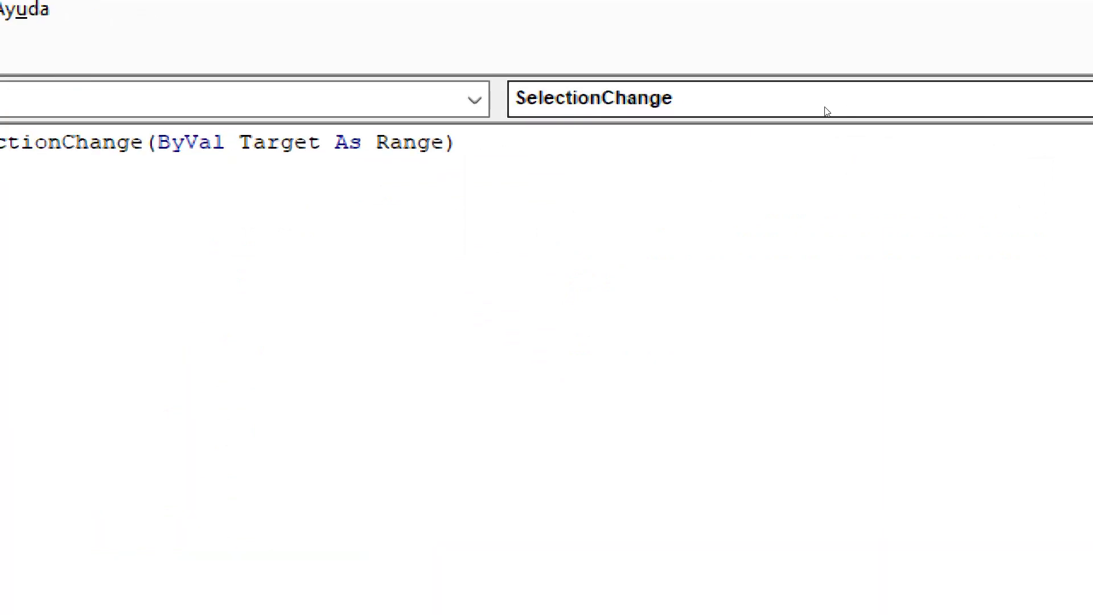
left_click(791, 107)
key("c")
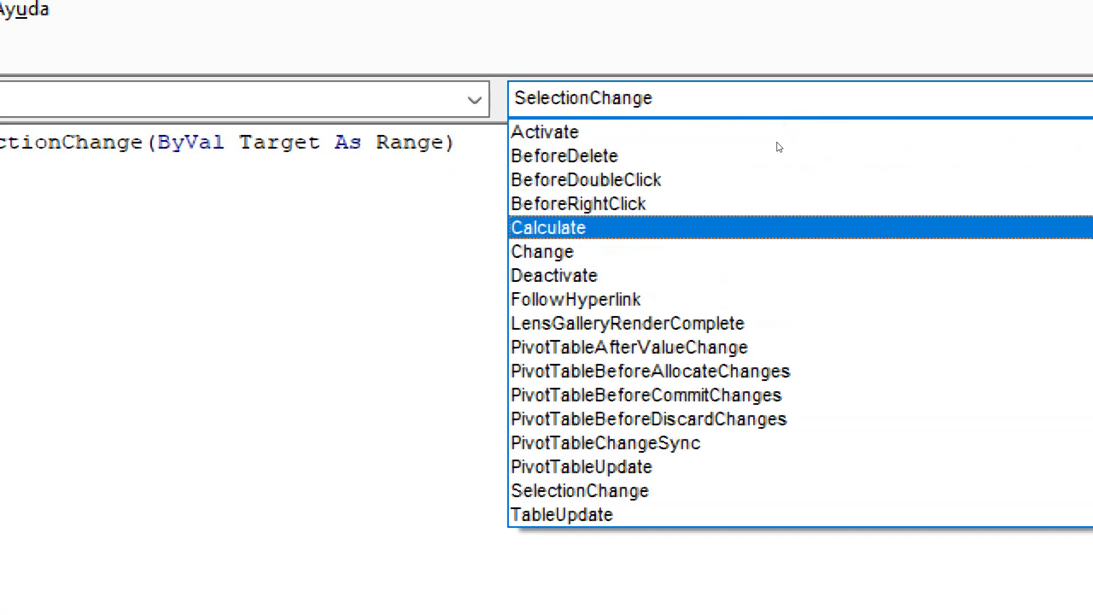
key("h")
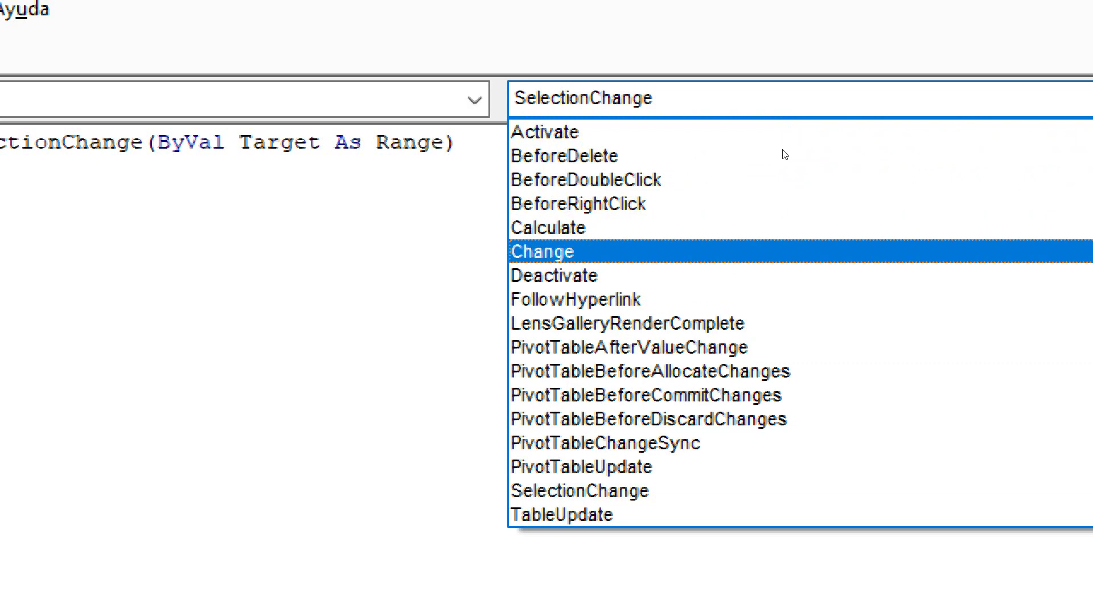
key("Return")
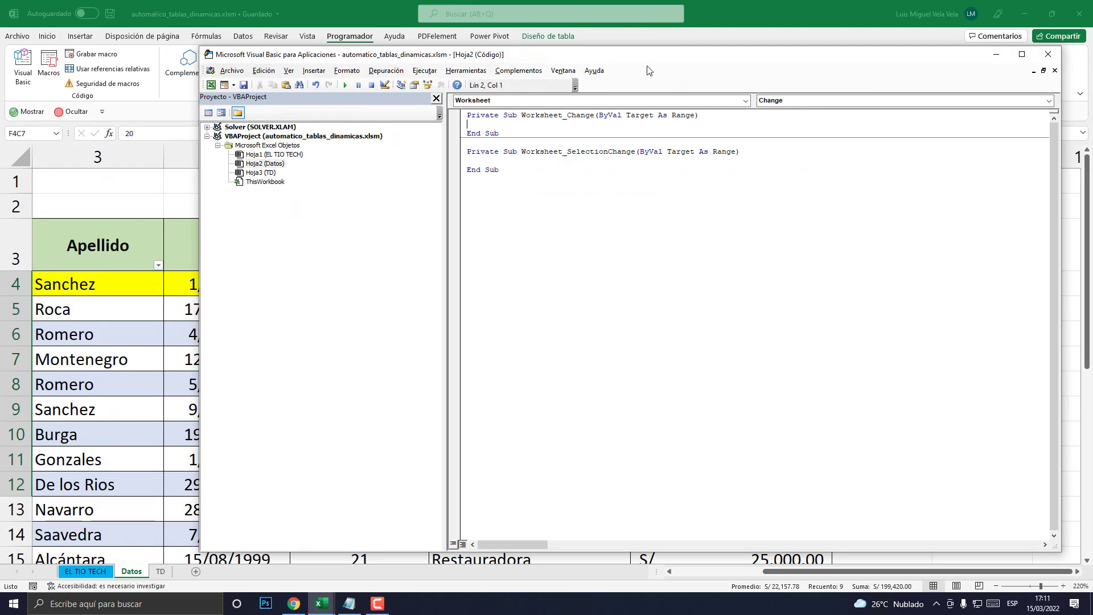
Step: Delete the Worksheet_SelectionChange procedure and add a blank line inside Worksheet_Change
left_click_drag(643, 61, 561, 89)
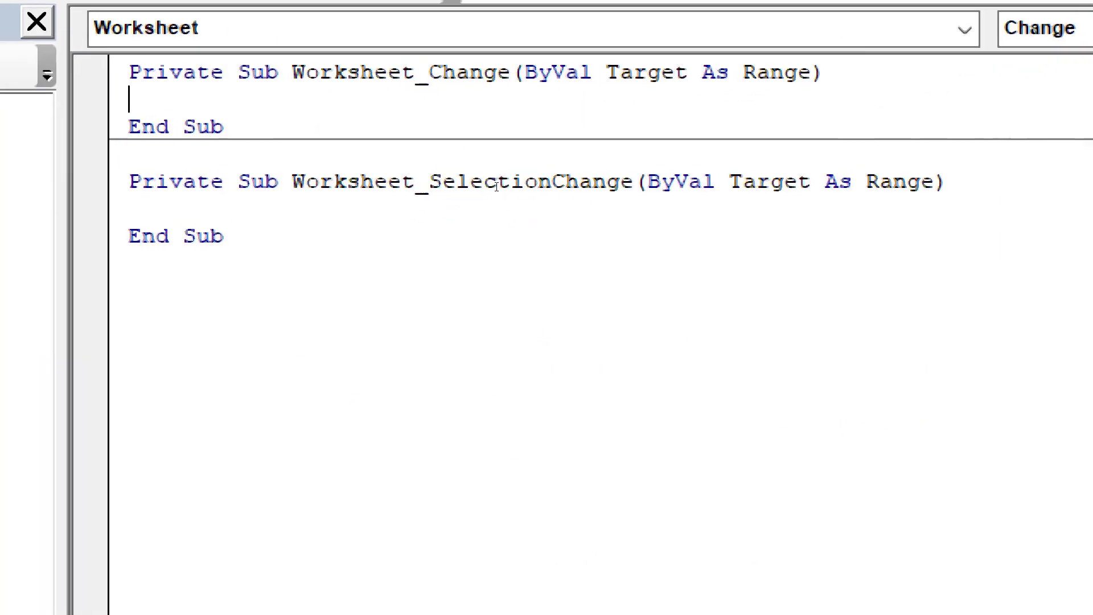
left_click_drag(130, 171, 228, 236)
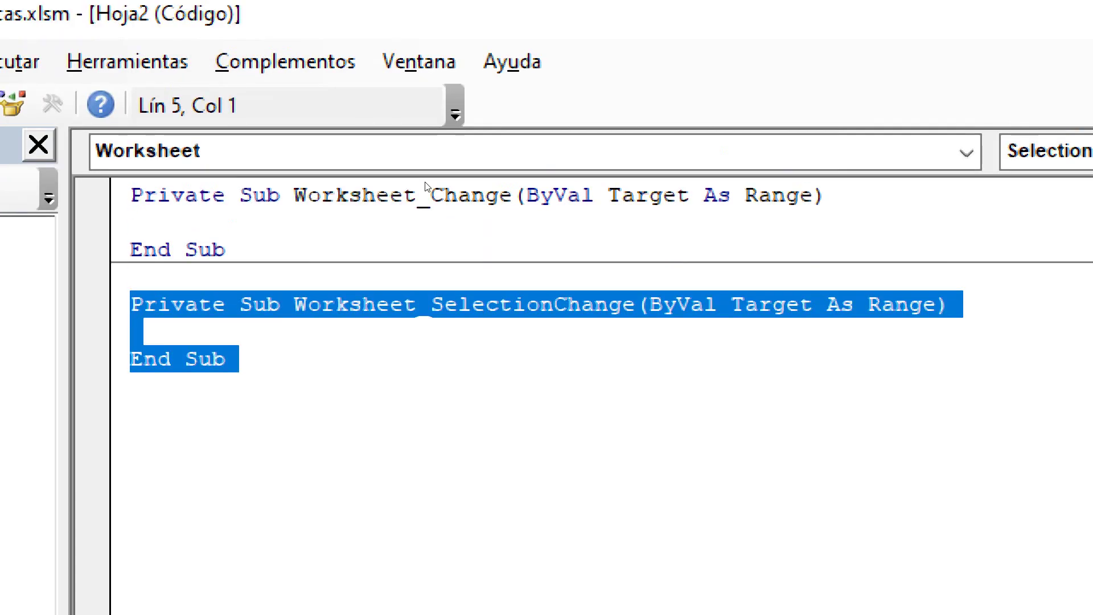
key("Delete")
key("Up")
key("Up")
key("Up")
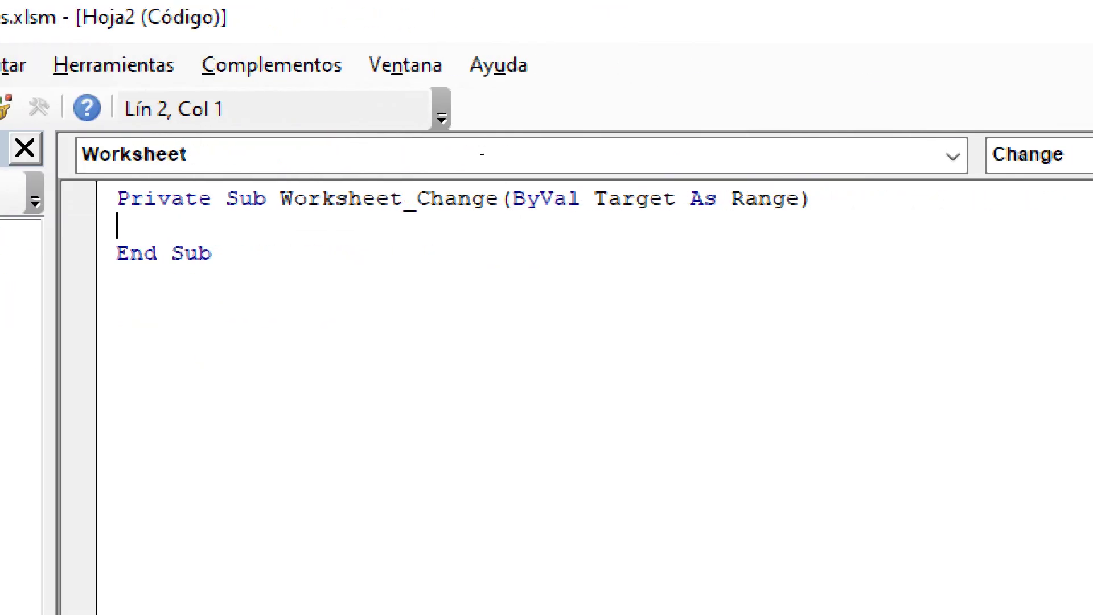
key("Return")
key("Return")
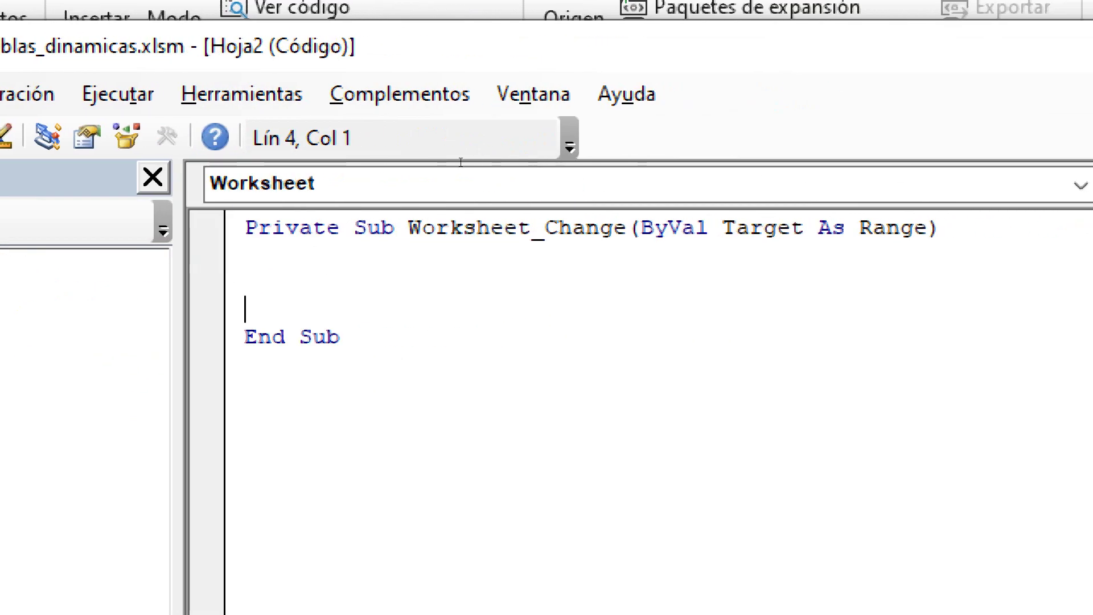
Step: Highlight Private Sub and the Worksheet_Change name to review the procedure header
key("ctrl+a")
key("Down")
key("Down")
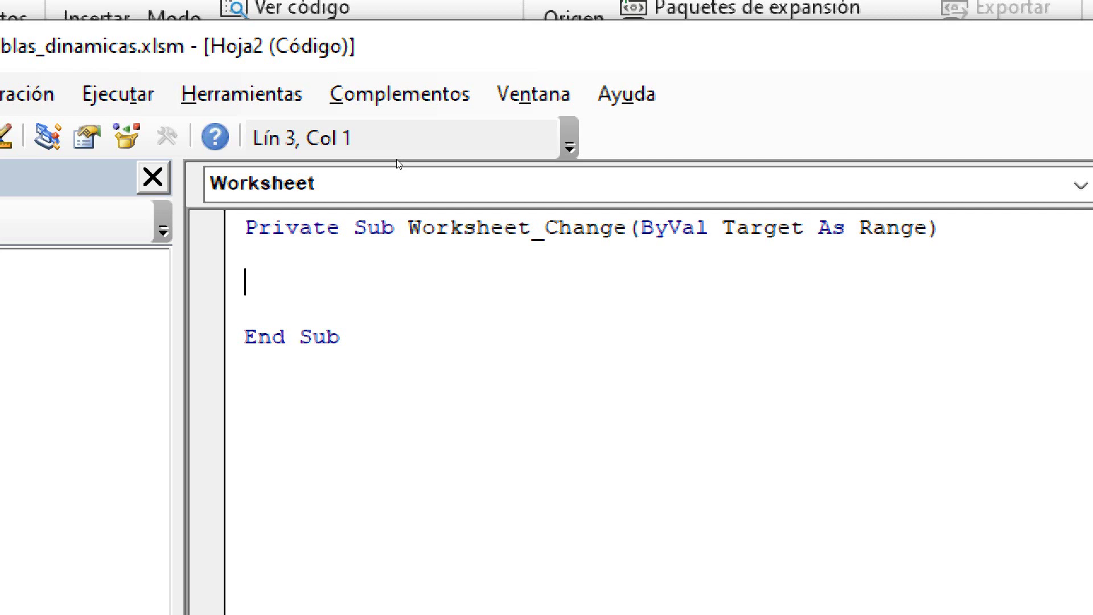
key("Up")
key("Up")
key("shift+Right")
key("shift+Right")
key("shift+Right")
key("shift+Right")
key("shift+Right")
key("shift+Right")
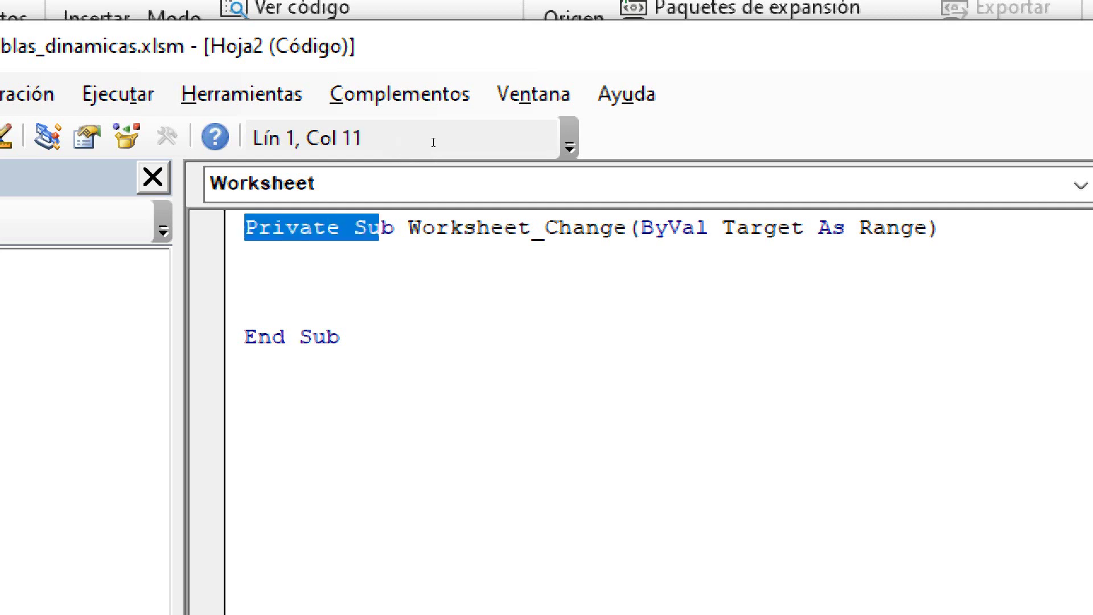
key("shift+Right")
key("Right")
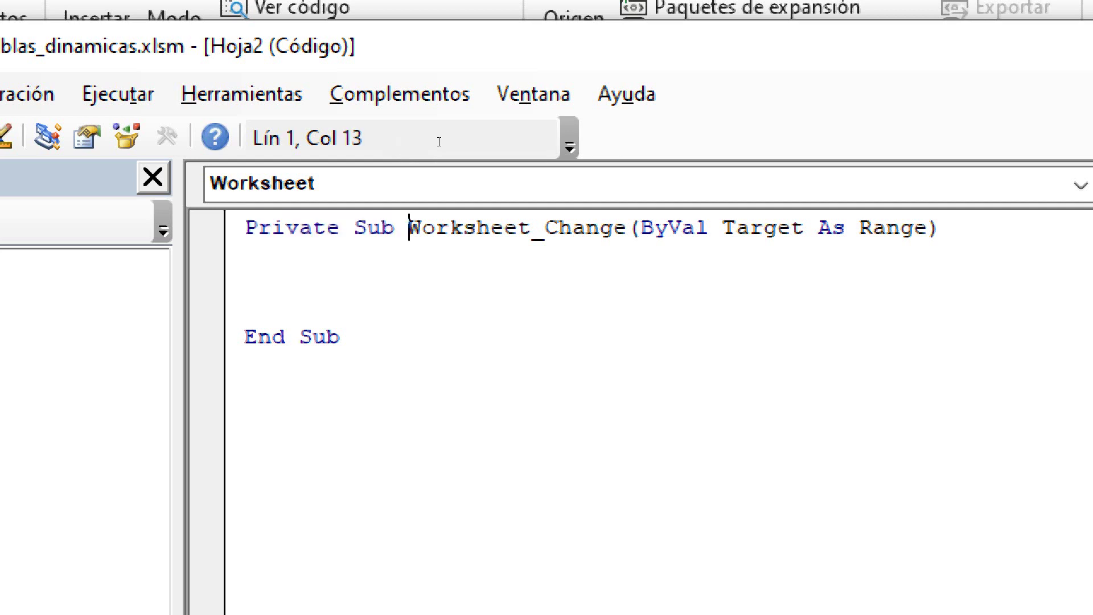
key("shift+Right")
key("shift+Right")
key("shift+Right")
key("shift+Right")
key("shift+Right")
key("shift+Right")
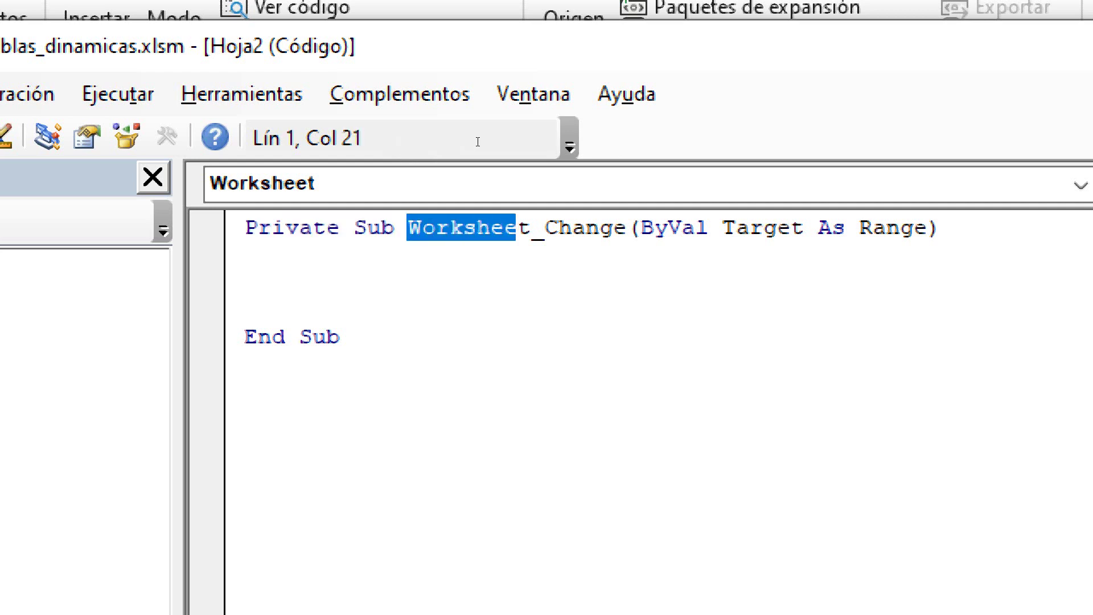
key("shift+Right")
key("shift+Right")
key("shift+Right")
key("shift+Right")
key("shift+Right")
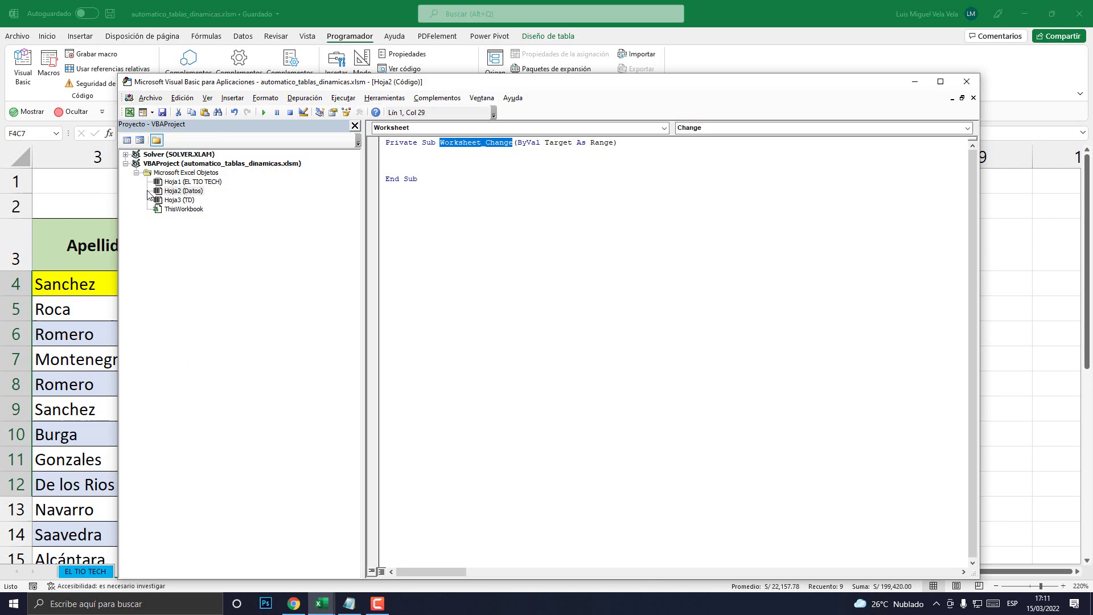
Step: Look over the Fecha data block in Excel, then return to the code editor
key("alt+F11")
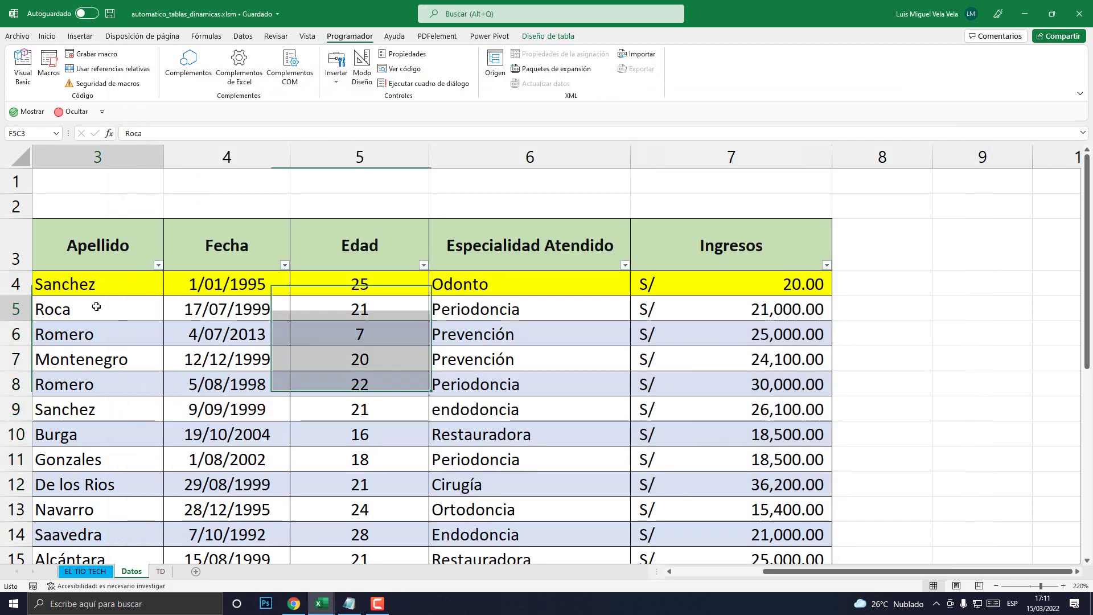
left_click_drag(265, 284, 336, 608)
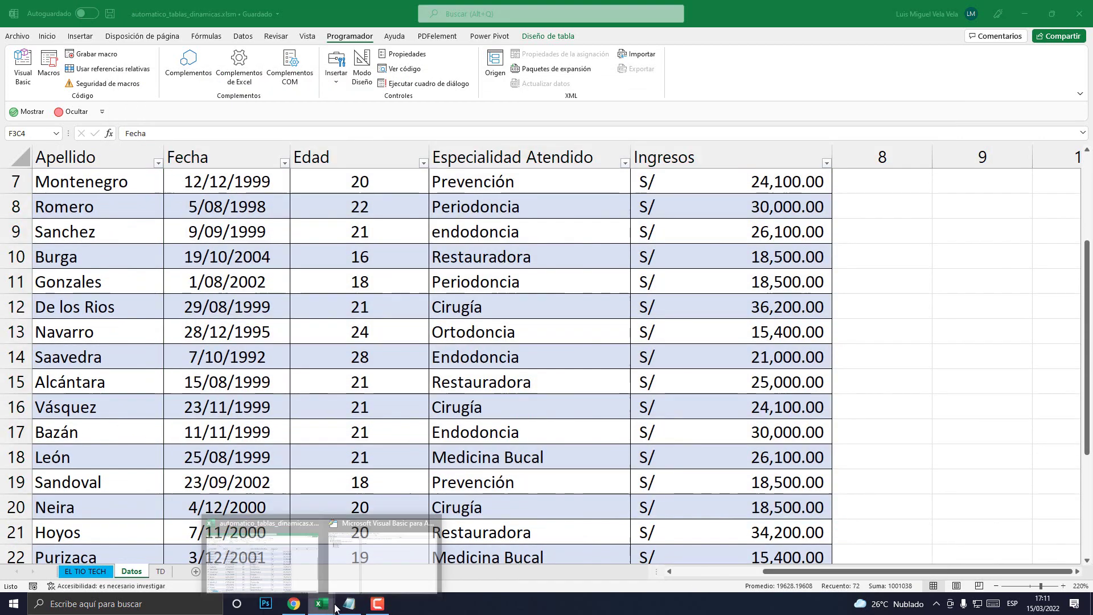
left_click(393, 552)
left_click(418, 153)
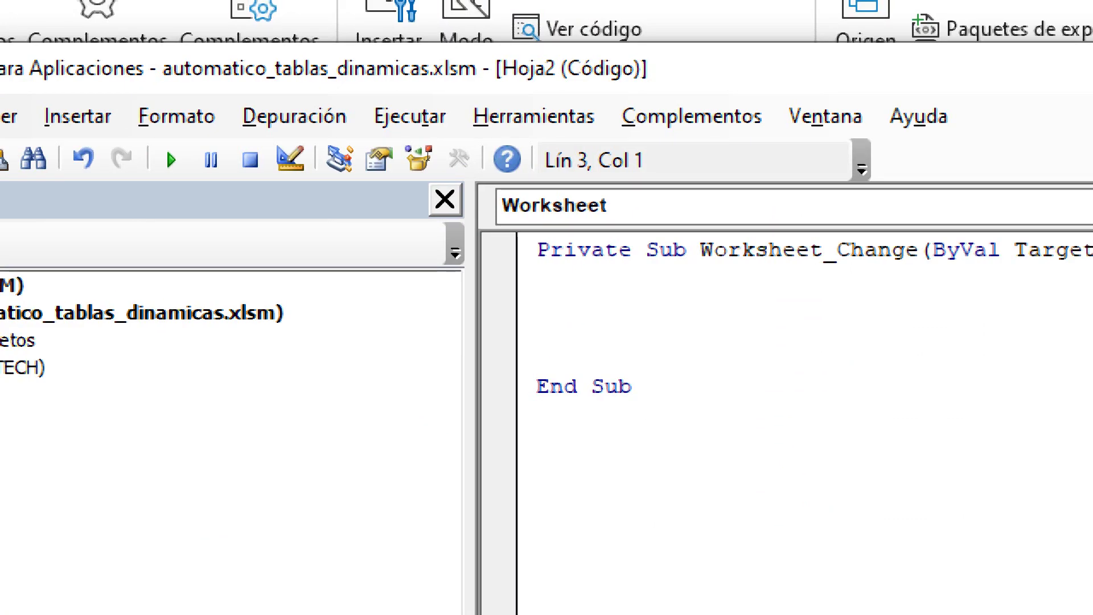
Step: Add the indented line ThisWorkbook.RefreshAll inside Worksheet_Change using autocomplete
key("Tab")
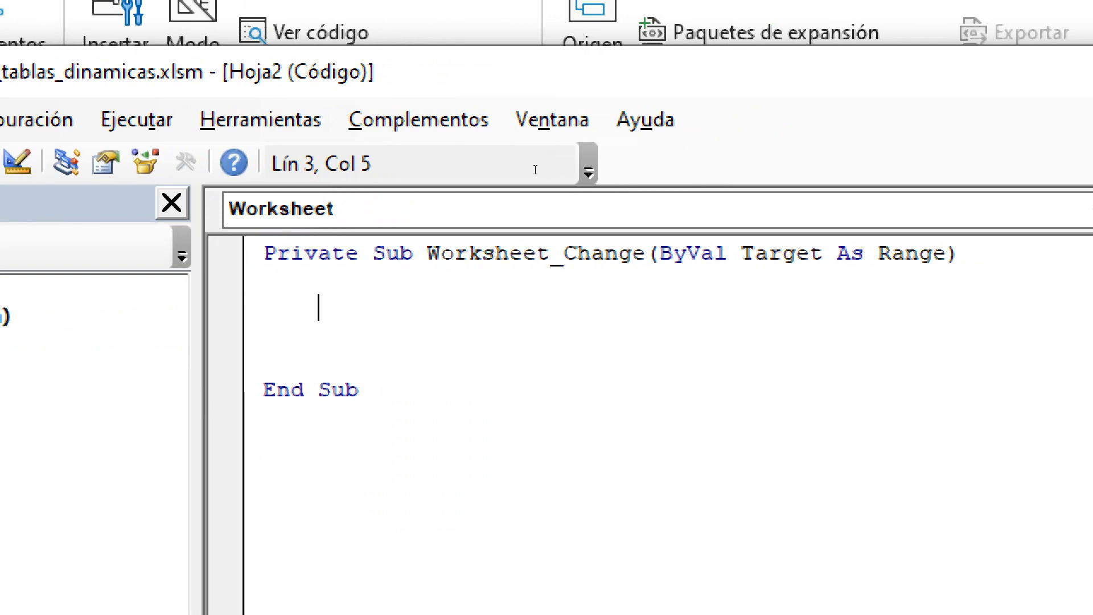
type("This")
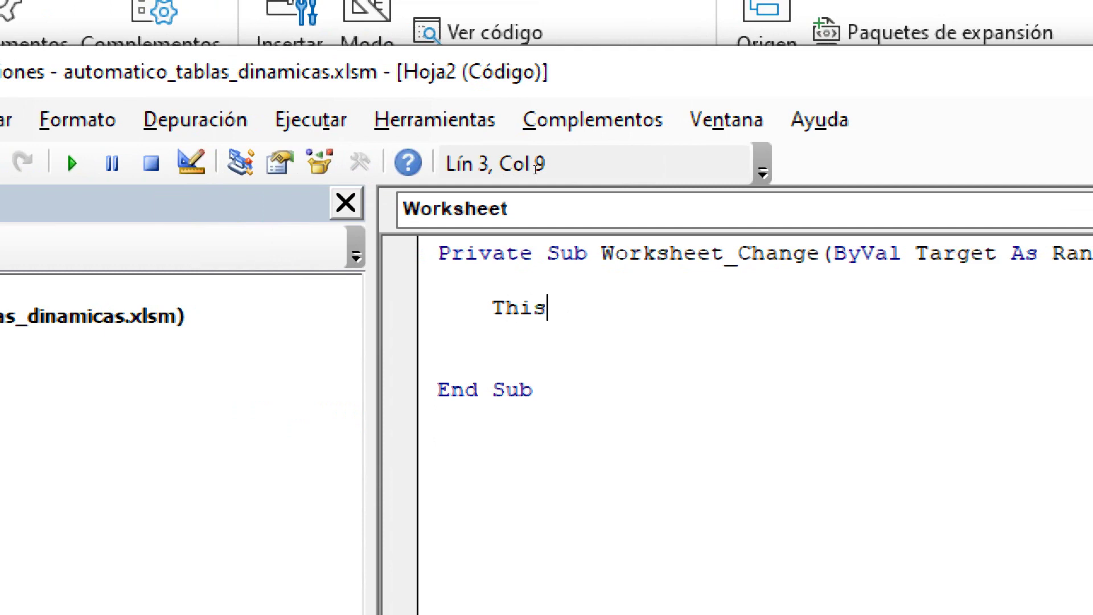
type("Work")
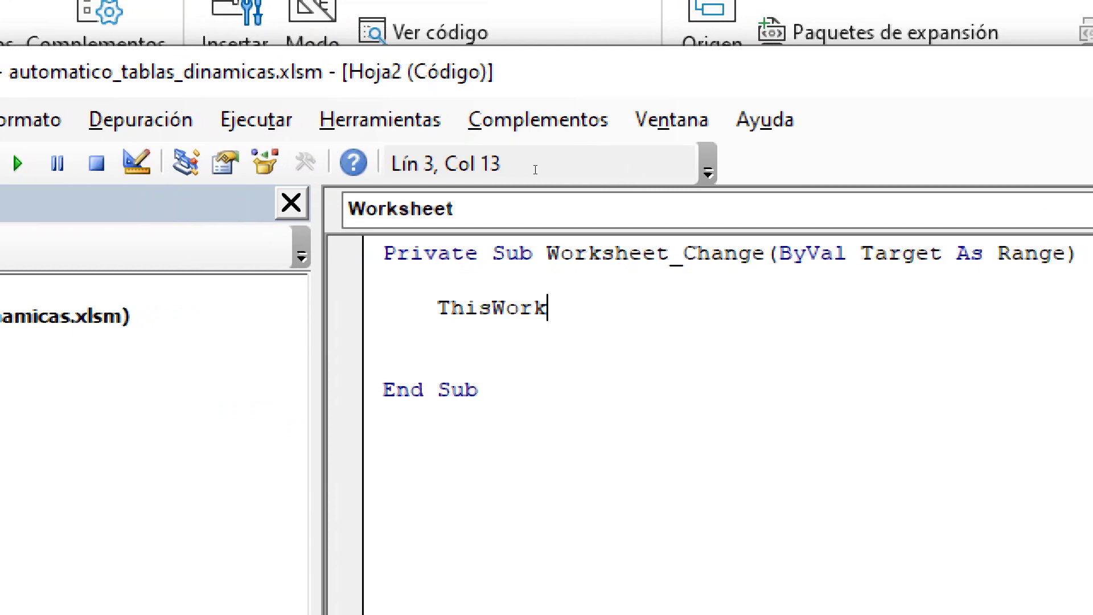
type("bo")
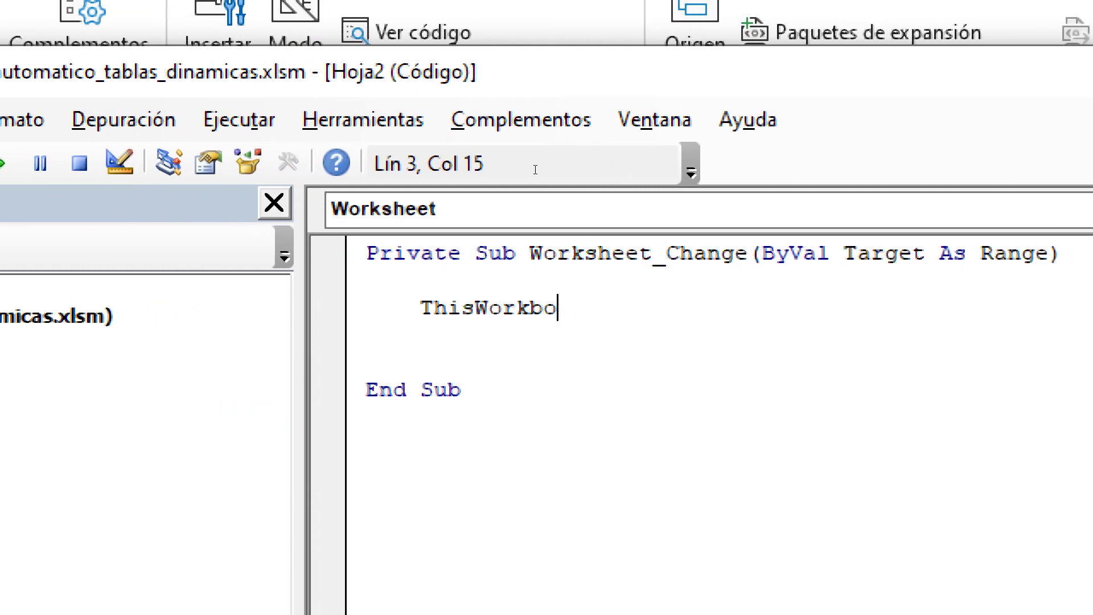
type("ok.")
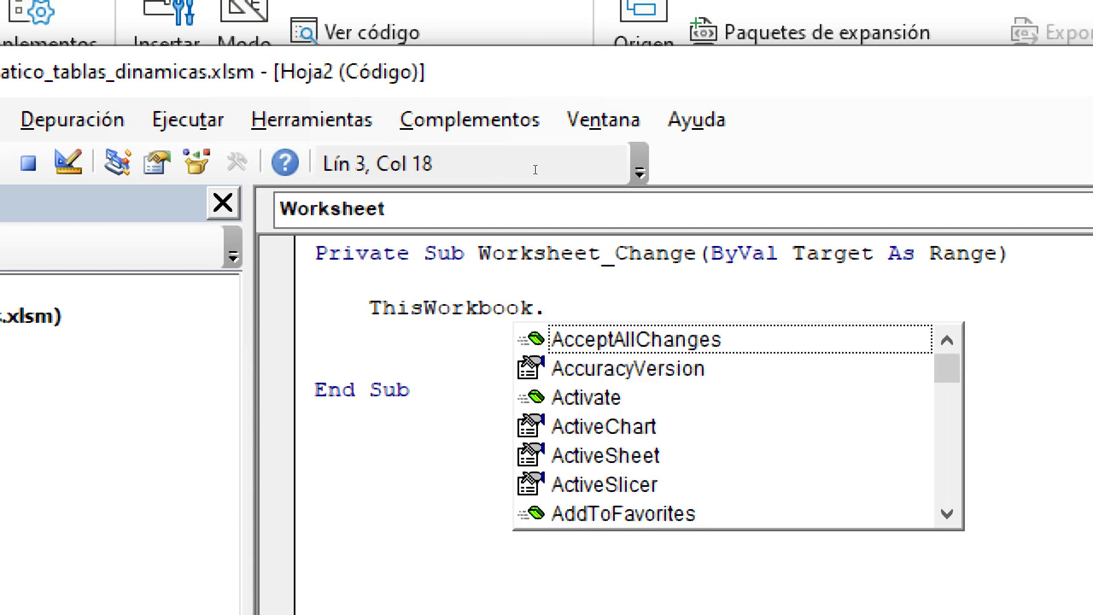
type("Refre")
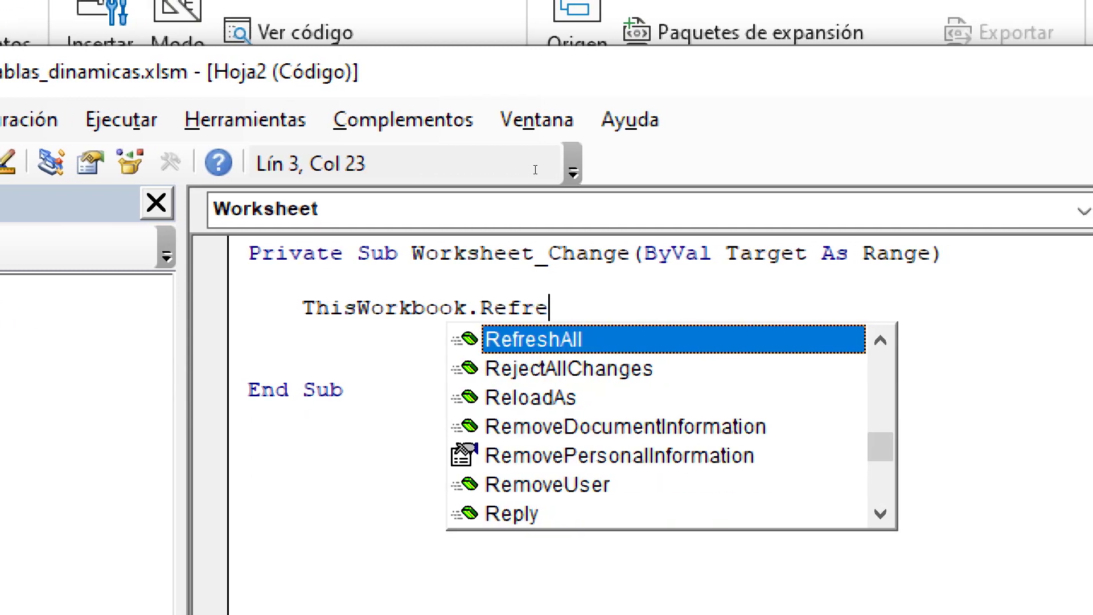
key("Tab")
Step: Highlight parts of the ThisWorkbook.RefreshAll line to review it
key("Down")
key("Down")
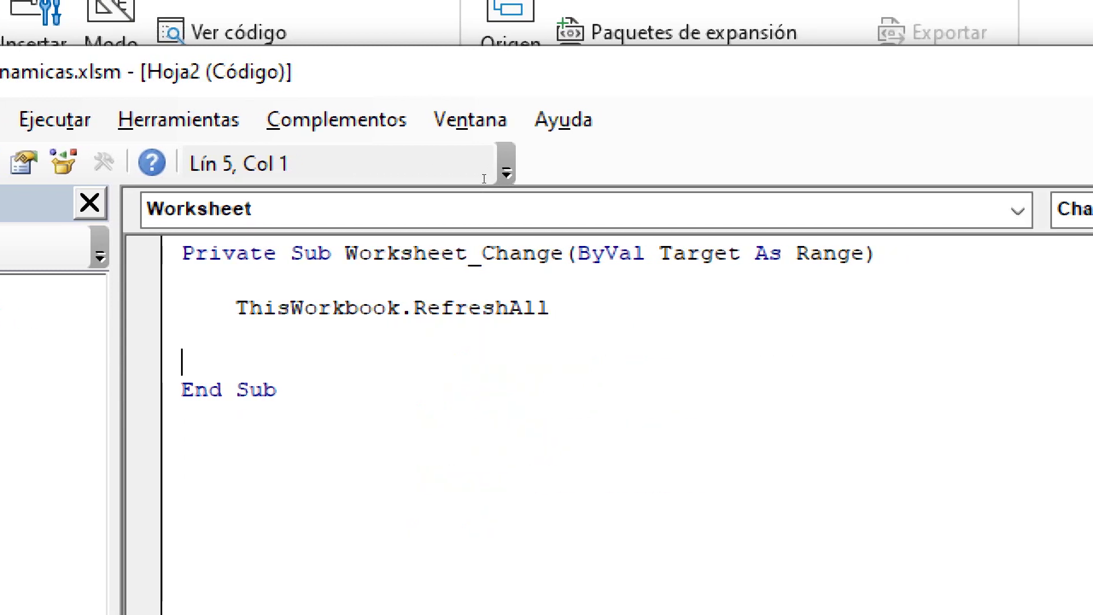
key("Down")
key("Down")
key("Up")
key("Up")
key("Up")
key("Right")
key("Right")
key("Right")
key("shift+Right")
key("shift+Right")
key("shift+Right")
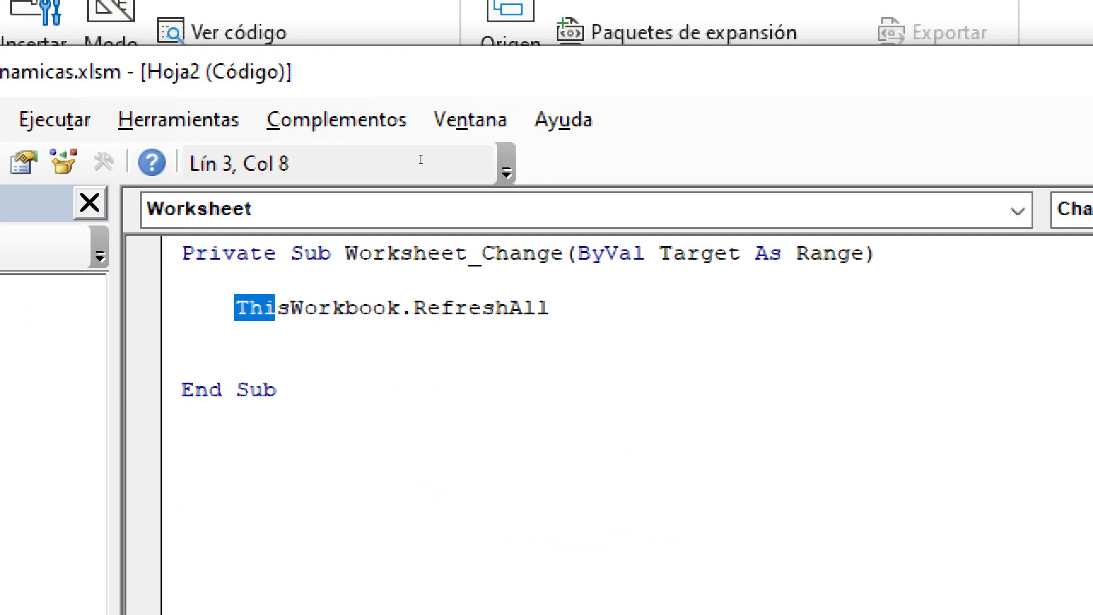
key("shift+Right")
key("shift+Right")
key("shift+Right")
key("shift+Right")
key("shift+Right")
key("shift+Right")
key("Down")
key("Down")
key("Down")
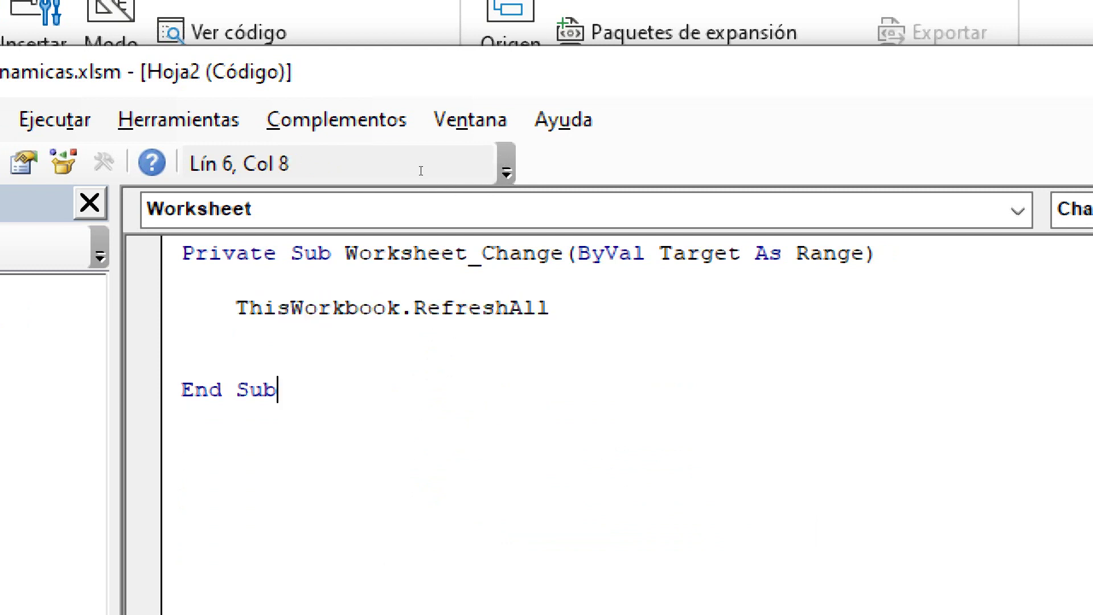
key("Up")
key("Up")
key("Up")
key("Home")
key("shift+Right")
key("shift+Right")
key("shift+Right")
key("shift+Right")
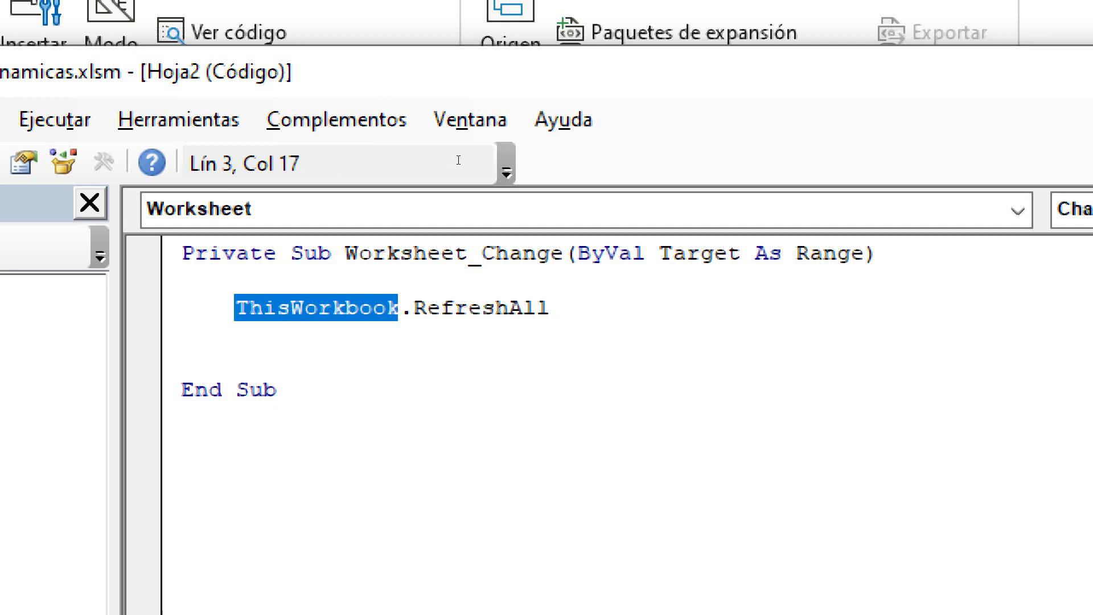
key("End")
key("shift+Left")
key("shift+Left")
key("shift+Left")
key("shift+Down")
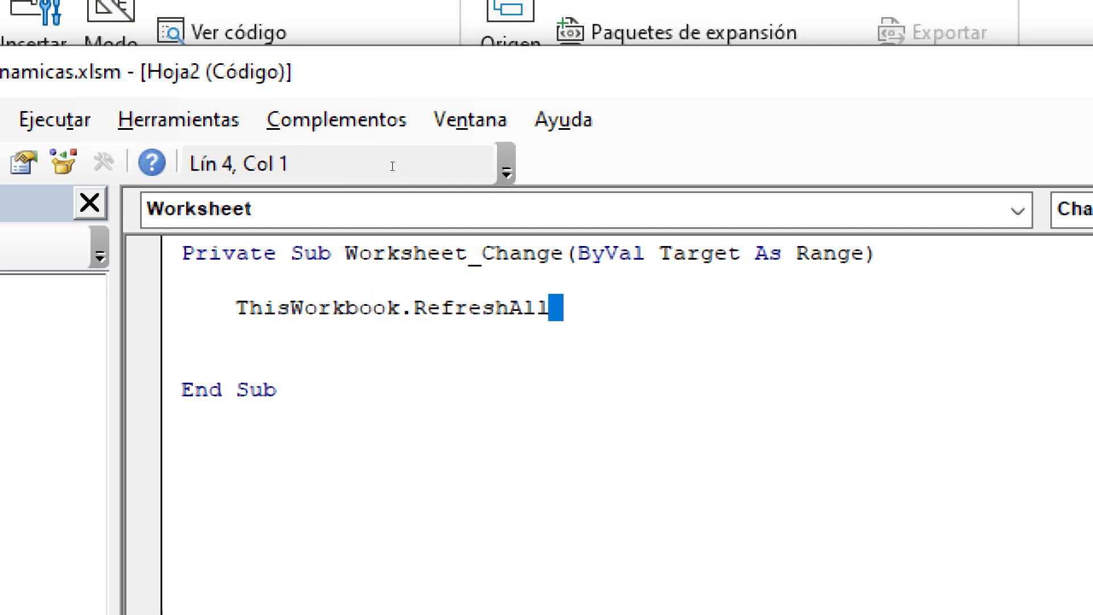
key("shift+Up")
key("shift+Right")
key("shift+Right")
Step: Highlight the ByVal Target As Range parameter, then select all the module code
key("Up")
key("Up")
key("ctrl+Right")
key("ctrl+Right")
key("ctrl+Right")
key("shift+Left")
key("shift+Left")
key("shift+Left")
key("ctrl+Right")
key("ctrl+Right")
key("shift+End")
key("shift+Right")
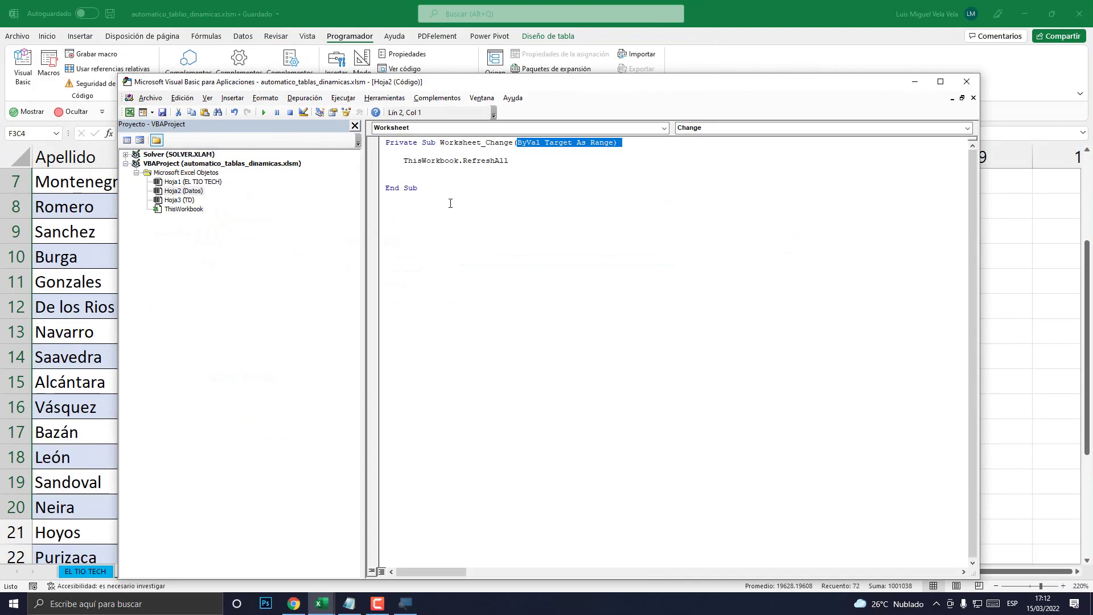
key("ctrl+a")
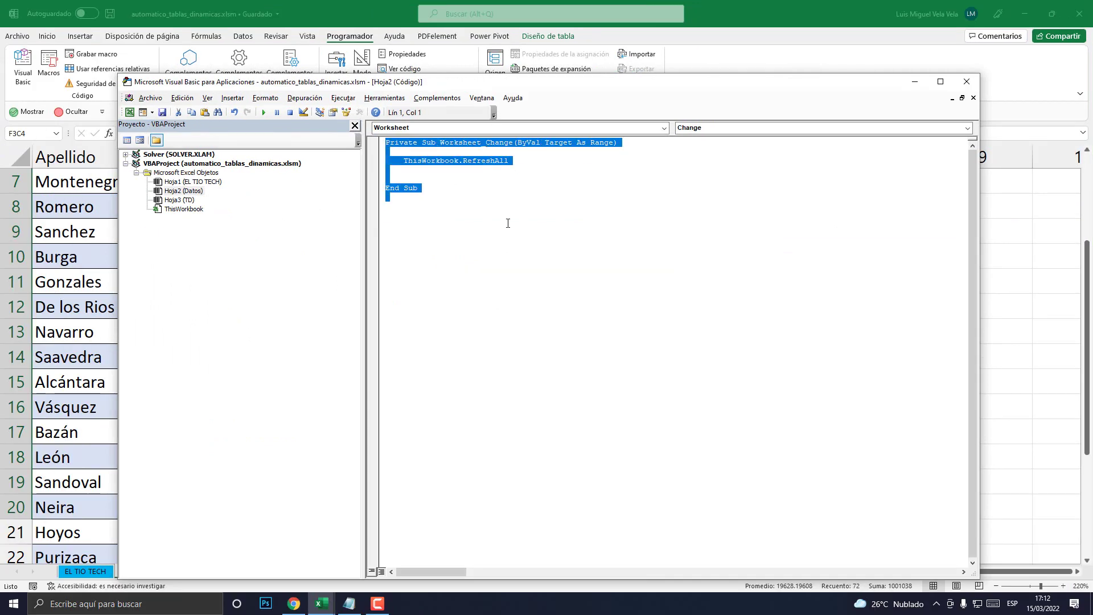
Step: Cut the macro code into Notepad and remove the blank lines between its three lines
key("ctrl+x")
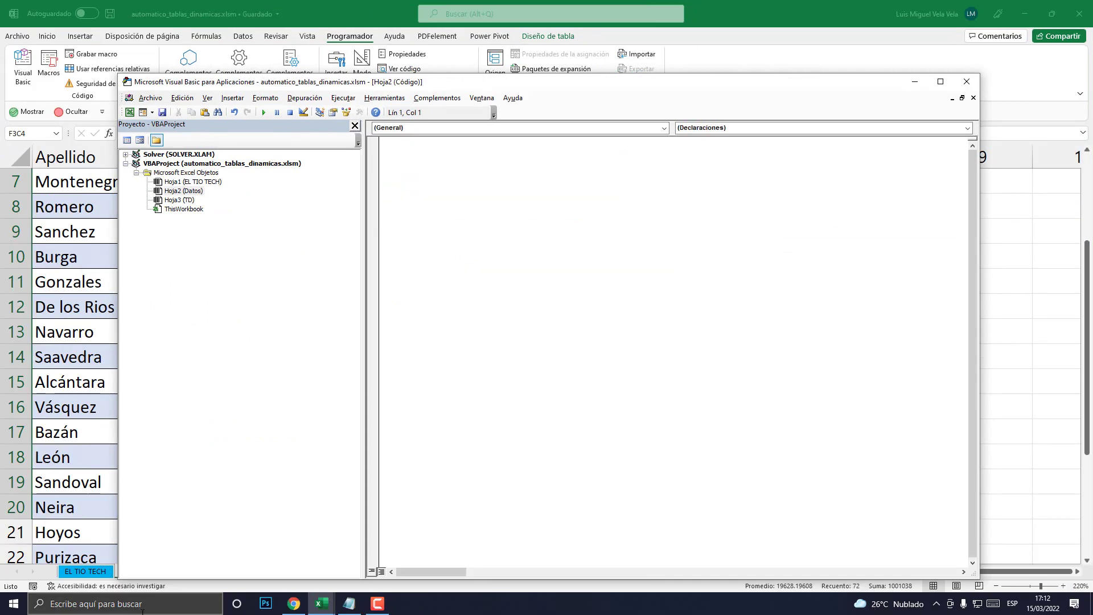
left_click(143, 603)
type("Bl")
key("Return")
key("ctrl+v")
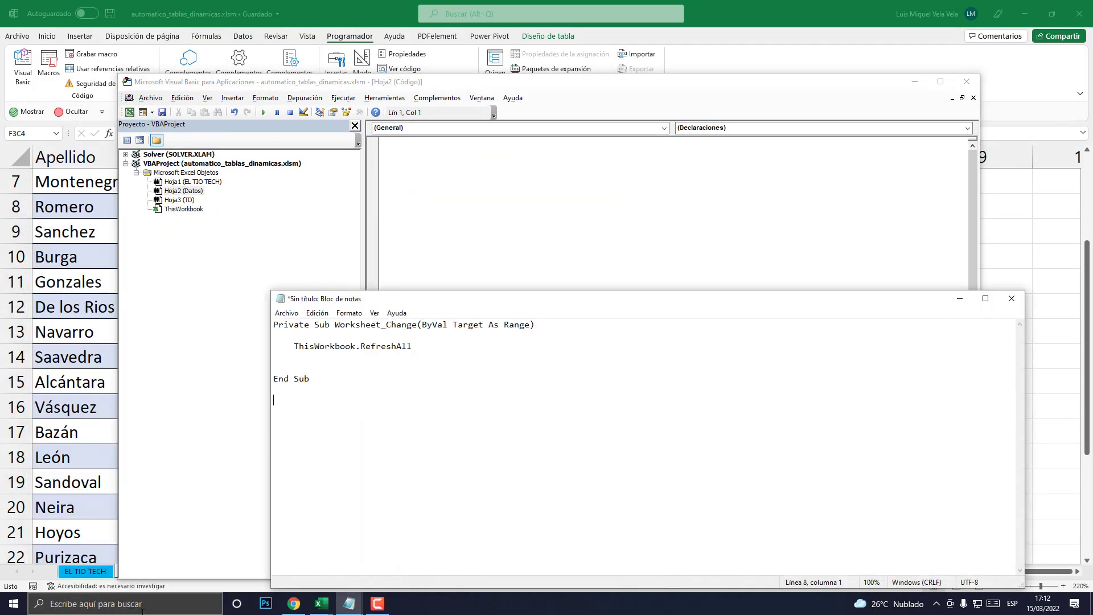
key("BackSpace")
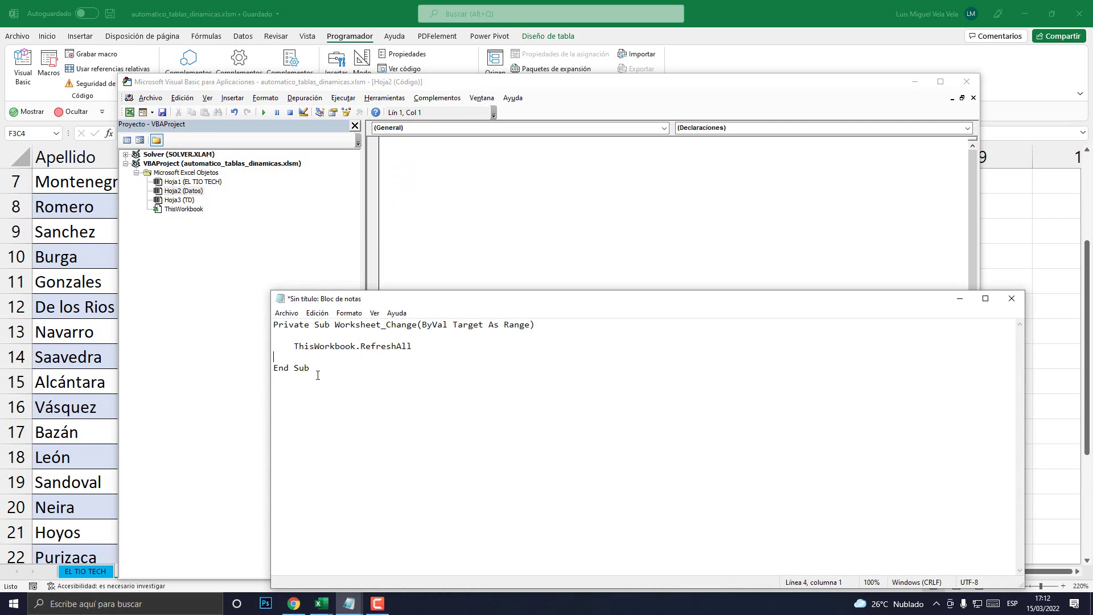
key("BackSpace")
key("Up")
key("BackSpace")
left_click_drag(363, 362, 209, 288)
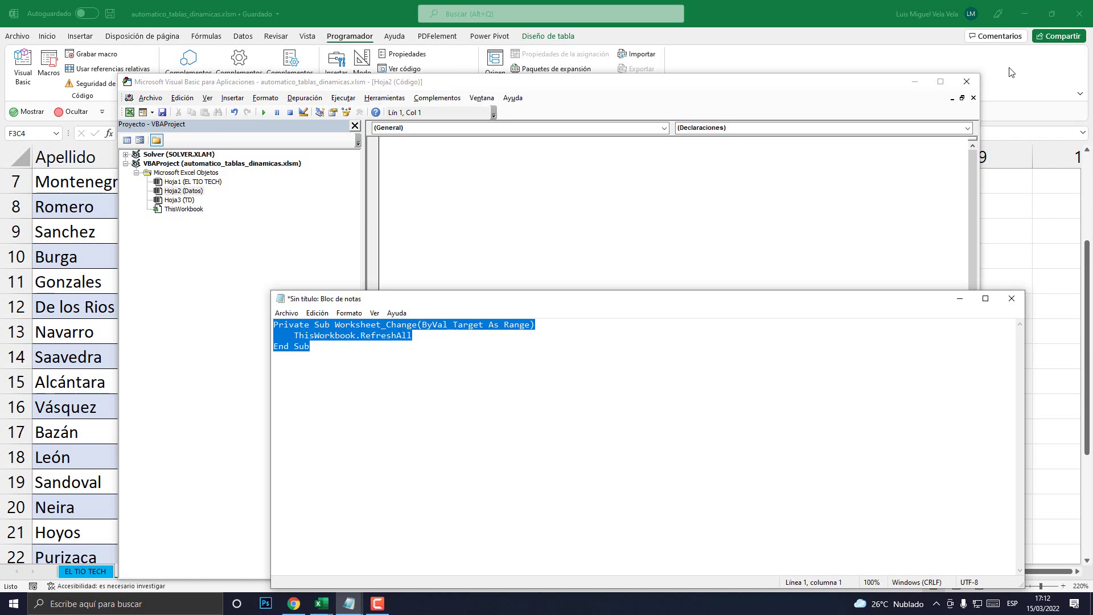
Step: Paste the tidied code back into the Hoja2 (Datos) module and select it all
left_click(966, 82)
left_click(466, 207)
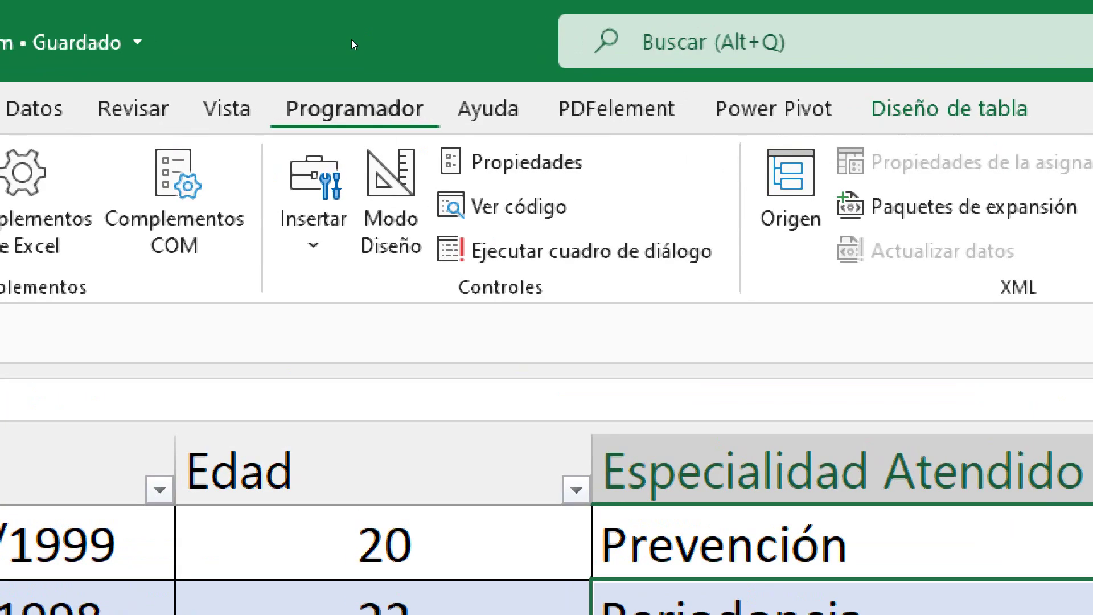
key("alt+F11")
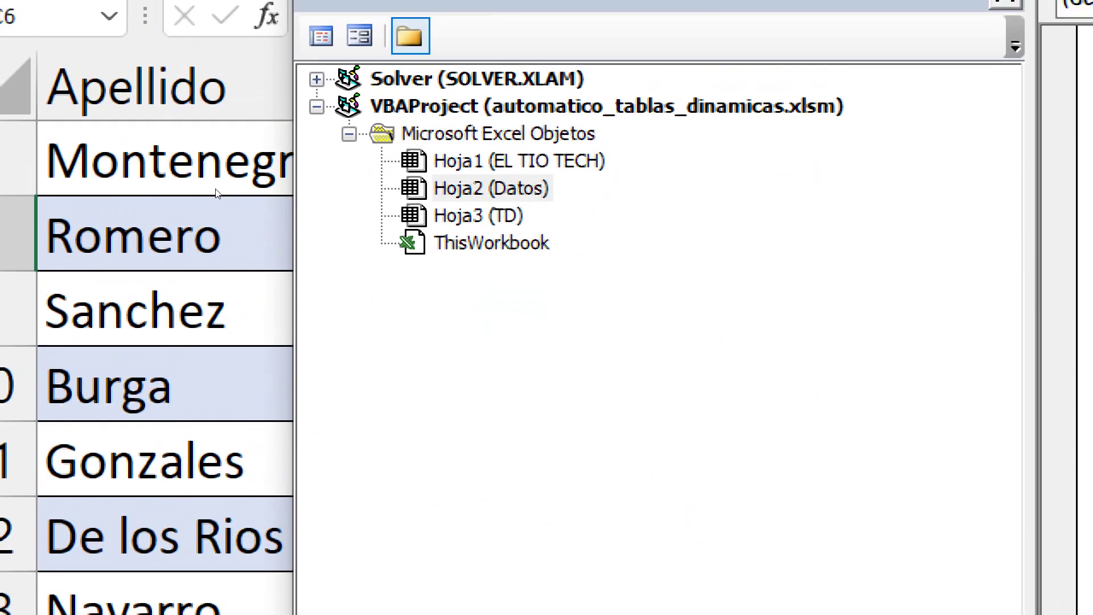
left_click(483, 190)
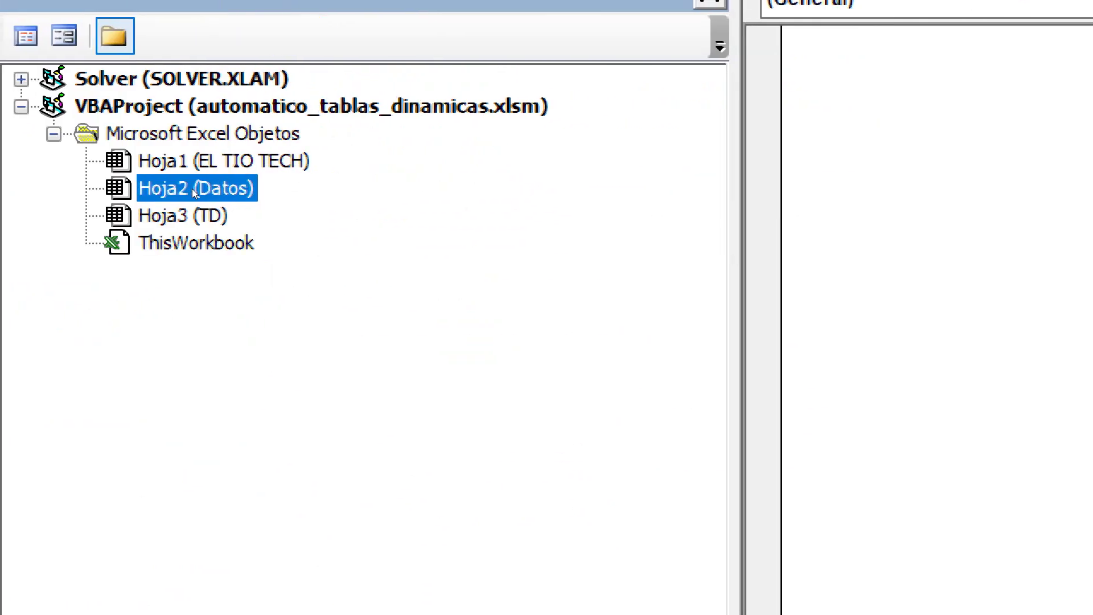
double_click(188, 191)
double_click(188, 190)
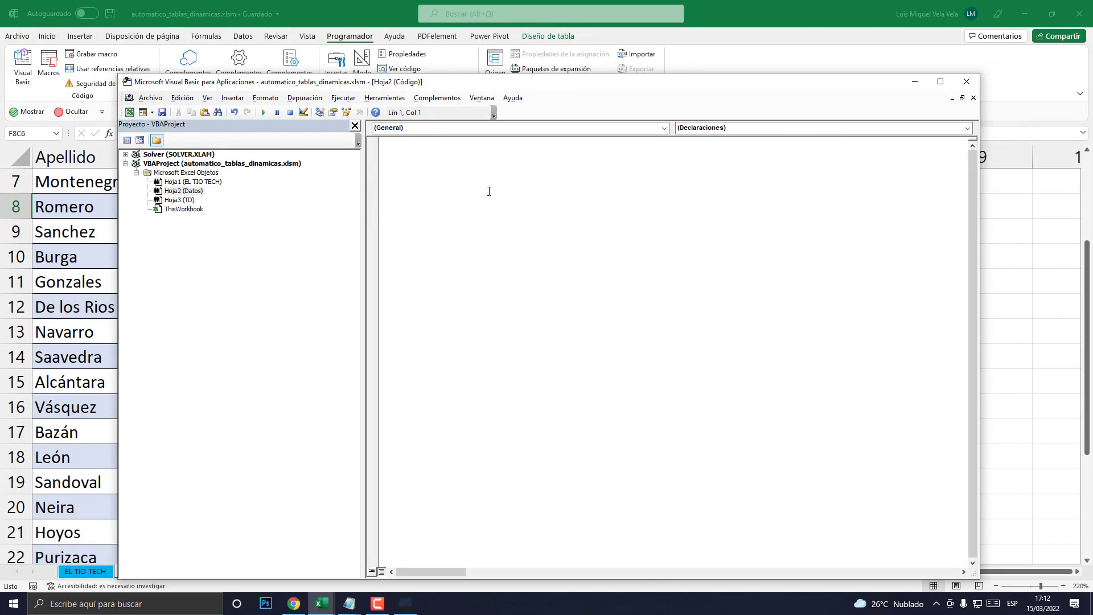
key("ctrl+v")
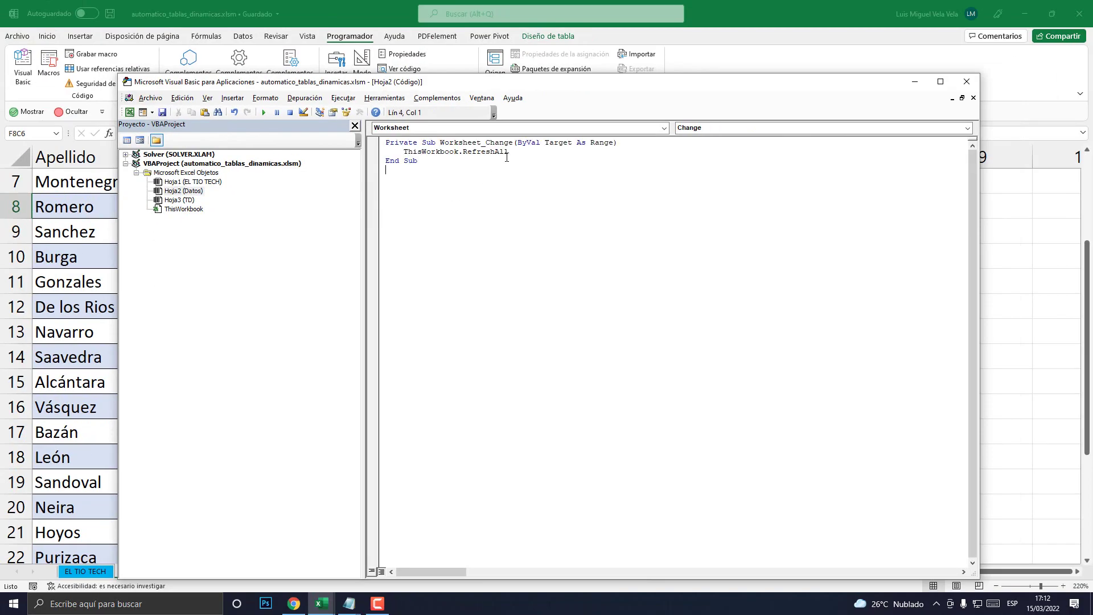
key("ctrl+a")
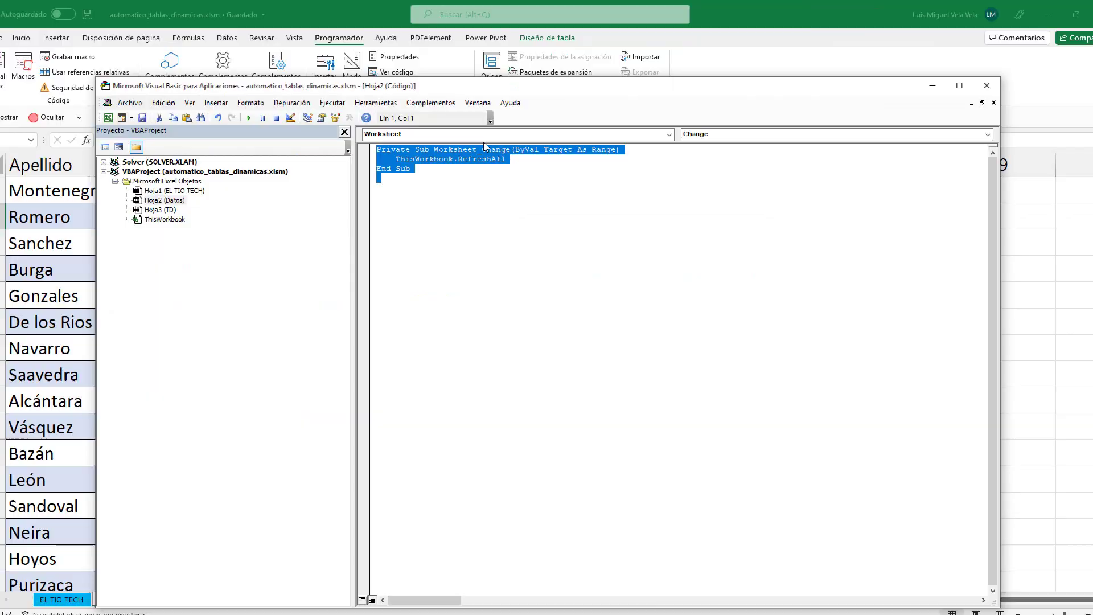
Step: Close the VBA editor and go to the TD pivot sheet
left_click(987, 85)
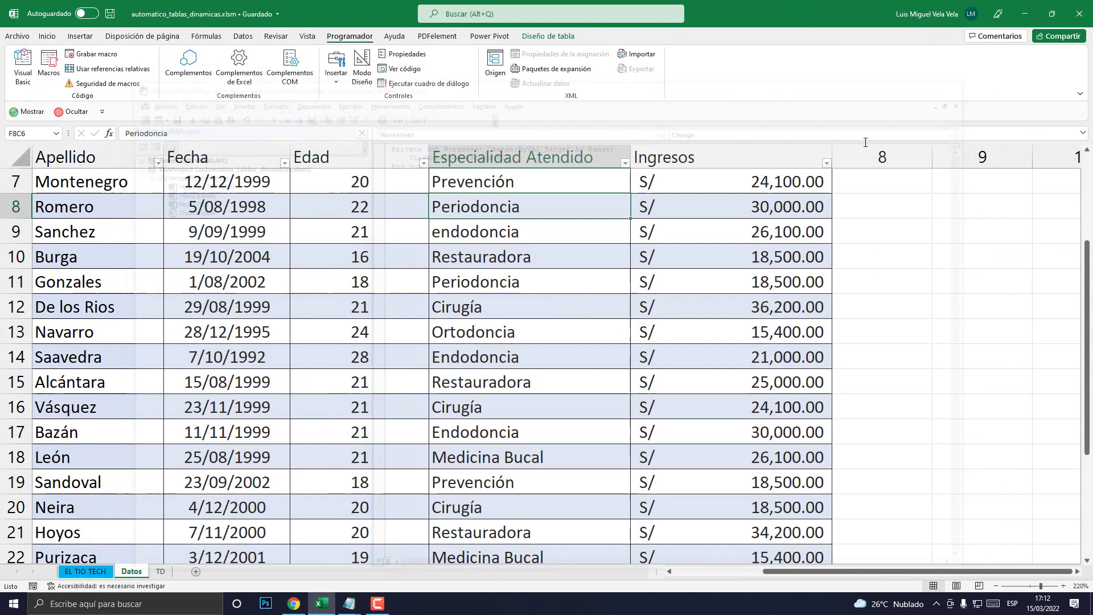
left_click(529, 308)
scroll(530, 308, "up", 2)
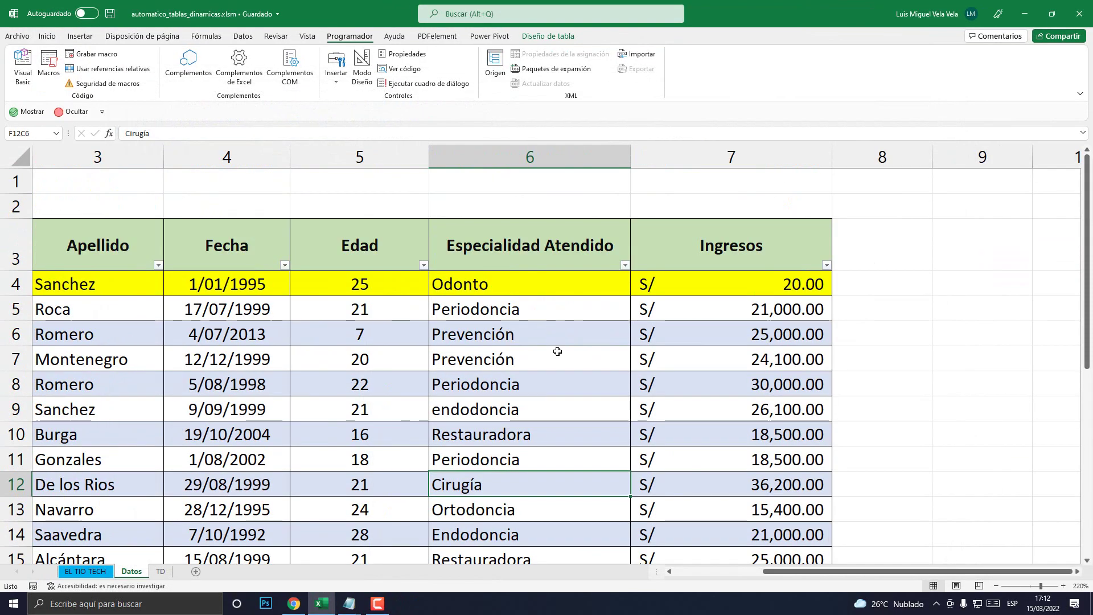
left_click(162, 572)
Step: Fill the Odonto total cell red and enlarge its font by two steps
left_click(399, 395)
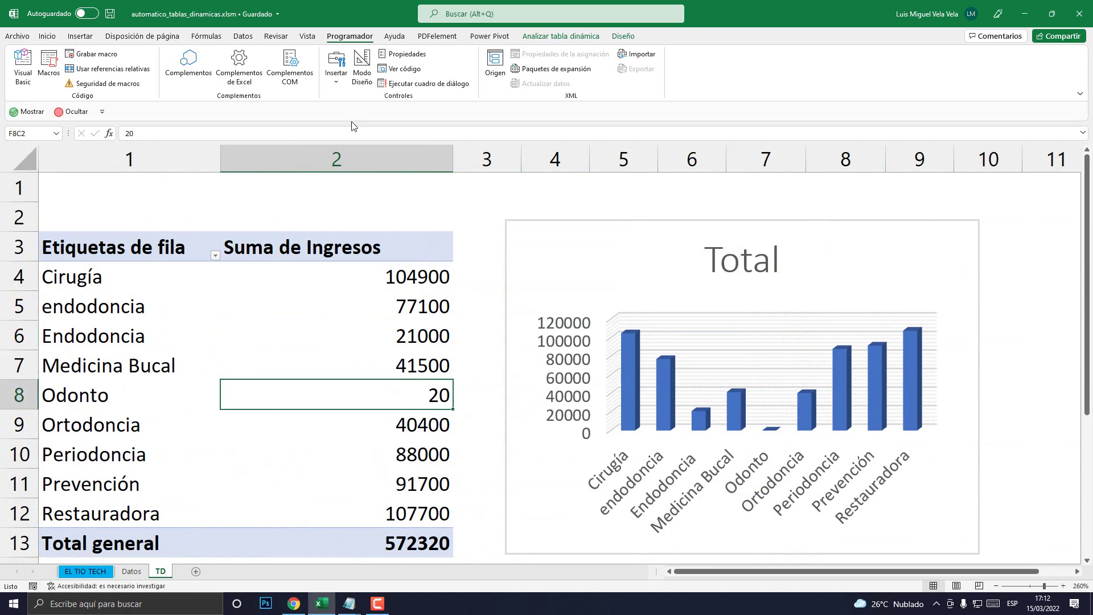
left_click(48, 36)
left_click(282, 76)
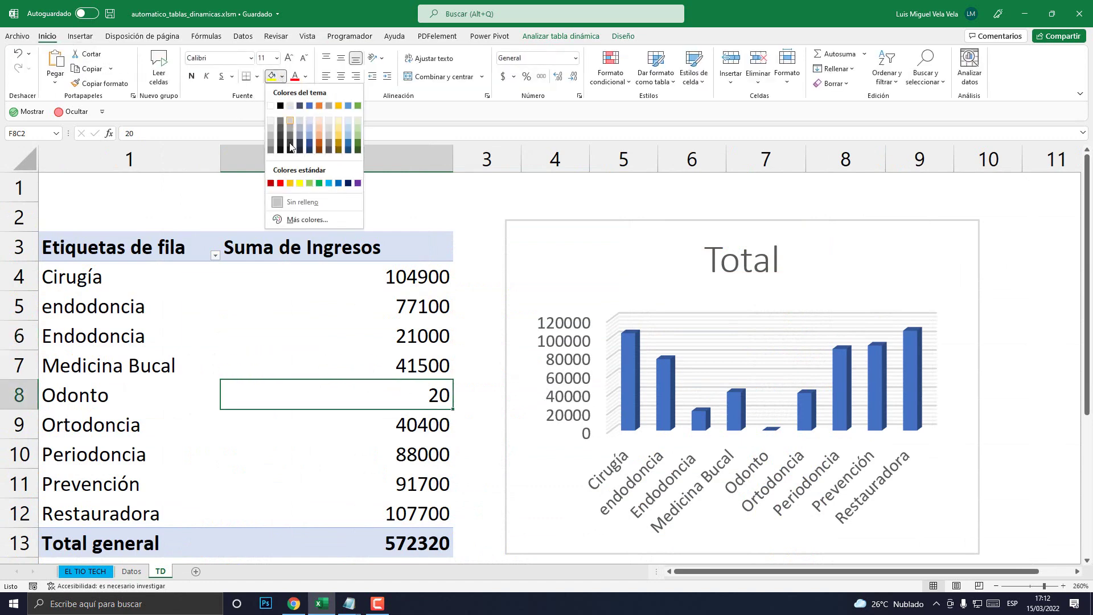
left_click(280, 183)
left_click(290, 59)
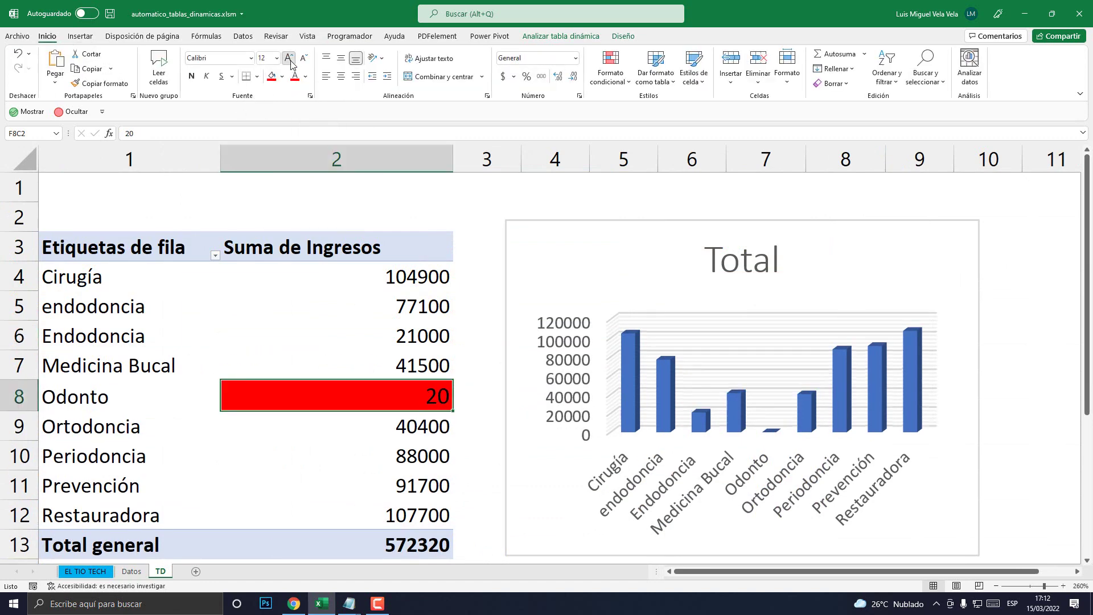
left_click(290, 59)
Step: Enter 100,000 as the first Ingresos on Datos and check the refreshed TD pivot
left_click(132, 571)
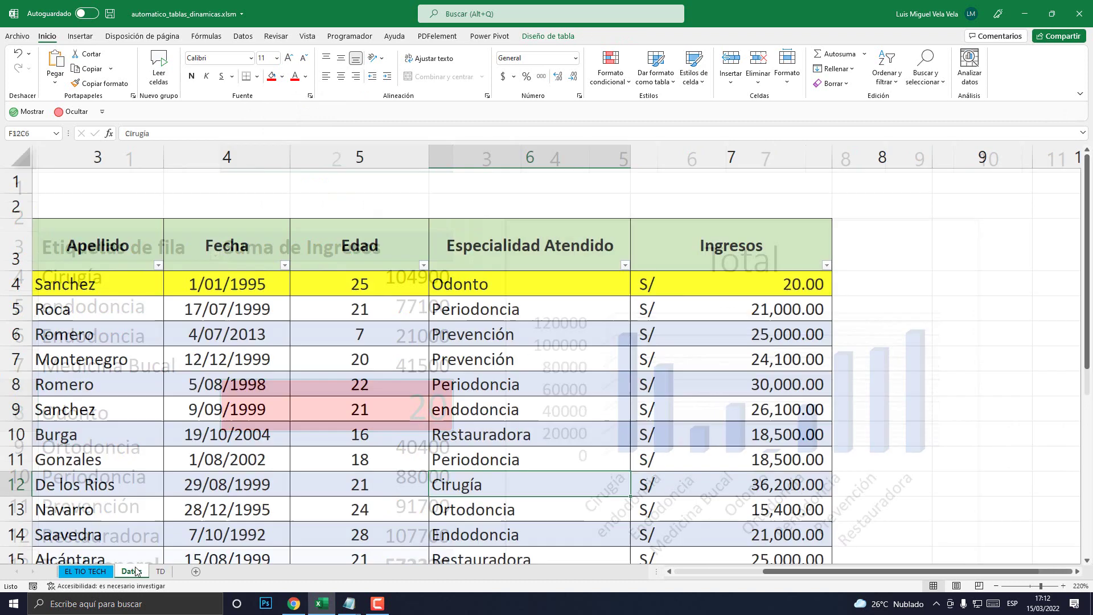
left_click(801, 283)
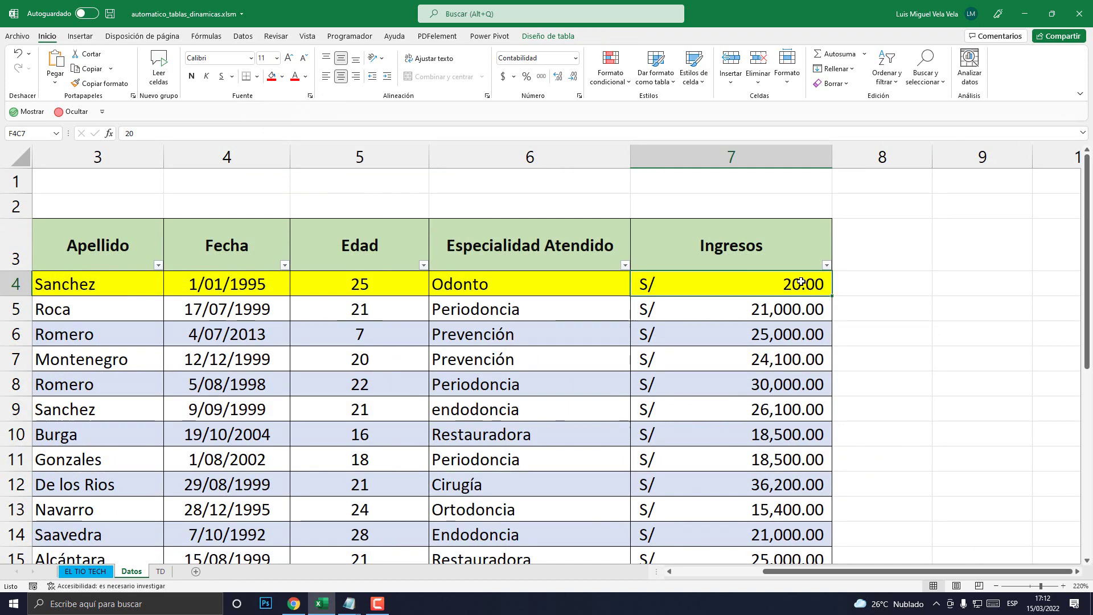
type("100")
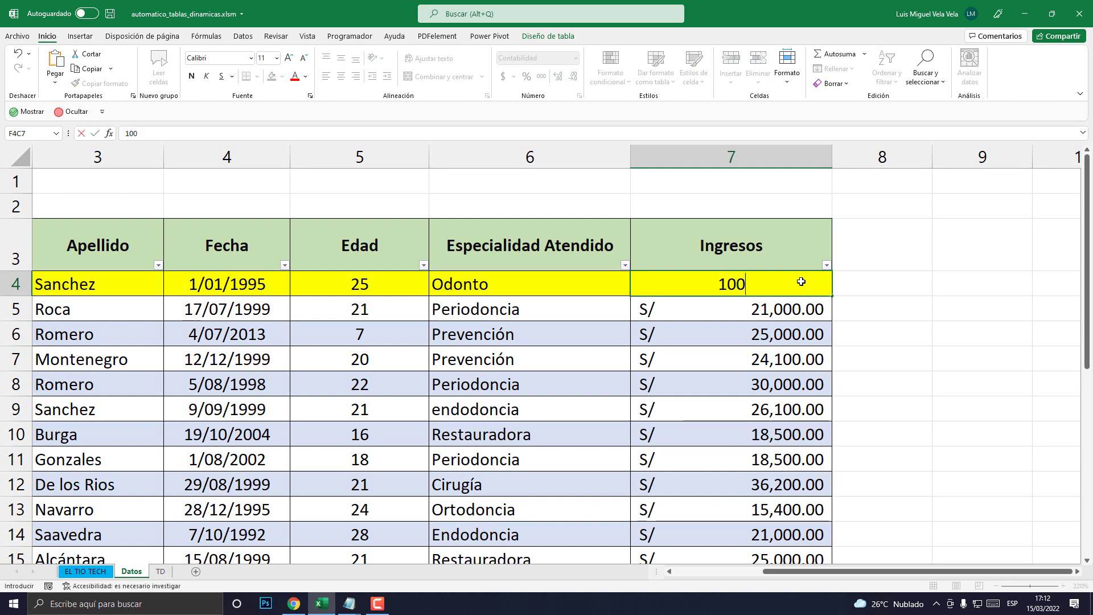
type(",000")
key("Return")
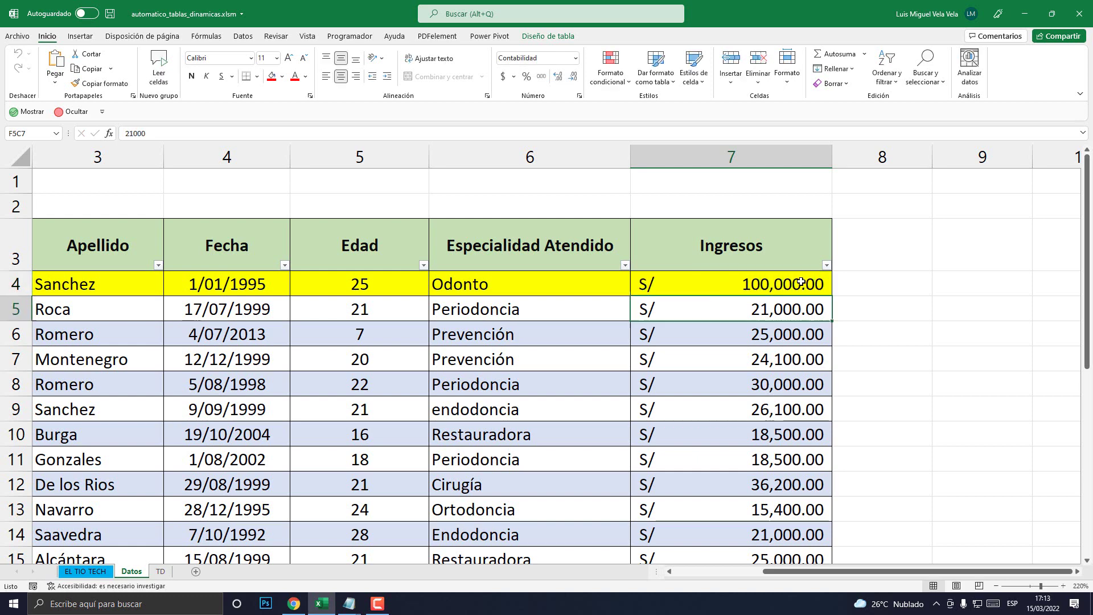
left_click(162, 572)
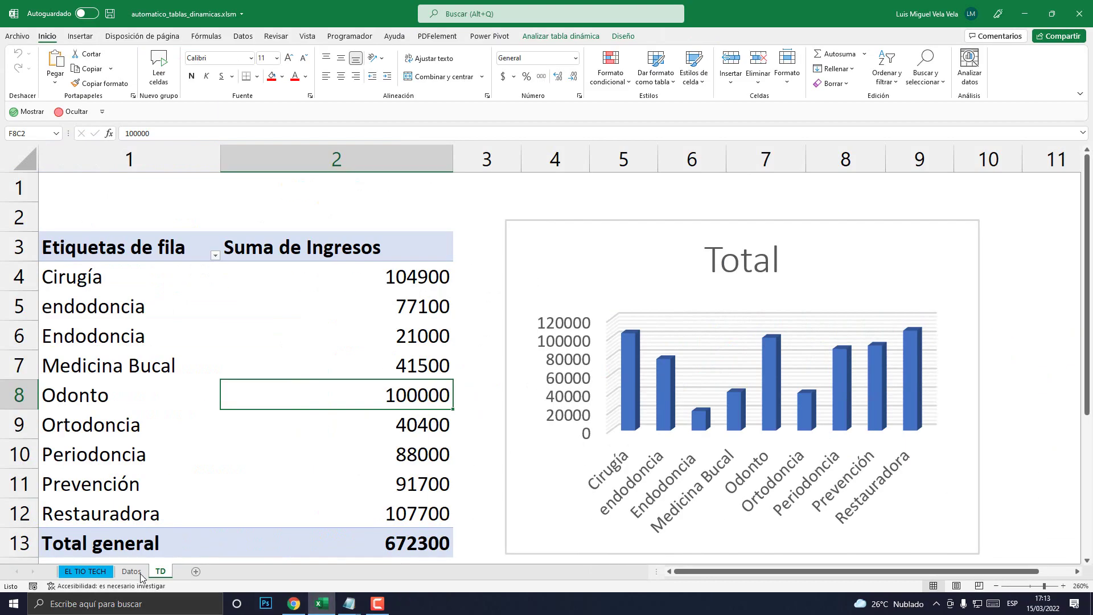
Step: Enter 100,000,000 as the Odonto Ingresos on Datos and view the auto-refreshed TD pivot and chart
key("ctrl+Page_Up")
double_click(812, 286)
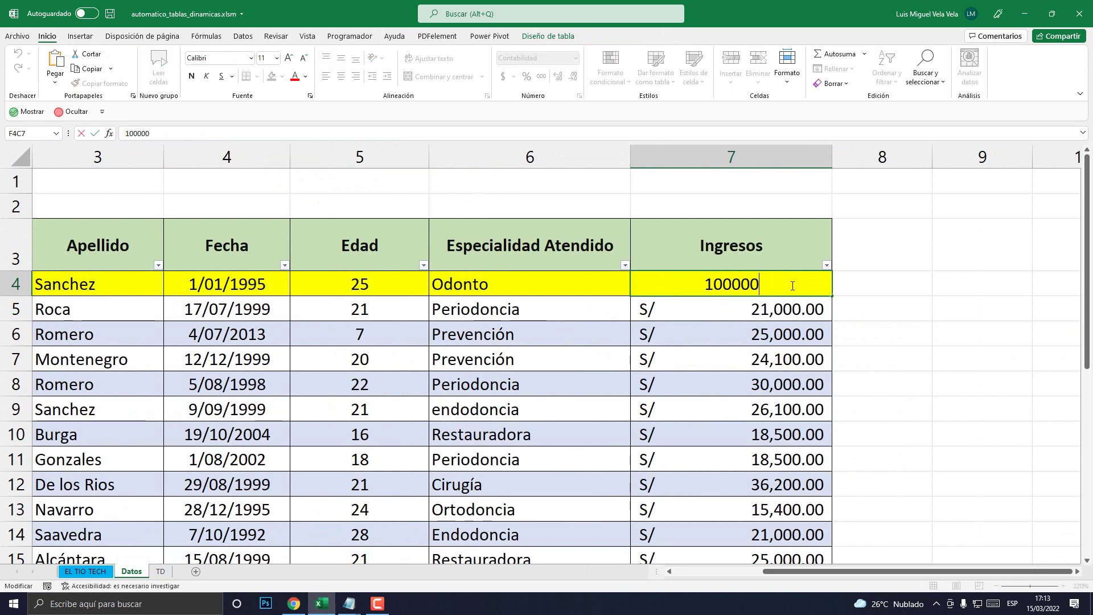
type("000")
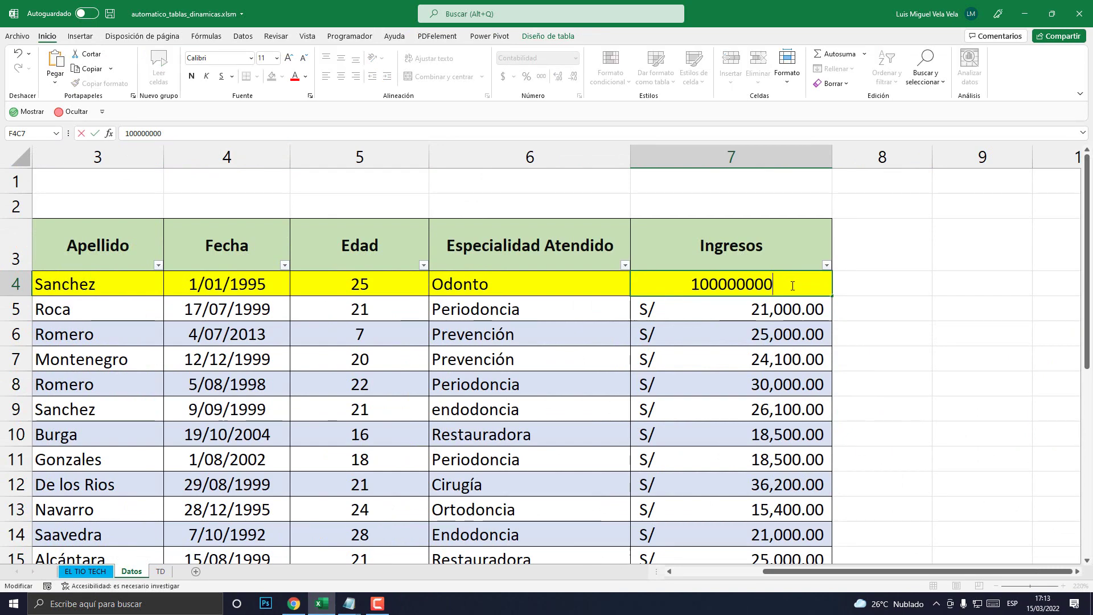
key("Return")
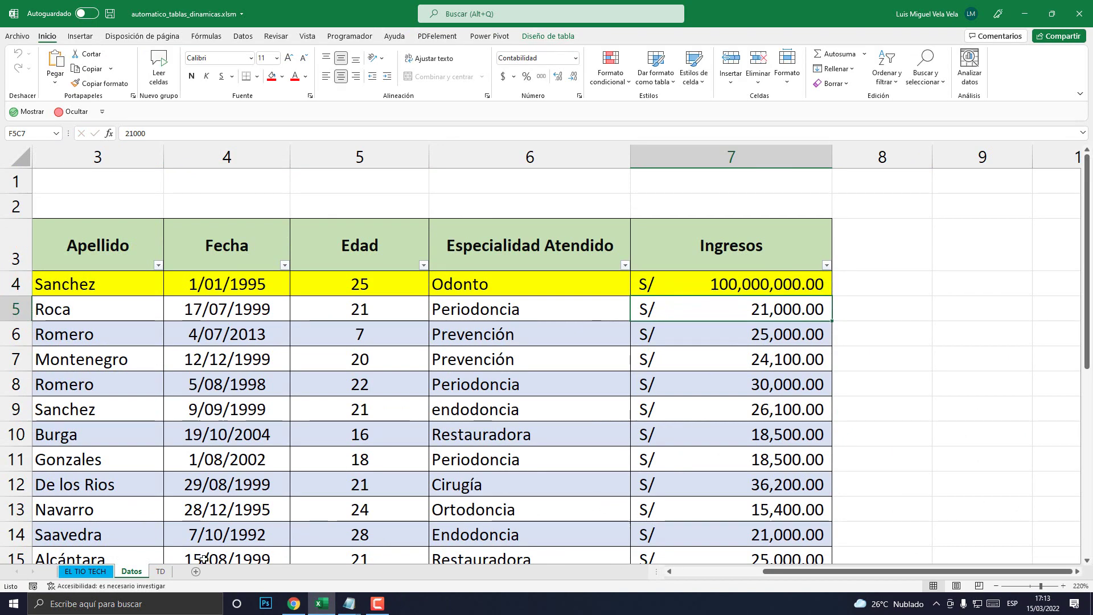
left_click(160, 572)
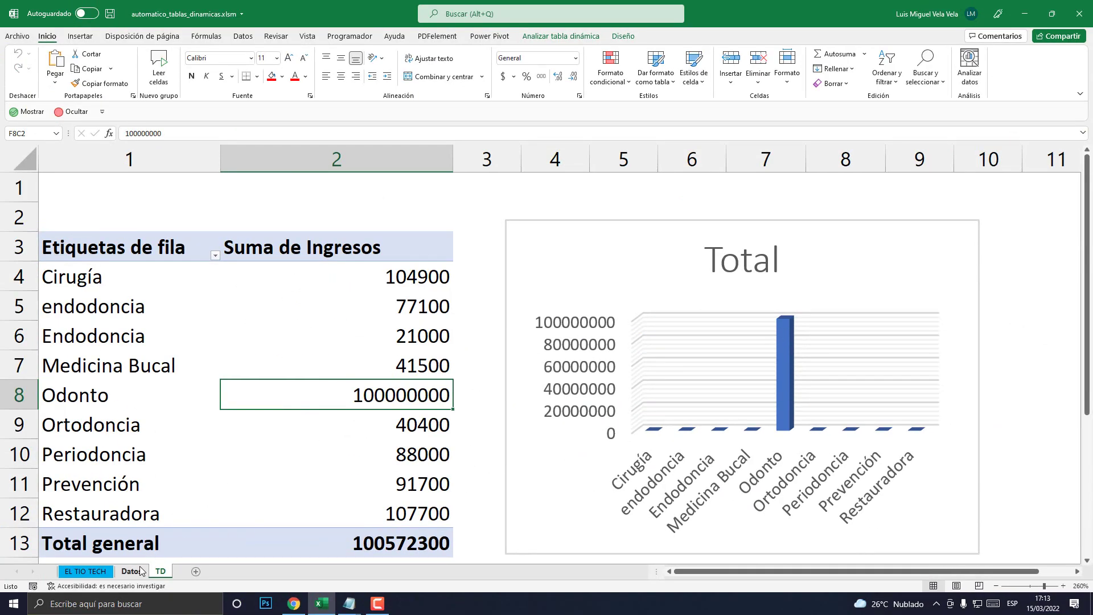
Step: Change the Odonto income to 1,000 and confirm the TD pivot now totals 573300
left_click(131, 571)
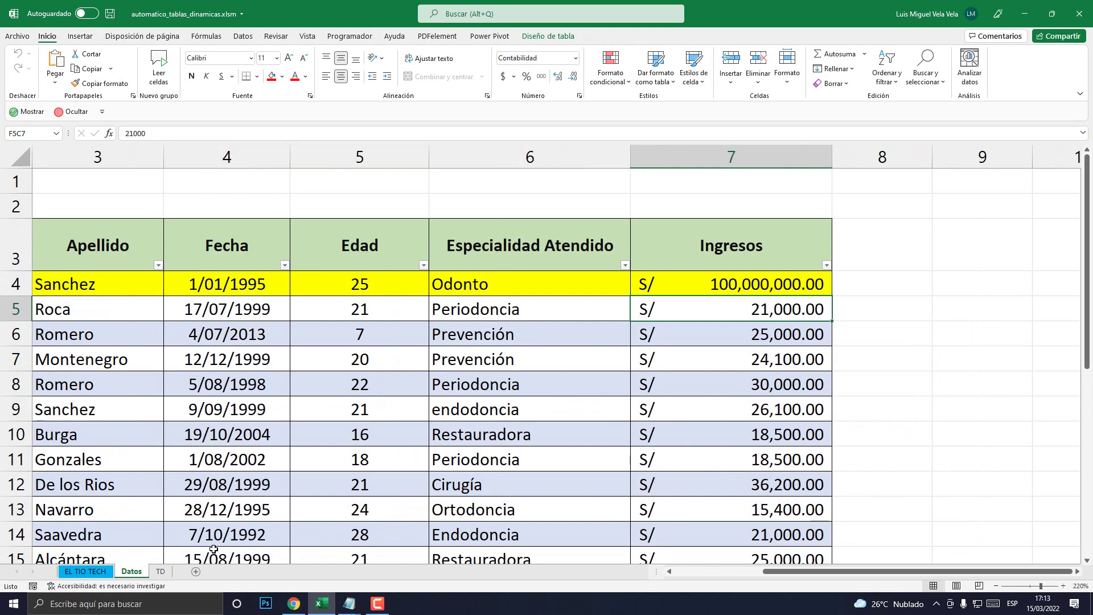
left_click(755, 282)
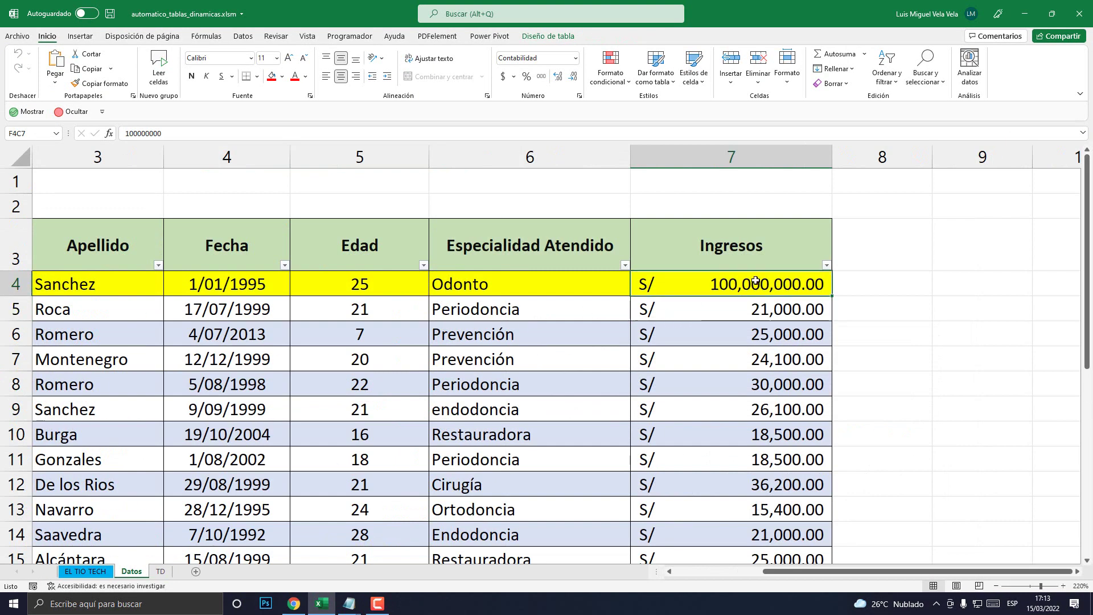
type("1000")
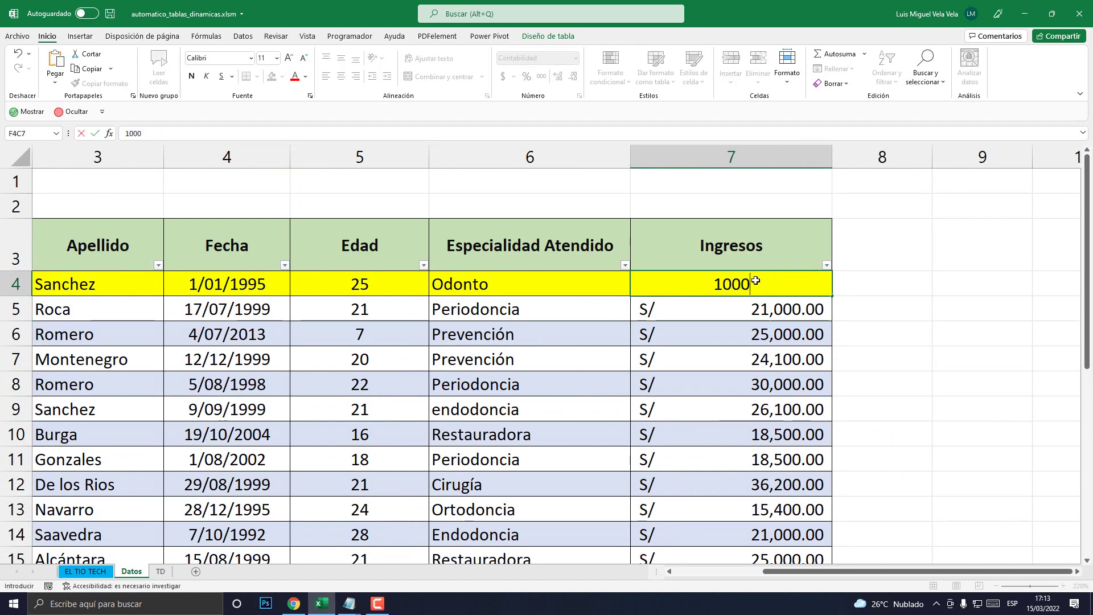
key("Return")
left_click(160, 571)
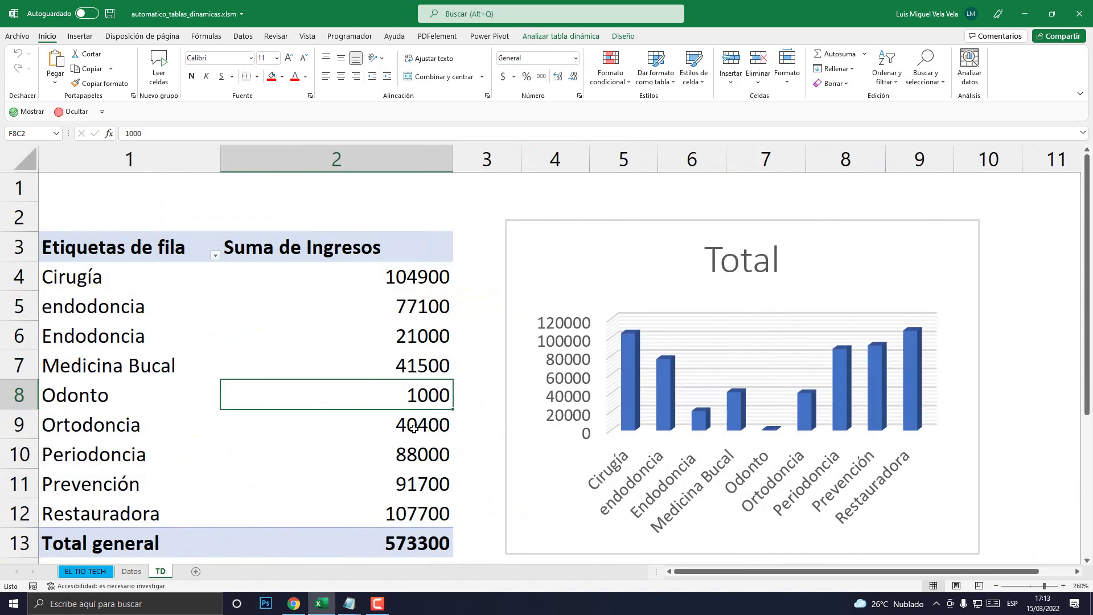
key("Down")
left_click(412, 397)
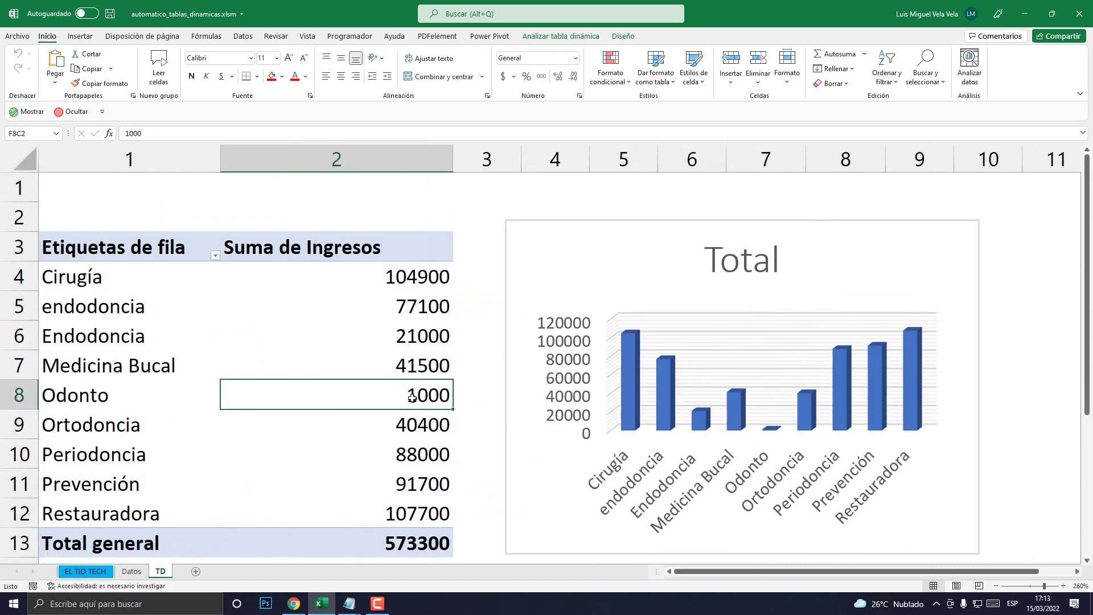
Step: In the Notepad notes, insert a blank line after the second method
left_click(349, 604)
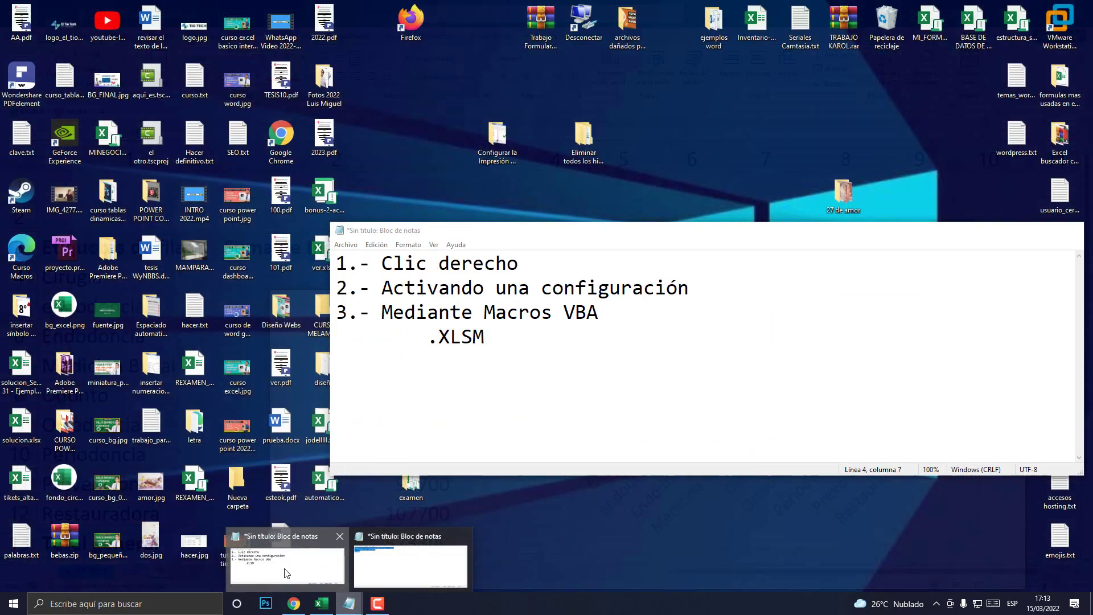
left_click(285, 569)
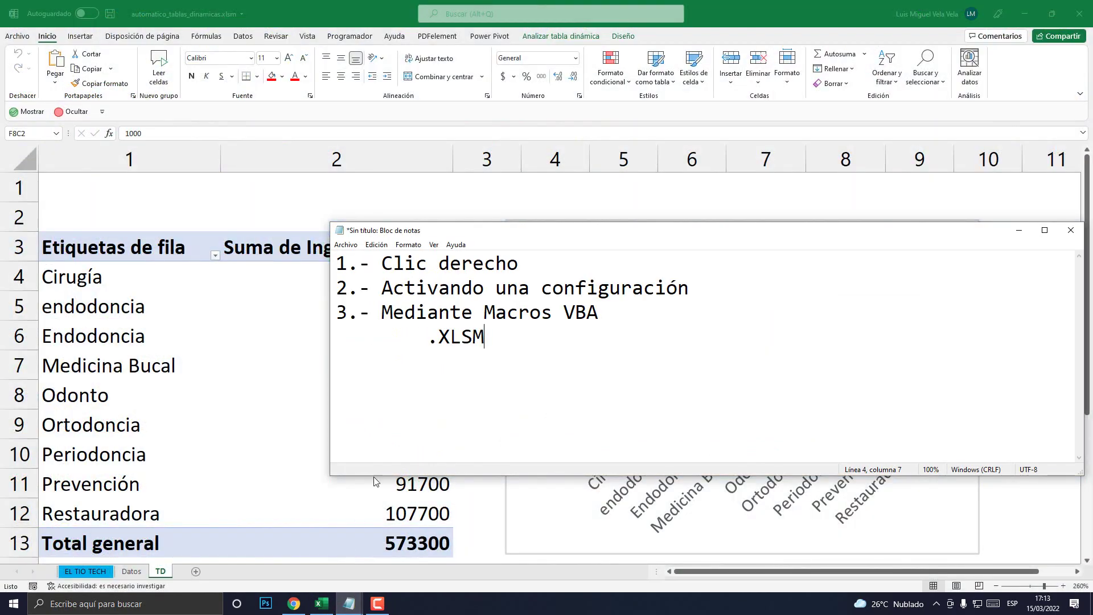
left_click(698, 295)
key("Return")
Step: Highlight the third and second method lines while explaining them
key("Down")
key("shift+Down")
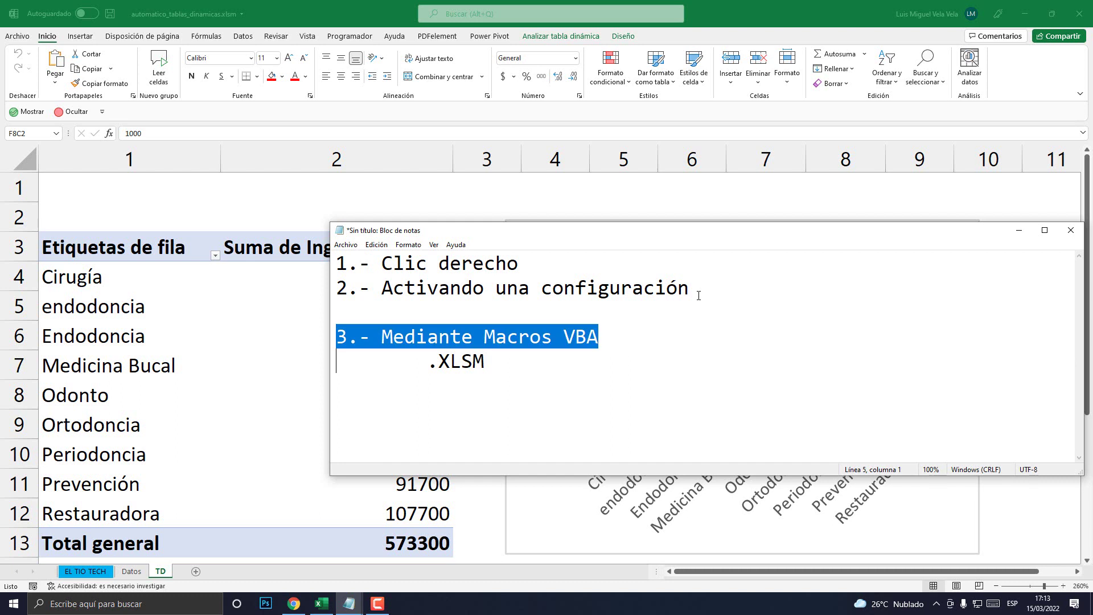
left_click_drag(699, 295, 313, 298)
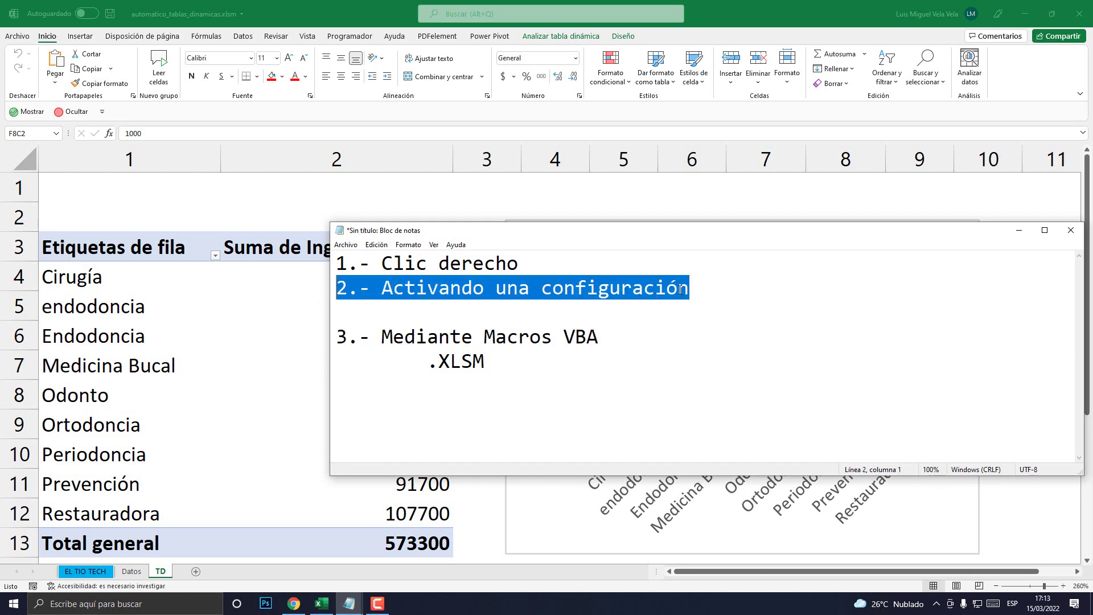
mouse_move(681, 290)
left_mouse_down()
mouse_move(692, 291)
mouse_move(309, 299)
left_mouse_up()
key("Down")
Step: Highlight the first method line, then return to Excel's Datos sheet
key("Up")
key("End")
key("shift+Home")
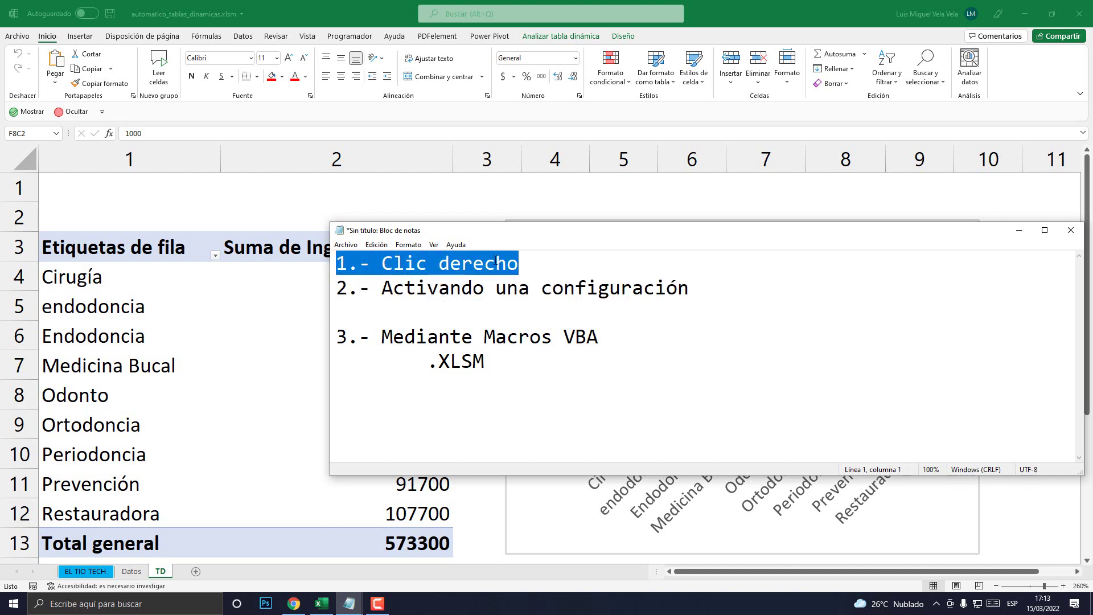
left_click(521, 262)
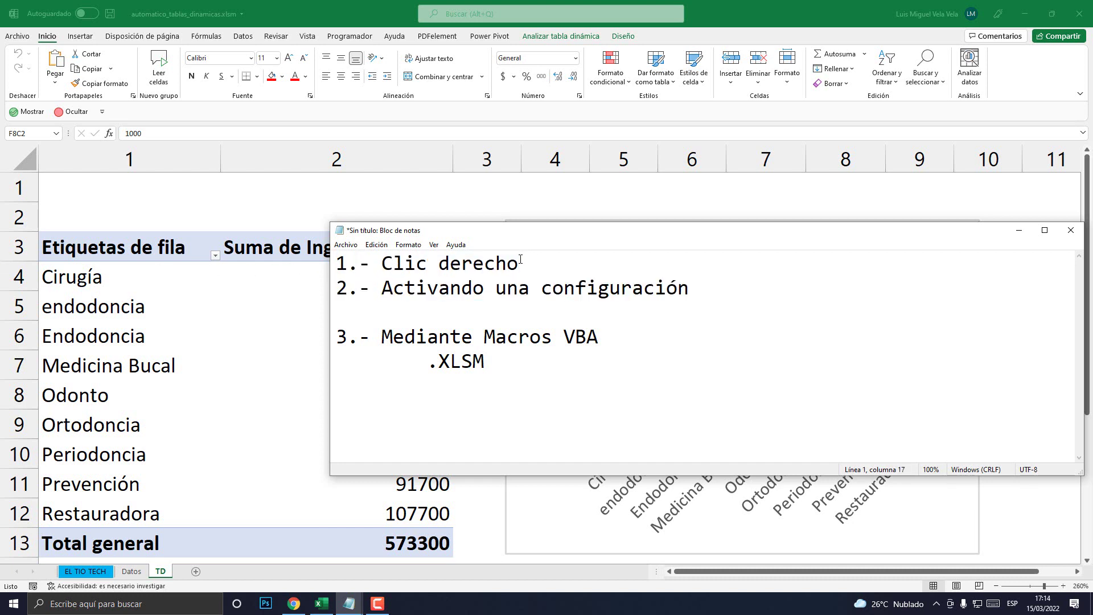
key("shift+Home")
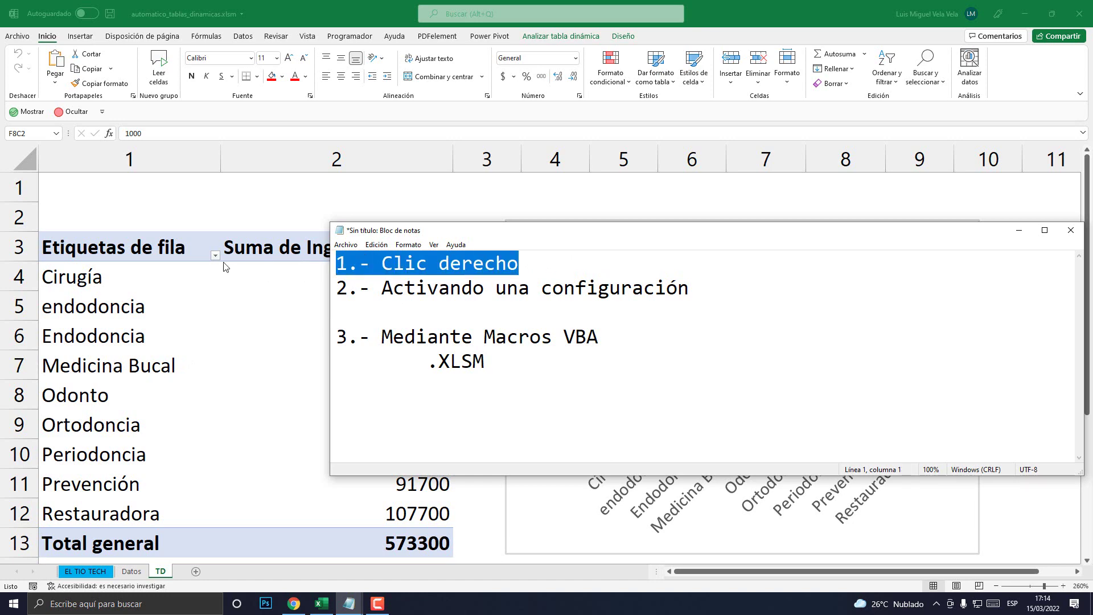
left_click(226, 298)
left_click(132, 571)
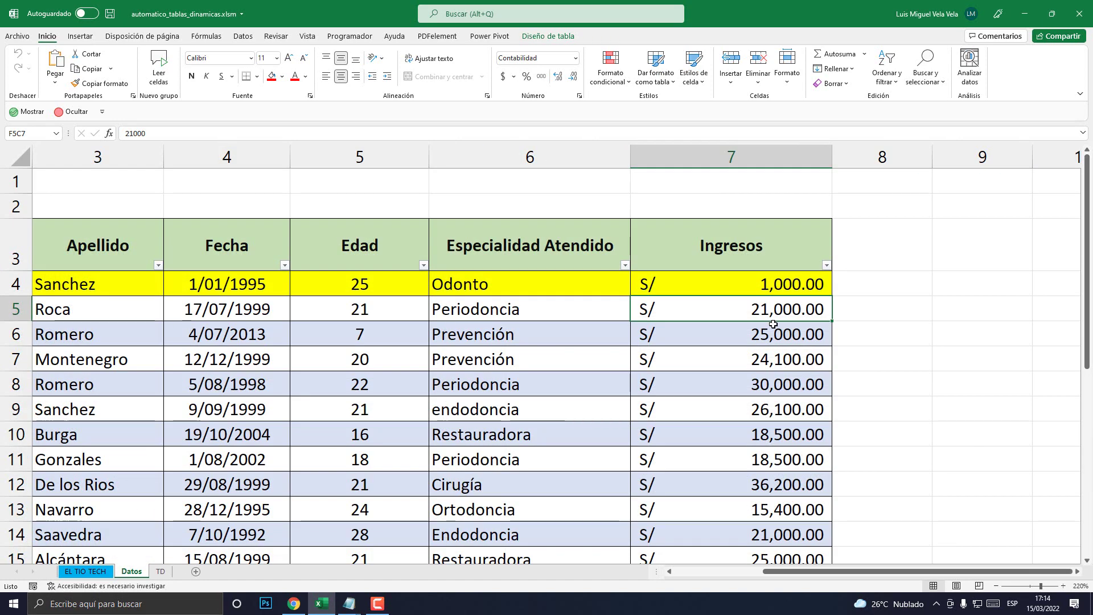
Step: Select the Ingresos values on Datos, then review the TD pivot showing Odonto at 1000
left_click_drag(773, 324, 774, 444)
left_click(160, 571)
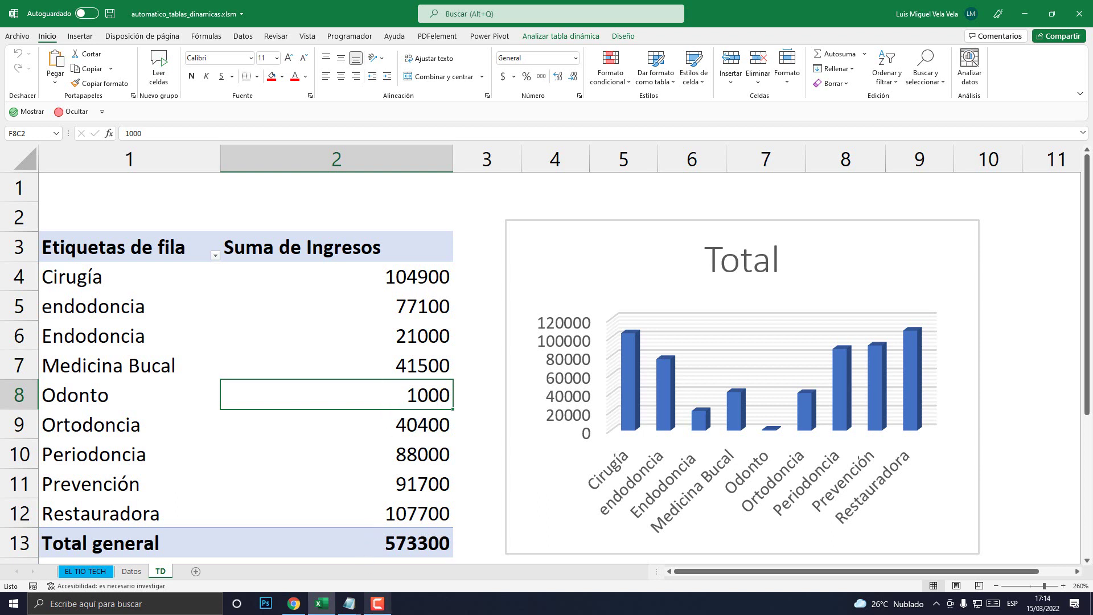
left_click(378, 603)
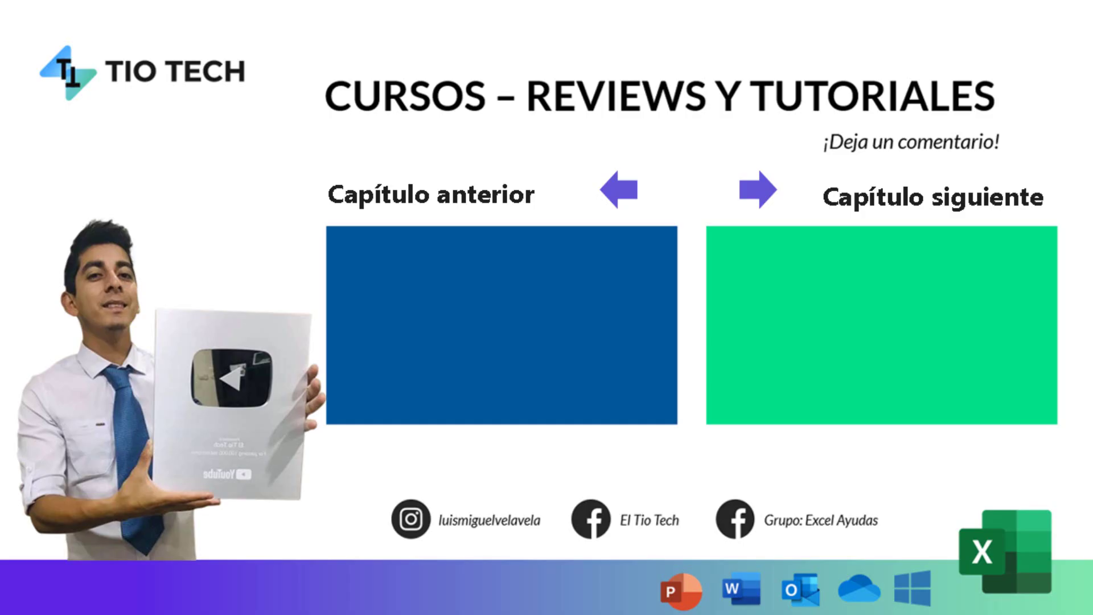